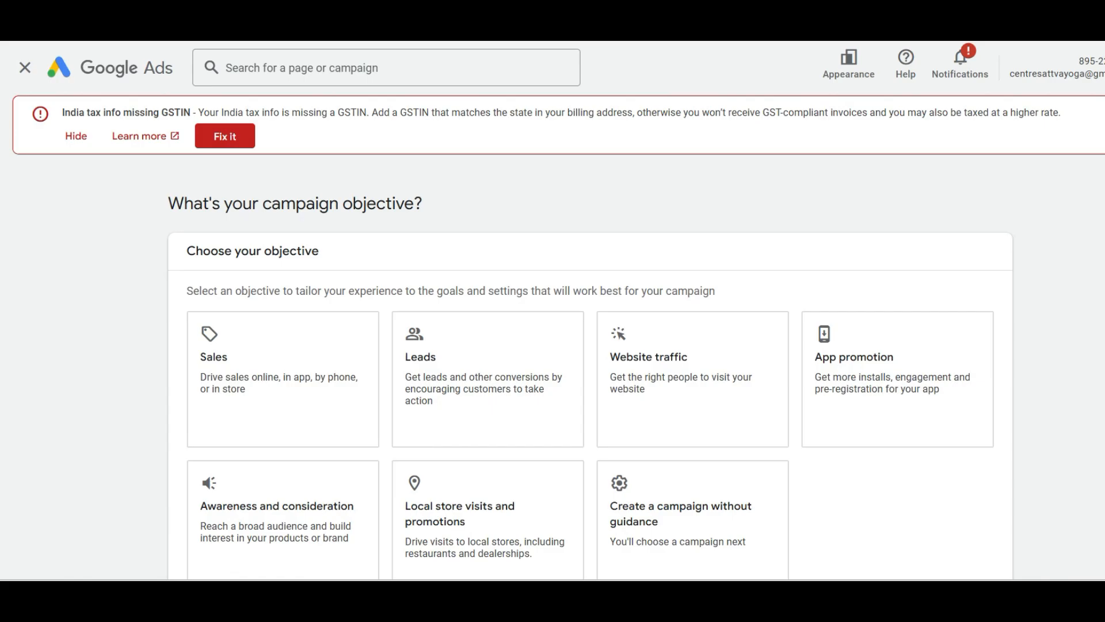
Choose creating a campaign without guidance as the campaign objective.
{"action": "scroll", "coordinate": [591, 368], "scroll_direction": "down", "scroll_amount": 2}
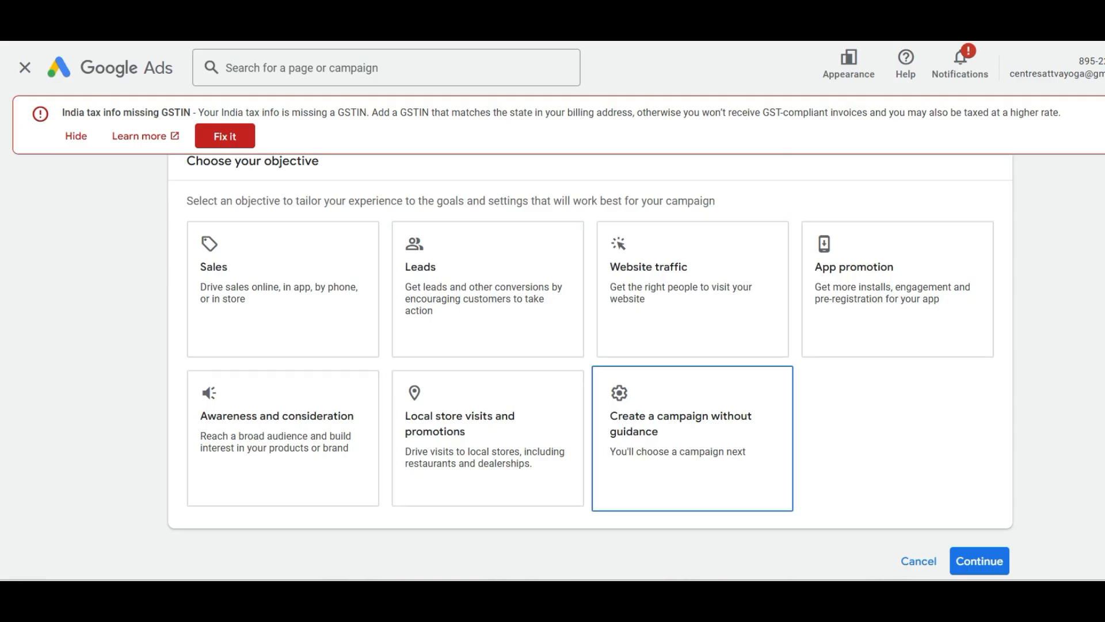
{"action": "left_click", "coordinate": [692, 438]}
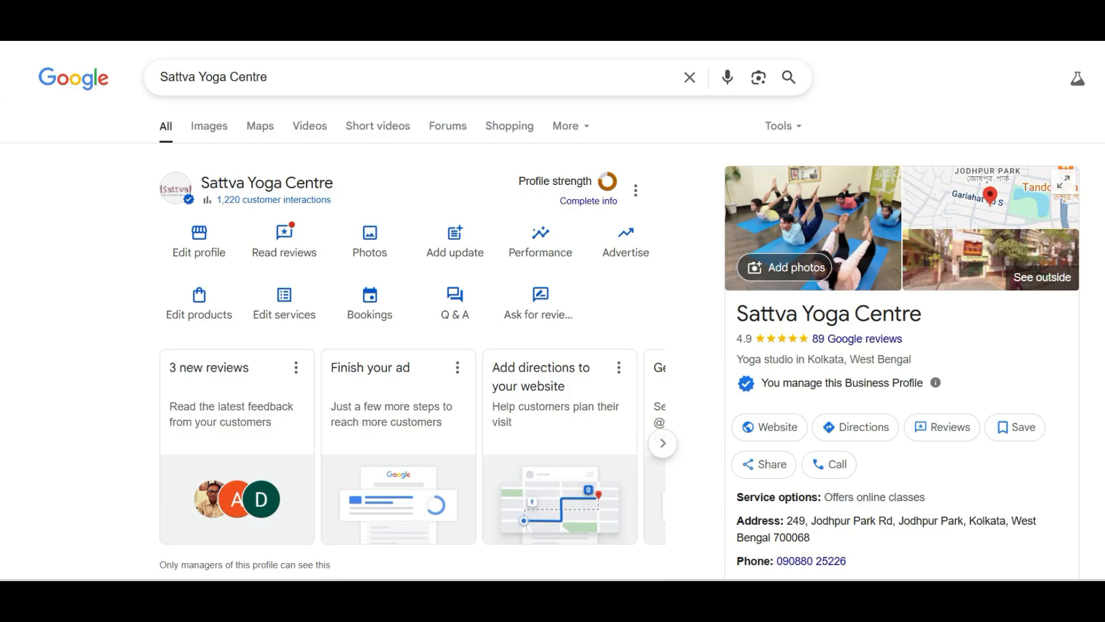
Switch to Google Search and look over the Sattva Yoga Centre business profile and its Google Ads summary.
{"action": "scroll", "coordinate": [553, 310], "scroll_direction": "down", "scroll_amount": 3}
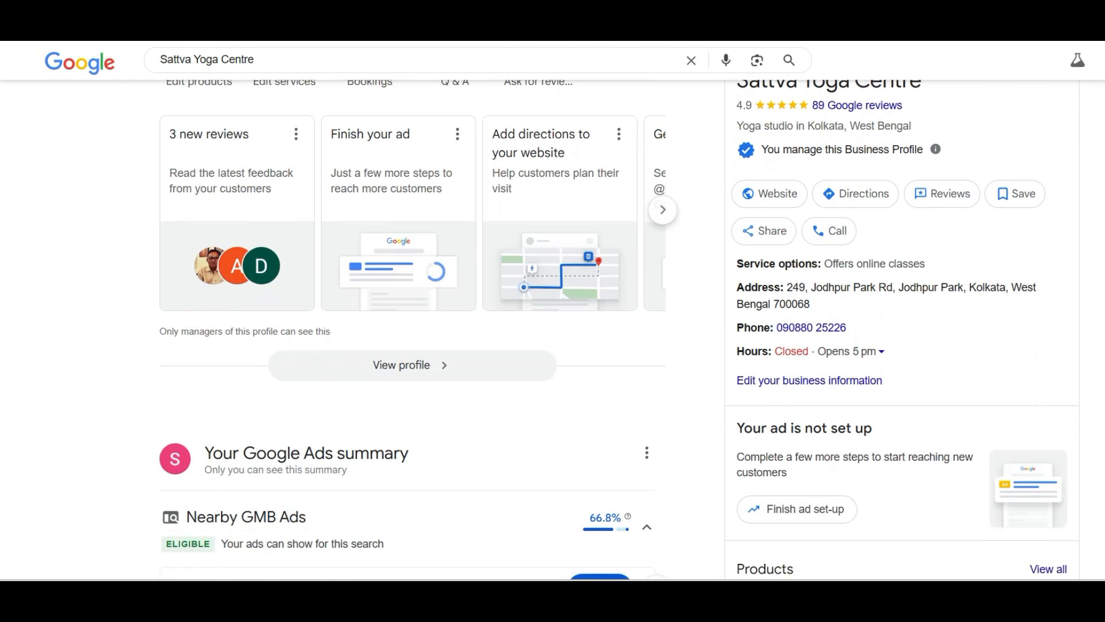
{"action": "scroll", "coordinate": [553, 311], "scroll_direction": "up", "scroll_amount": 3}
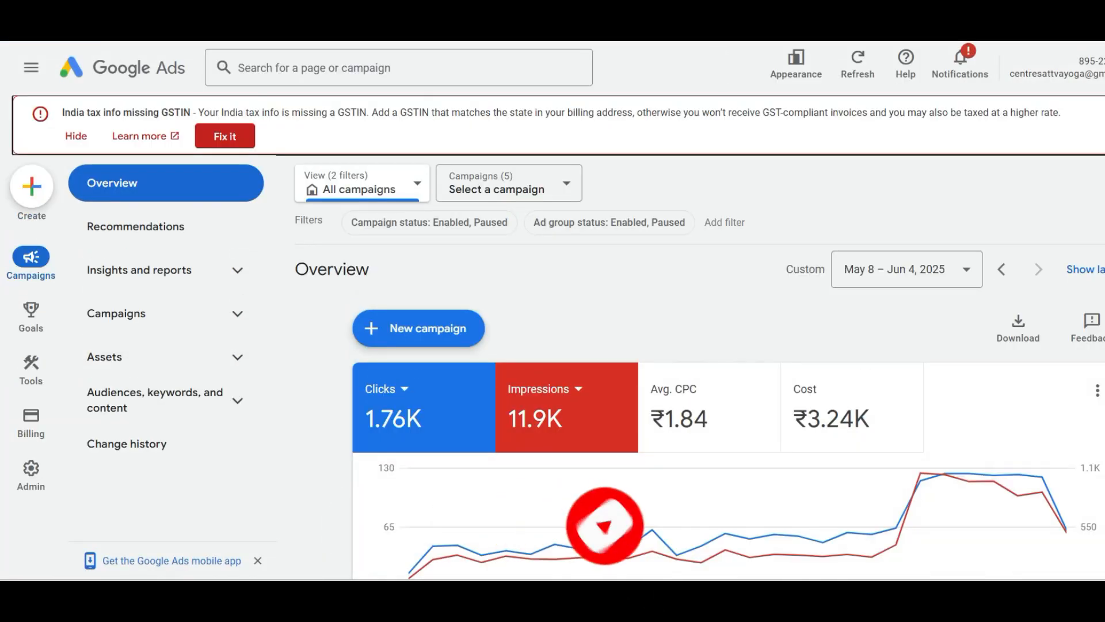
Look over the Google Ads account overview and open the list of all campaigns.
{"action": "scroll", "coordinate": [699, 369], "scroll_direction": "down", "scroll_amount": 10}
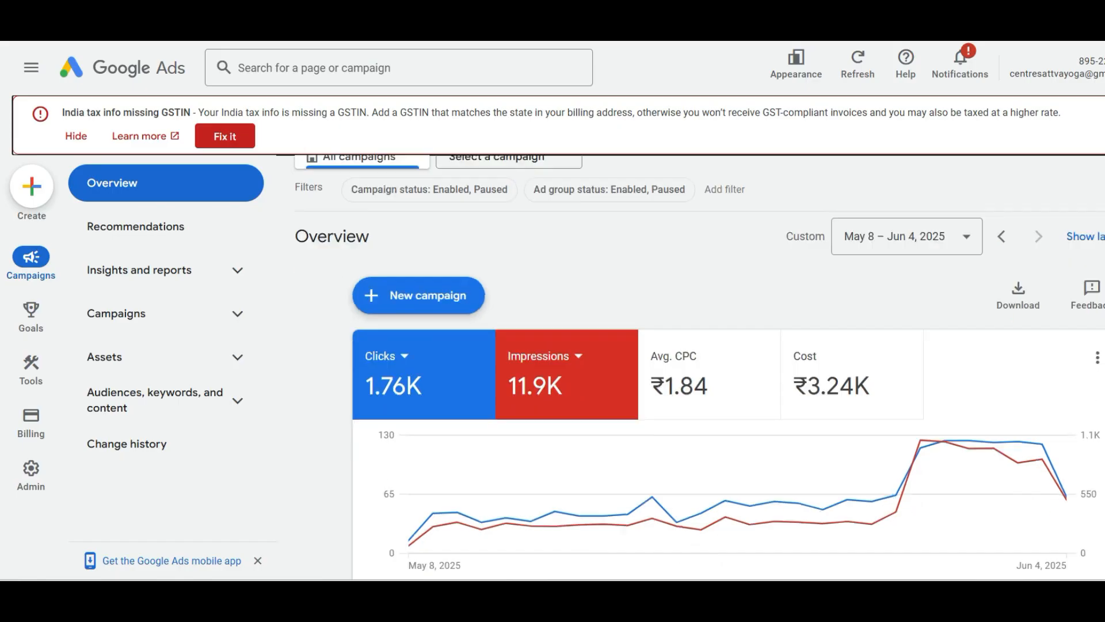
{"action": "scroll", "coordinate": [699, 368], "scroll_direction": "up", "scroll_amount": 8}
{"action": "scroll", "coordinate": [699, 369], "scroll_direction": "up", "scroll_amount": 3}
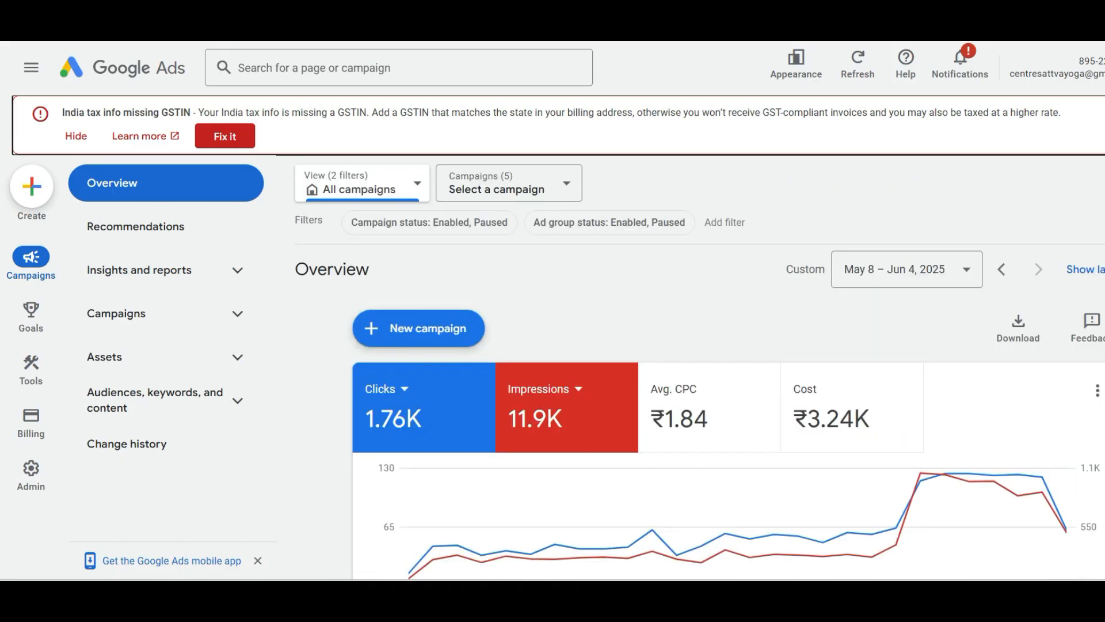
{"action": "left_click", "coordinate": [150, 313]}
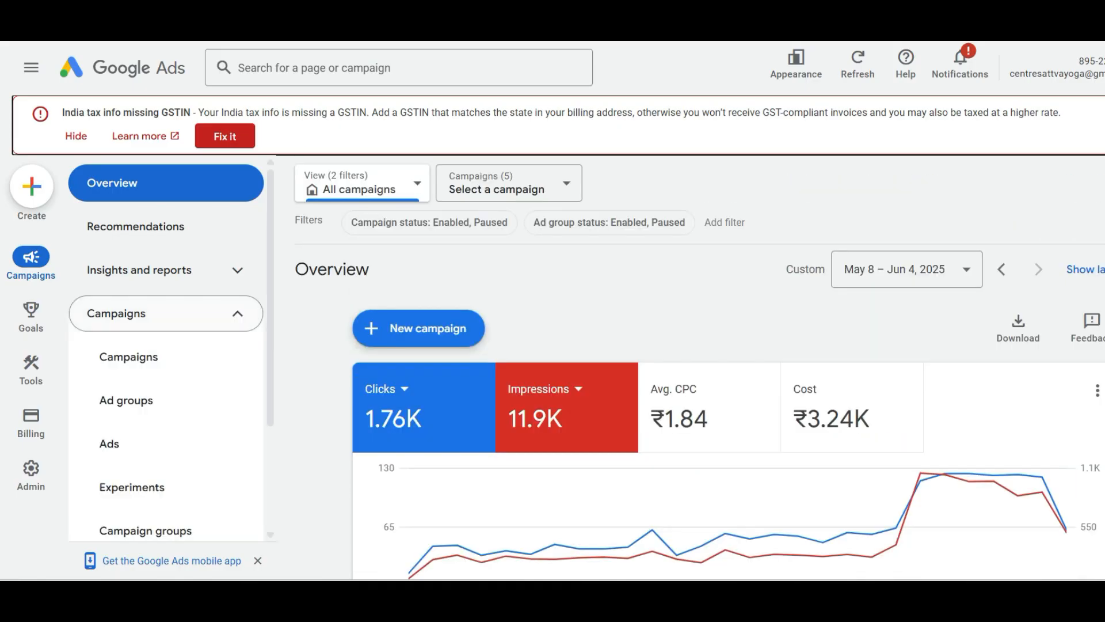
{"action": "left_click", "coordinate": [129, 357]}
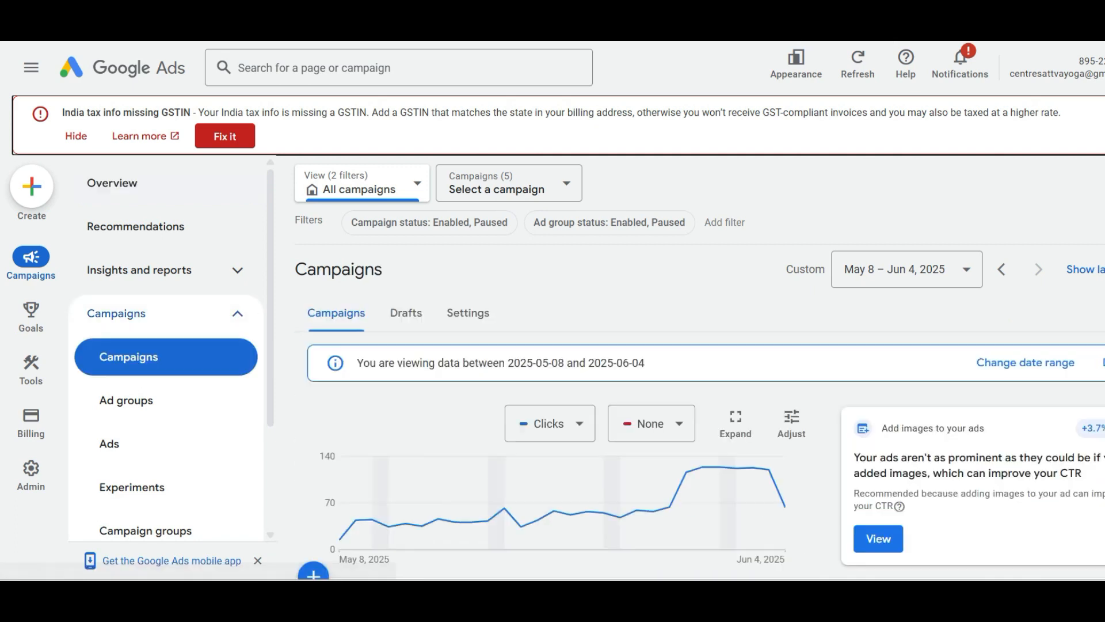
Examine the existing campaigns' budget, status, clicks, average cost, bid strategy and conversions in the campaign table.
{"action": "scroll", "coordinate": [699, 368], "scroll_direction": "down", "scroll_amount": 6}
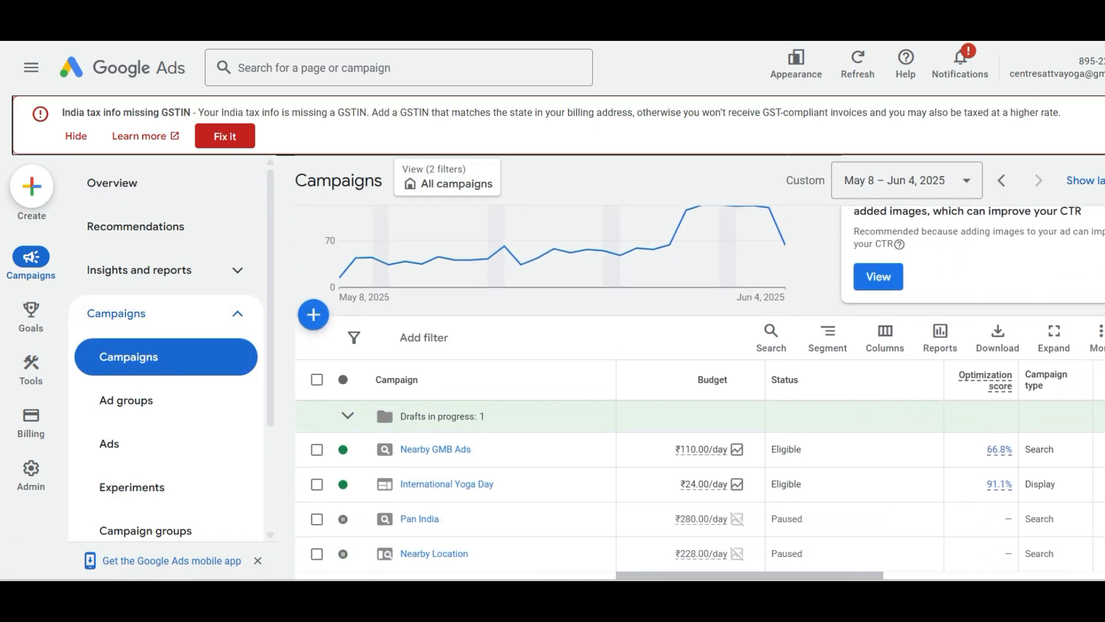
{"action": "scroll", "coordinate": [700, 368], "scroll_direction": "down", "scroll_amount": 1}
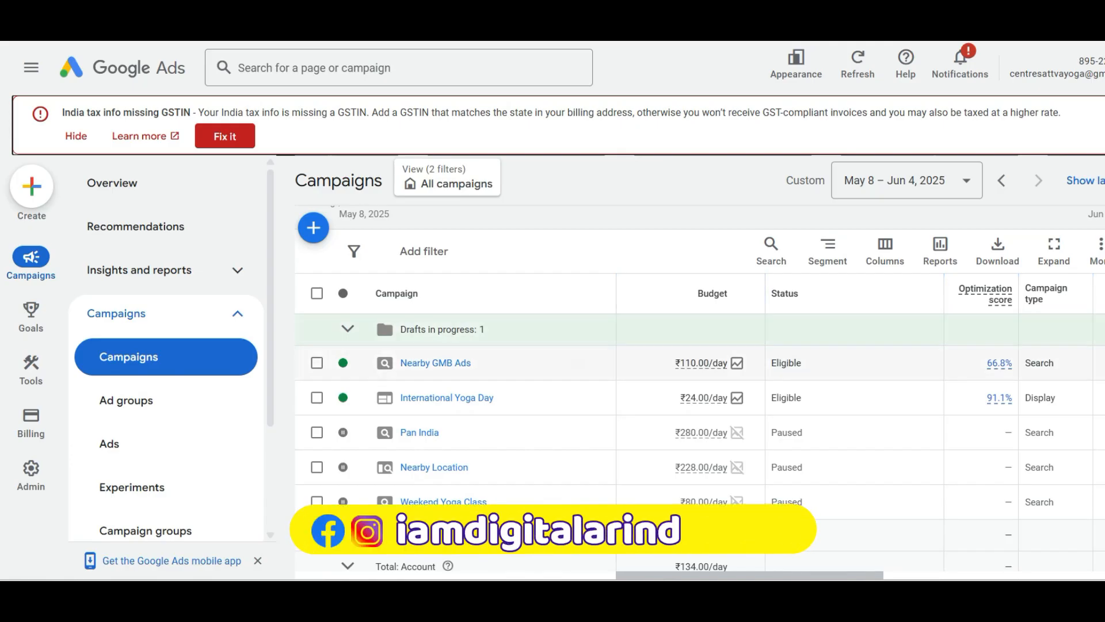
{"action": "scroll", "coordinate": [556, 529], "scroll_direction": "right", "scroll_amount": 10}
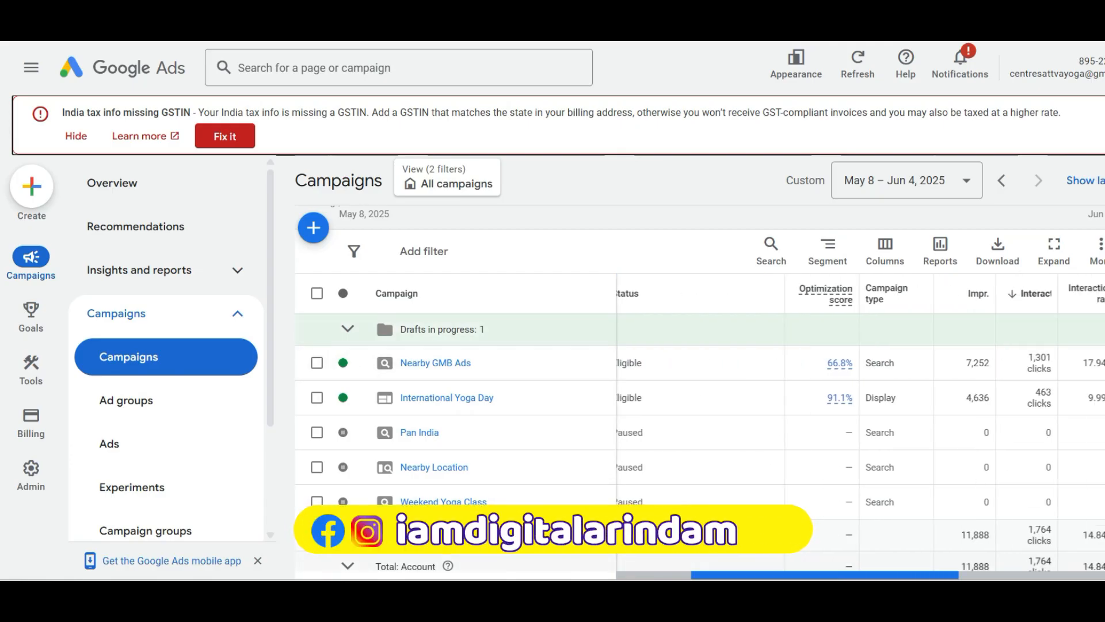
{"action": "scroll", "coordinate": [556, 528], "scroll_direction": "right", "scroll_amount": 3}
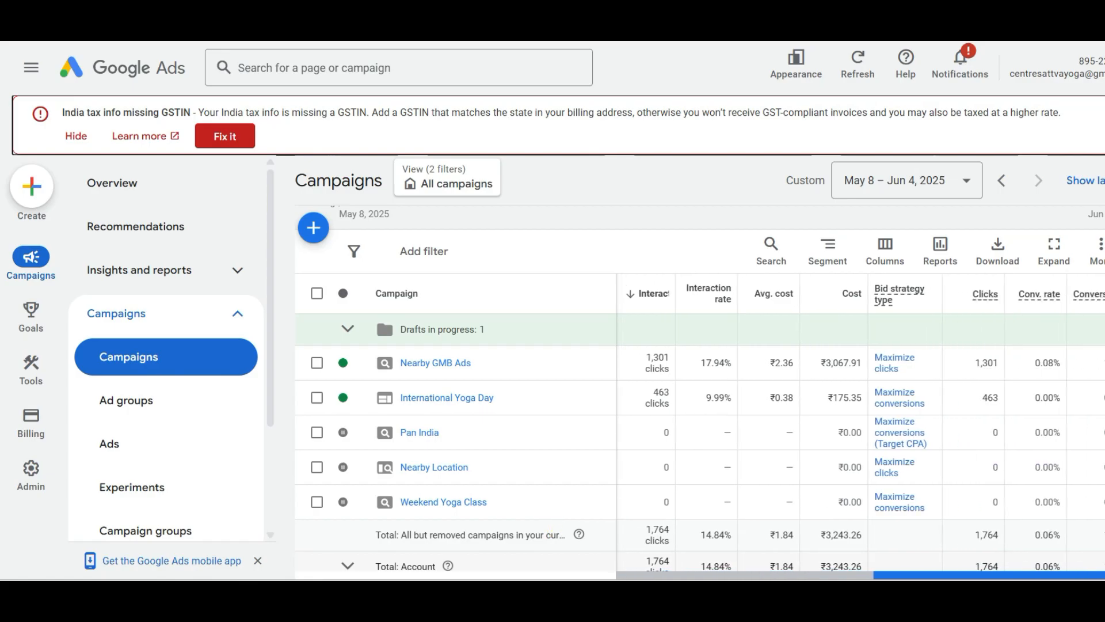
{"action": "scroll", "coordinate": [861, 427], "scroll_direction": "right", "scroll_amount": 3}
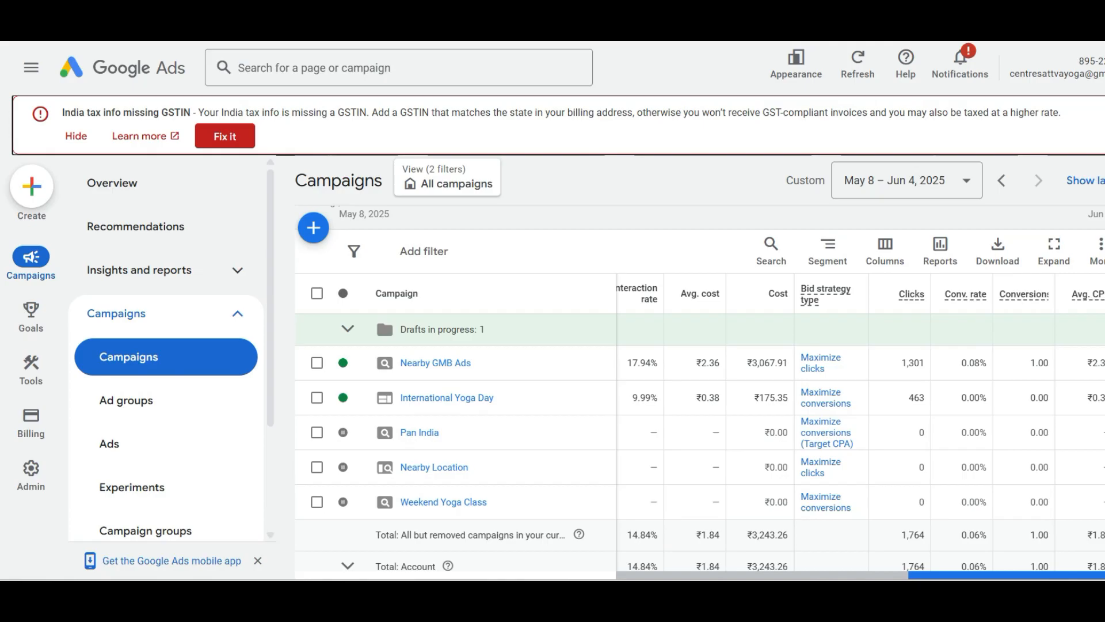
{"action": "scroll", "coordinate": [862, 427], "scroll_direction": "left", "scroll_amount": 3}
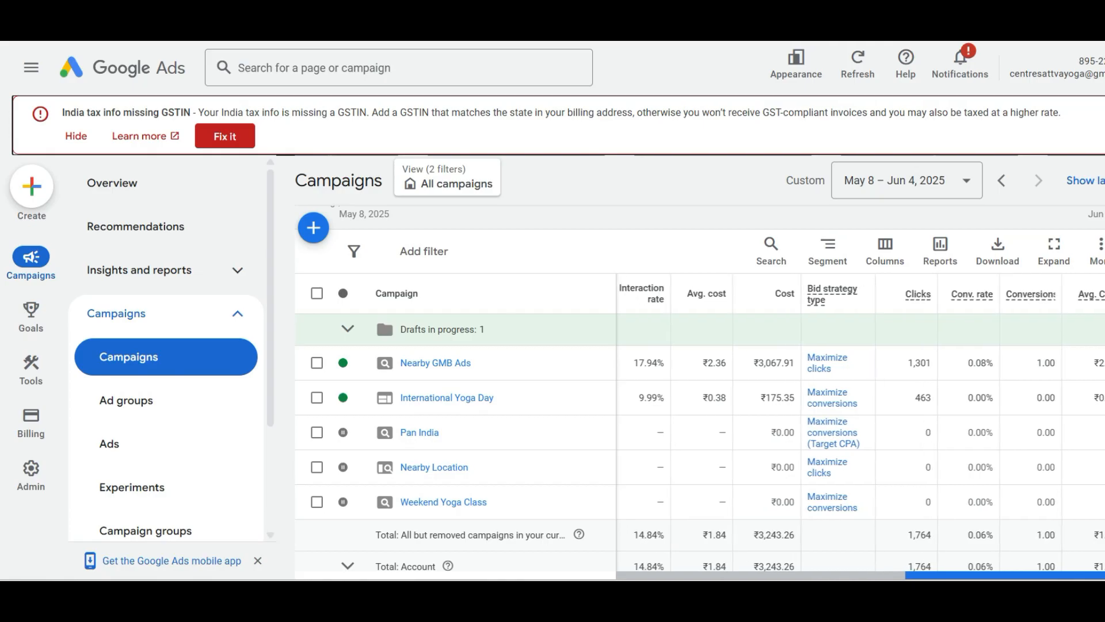
{"action": "scroll", "coordinate": [862, 427], "scroll_direction": "left", "scroll_amount": 2}
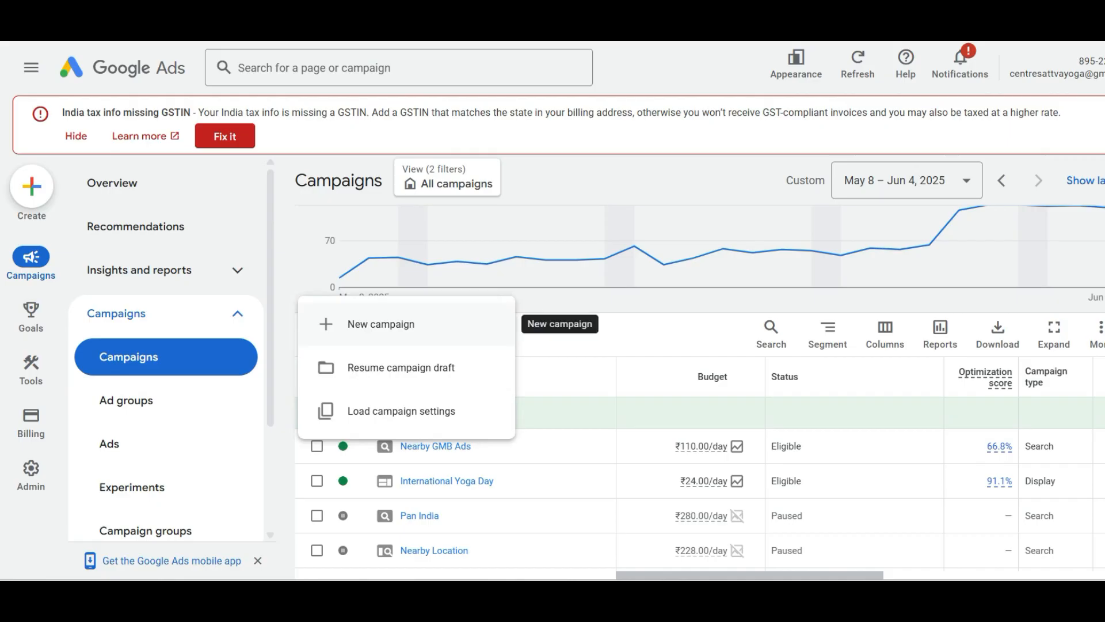
Start a new campaign without guidance and choose Search as its campaign type.
{"action": "left_click", "coordinate": [381, 324]}
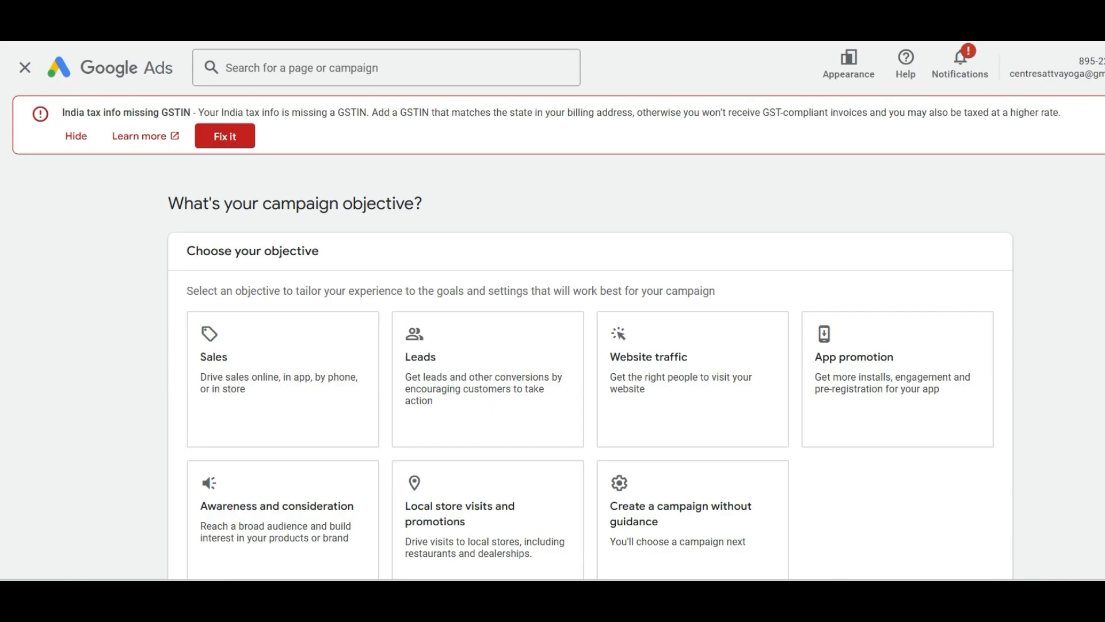
{"action": "scroll", "coordinate": [590, 366], "scroll_direction": "down", "scroll_amount": 2}
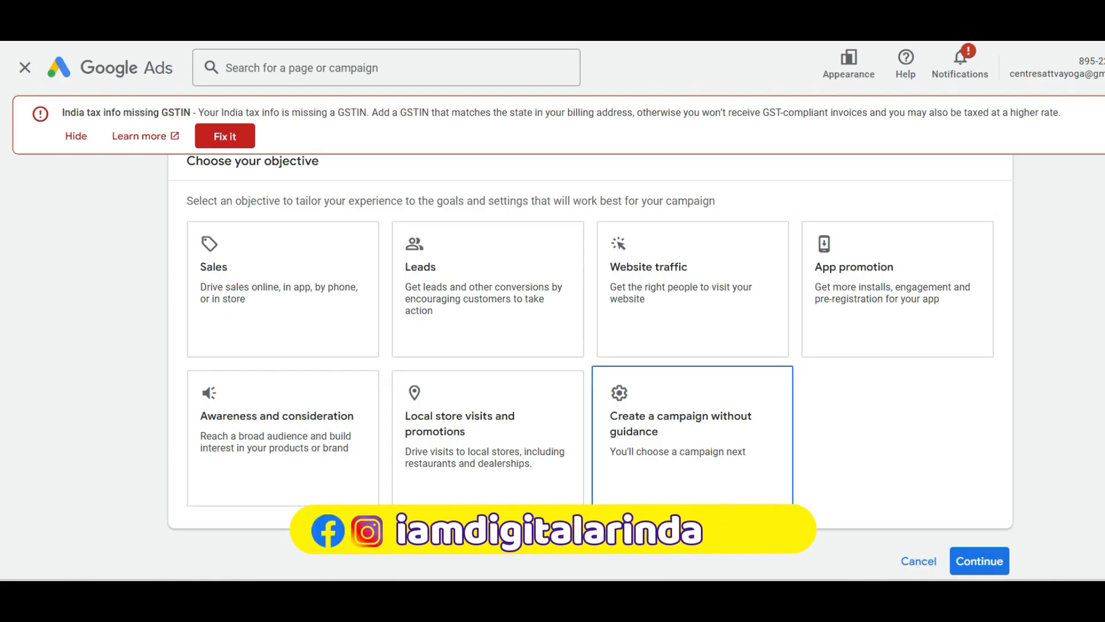
{"action": "left_click", "coordinate": [693, 431]}
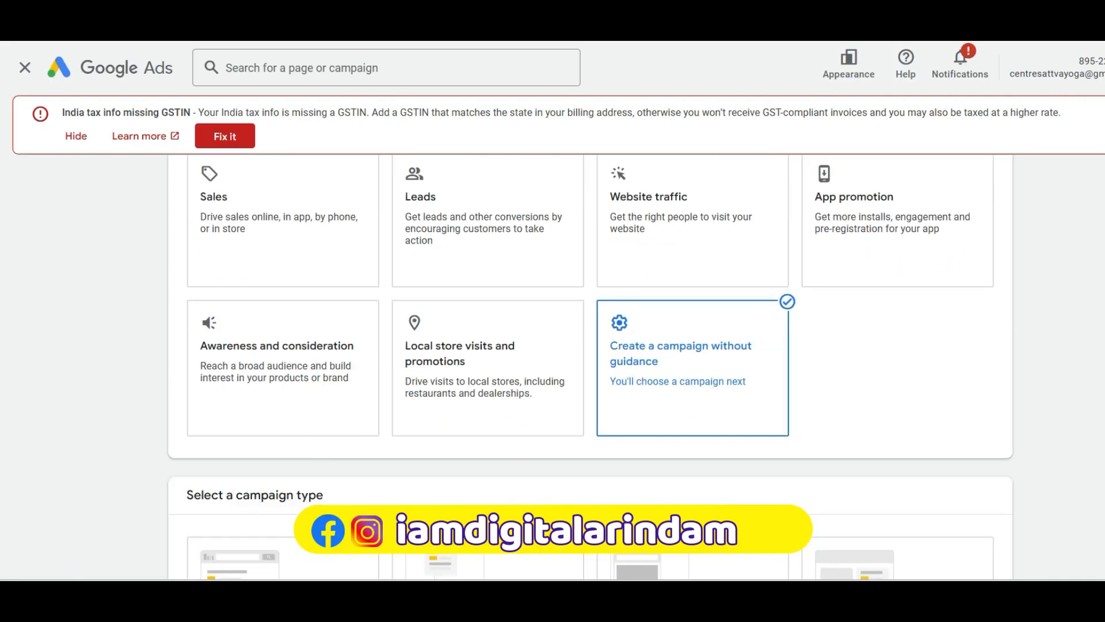
{"action": "scroll", "coordinate": [591, 372], "scroll_direction": "down", "scroll_amount": 4}
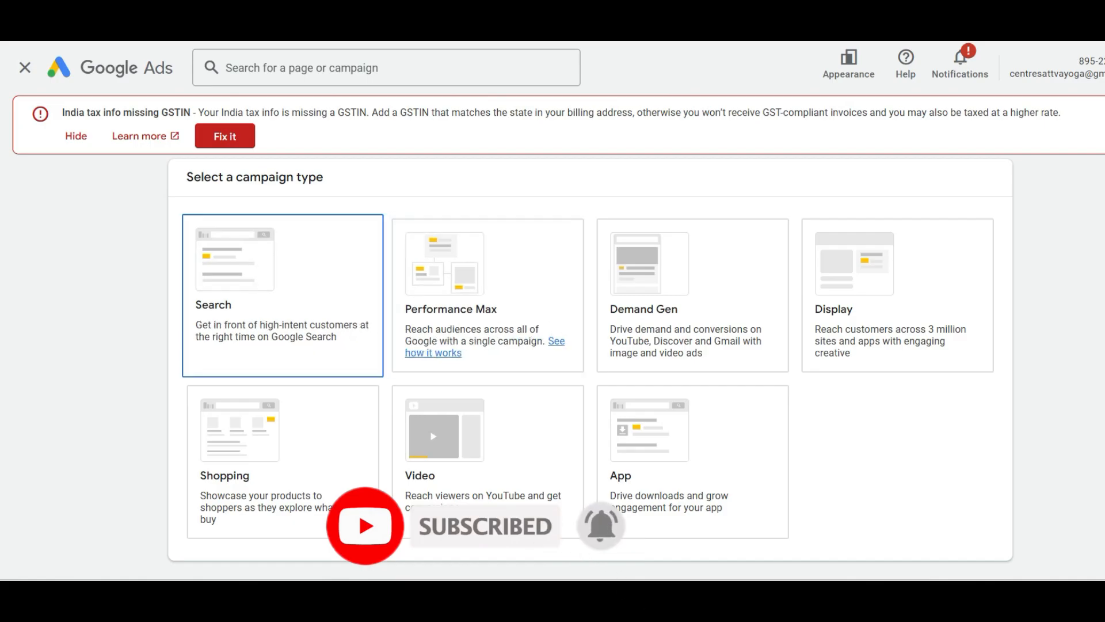
{"action": "left_click", "coordinate": [282, 295]}
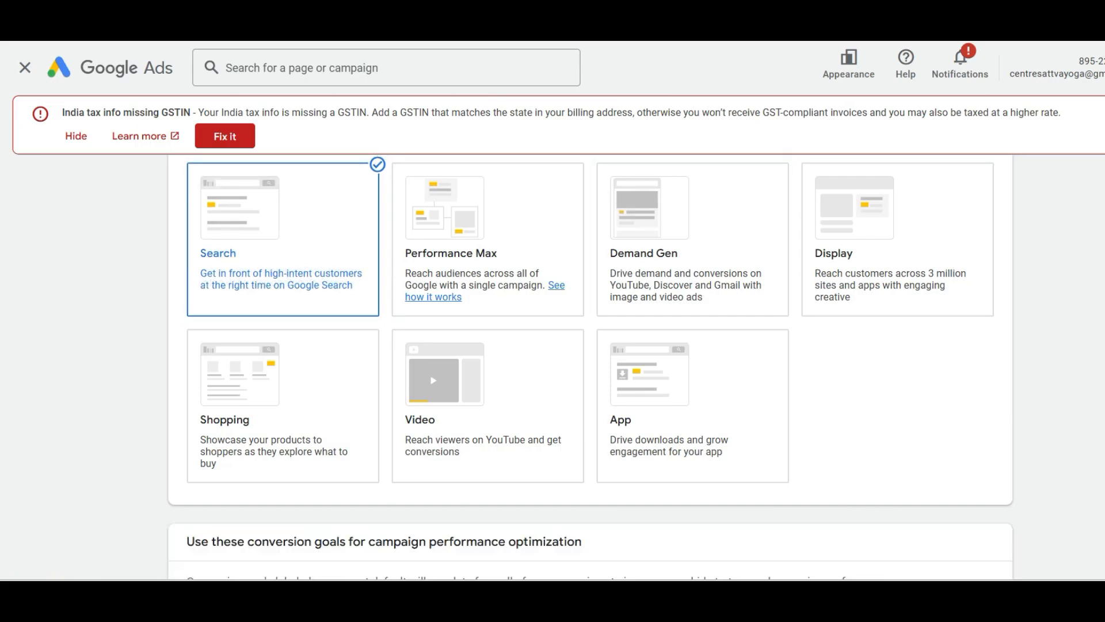
Add Get directions as a conversion goal for the new campaign.
{"action": "scroll", "coordinate": [590, 368], "scroll_direction": "down", "scroll_amount": 5}
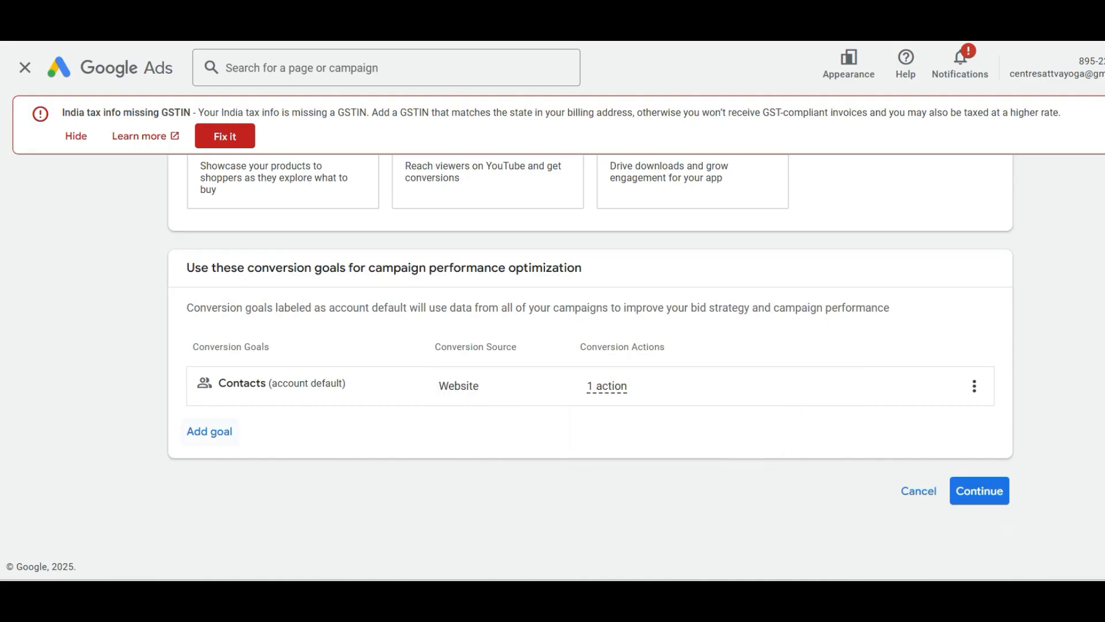
{"action": "left_click", "coordinate": [209, 431]}
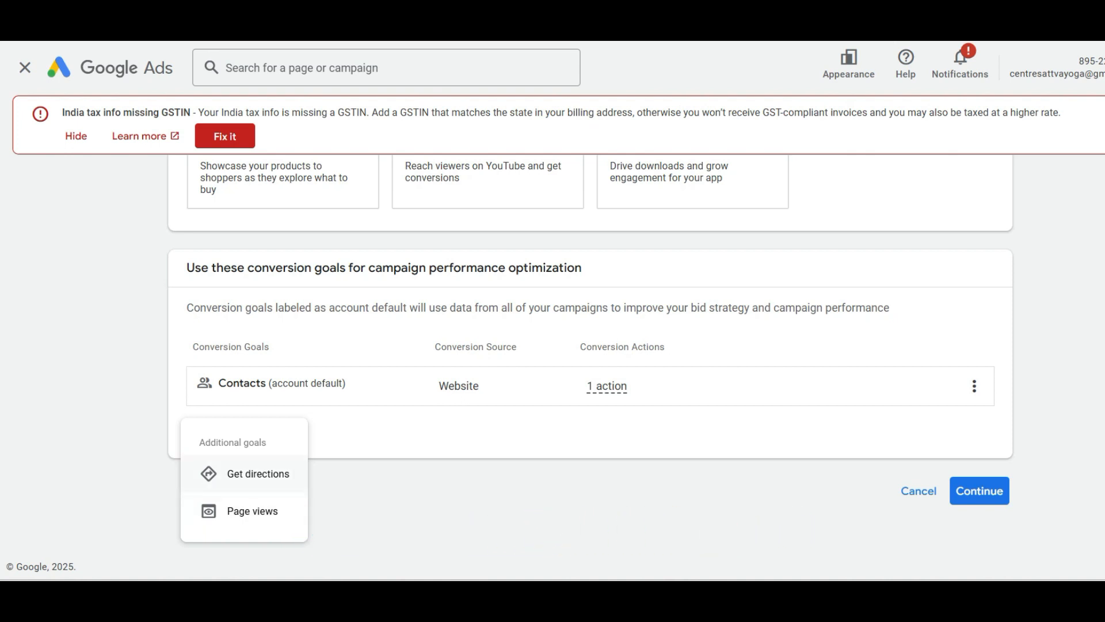
{"action": "left_click", "coordinate": [258, 473]}
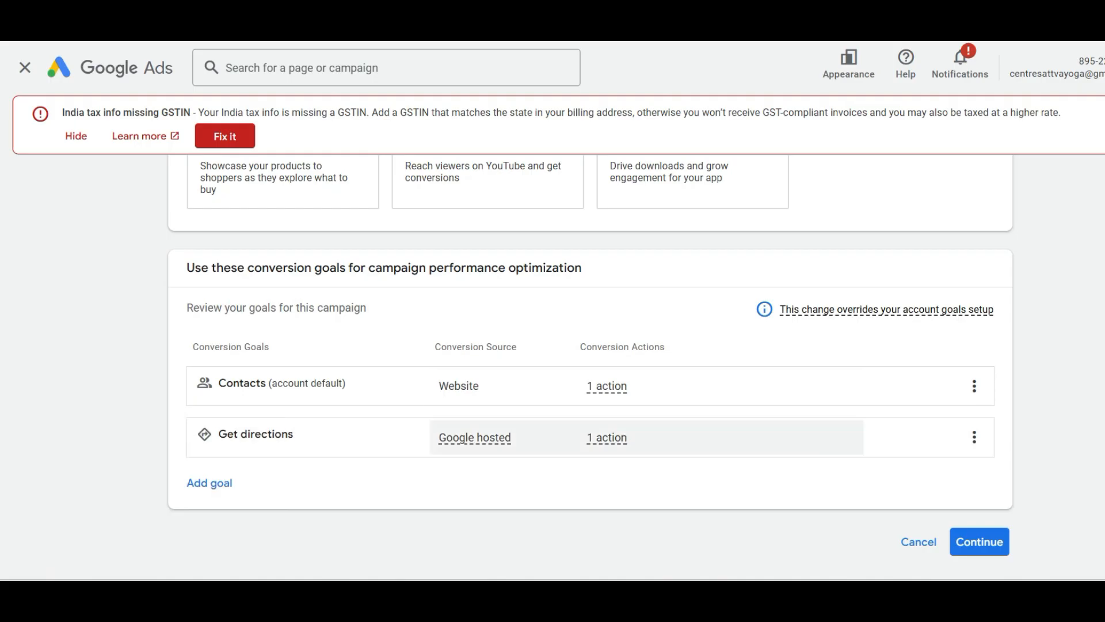
{"action": "mouse_move", "coordinate": [607, 438]}
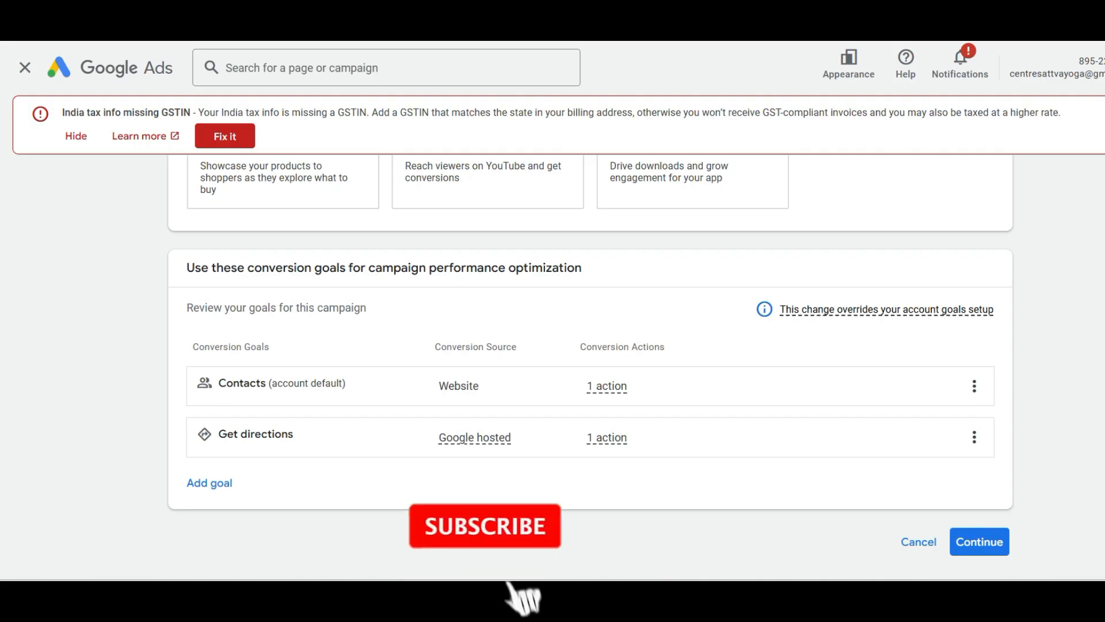
Remove the Contacts goal from the campaign's conversion goals and continue to the desired results.
{"action": "left_click", "coordinate": [974, 387]}
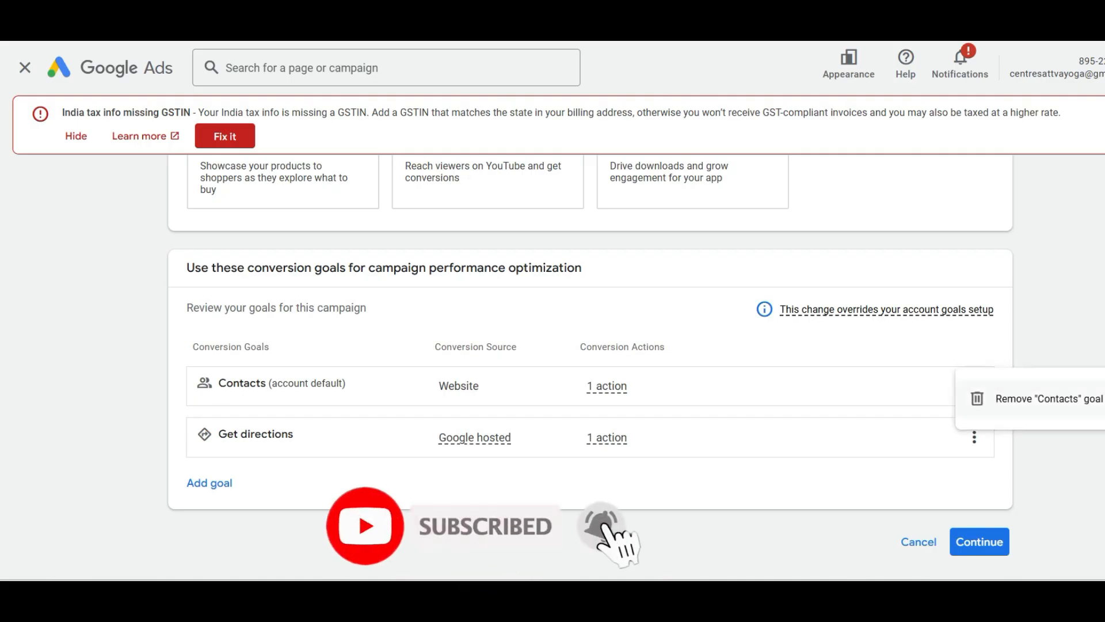
{"action": "left_click", "coordinate": [1036, 398]}
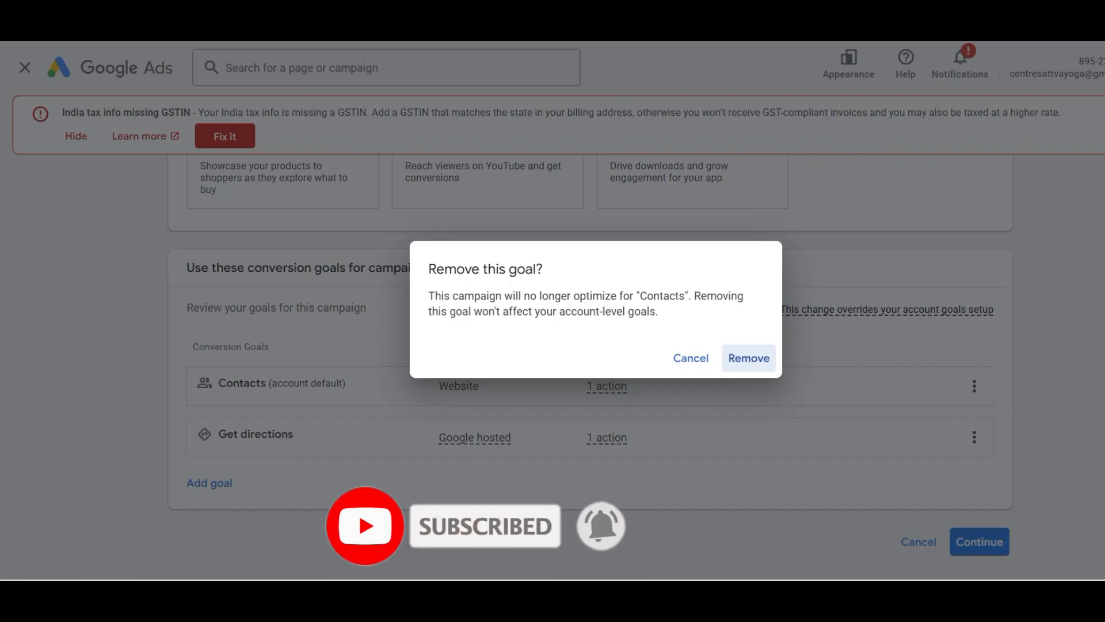
{"action": "left_click", "coordinate": [747, 357]}
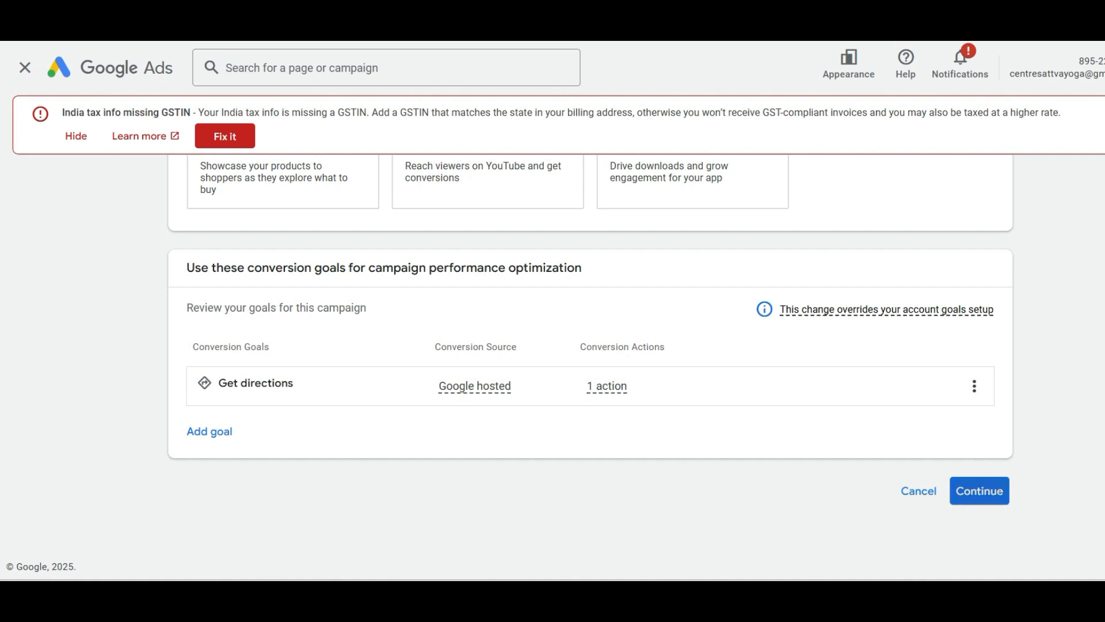
{"action": "left_click", "coordinate": [978, 491]}
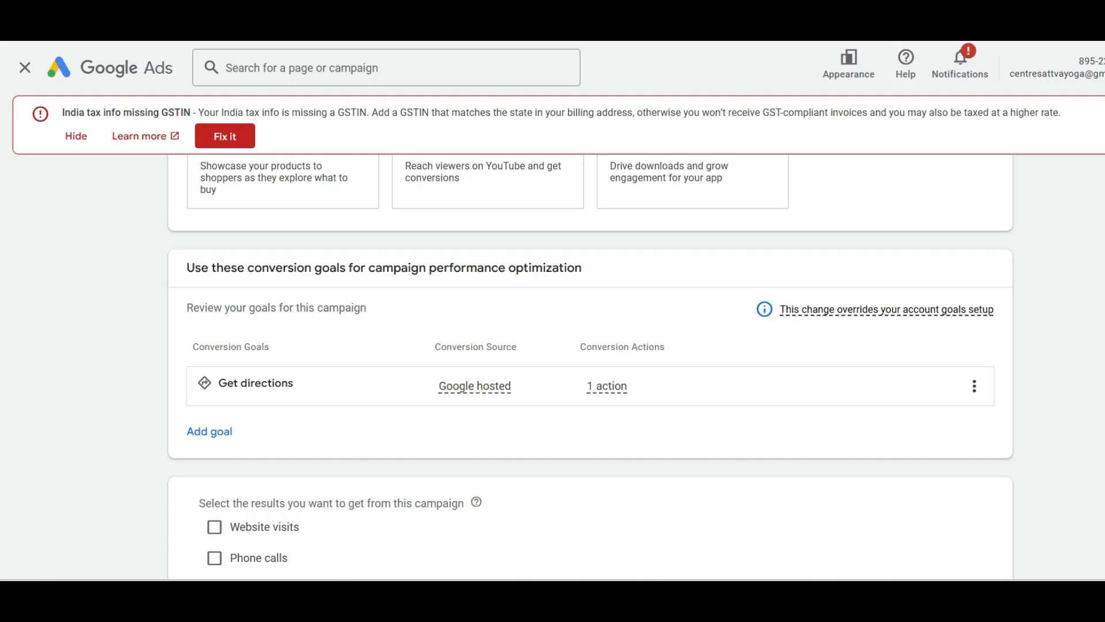
Select phone calls as the desired result, set the country to India, enter the business phone number and continue to the campaign name.
{"action": "scroll", "coordinate": [590, 366], "scroll_direction": "down", "scroll_amount": 2}
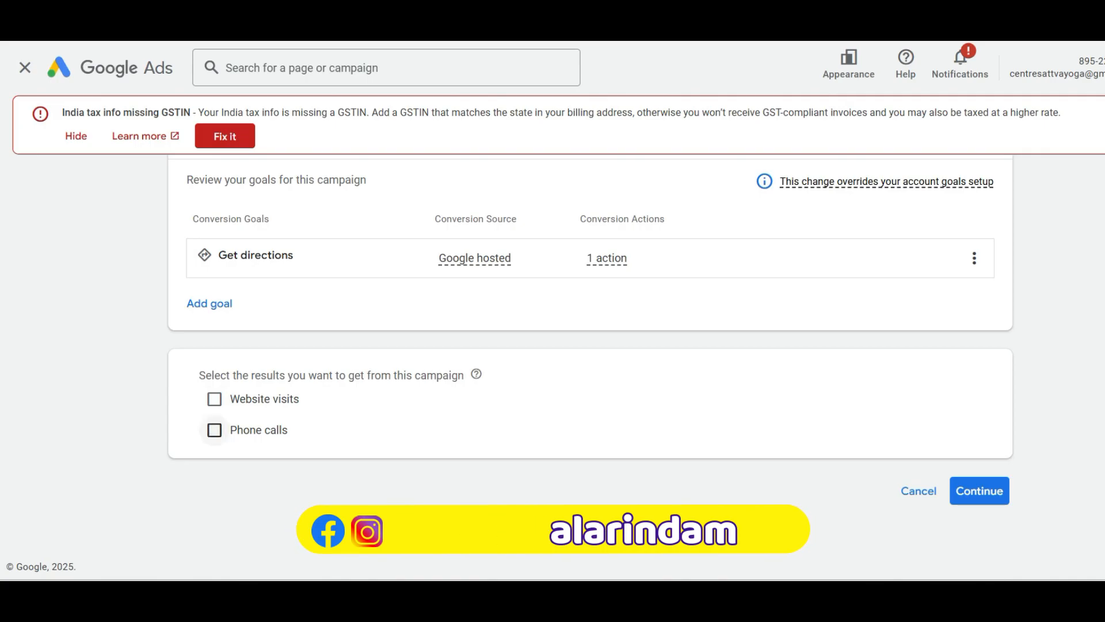
{"action": "left_click", "coordinate": [214, 430]}
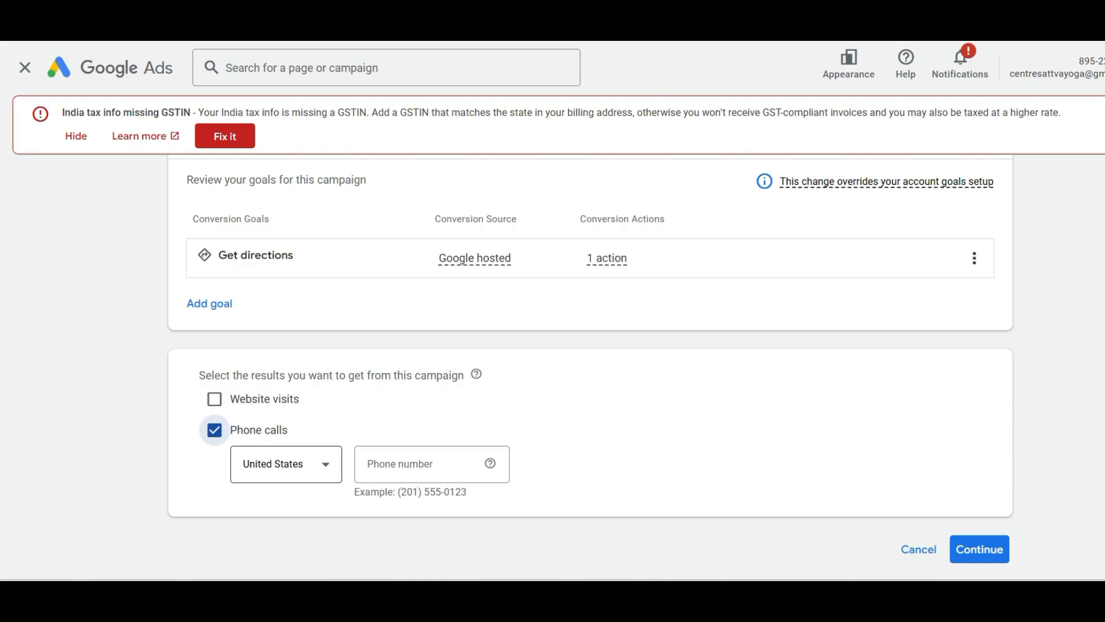
{"action": "left_click", "coordinate": [286, 463]}
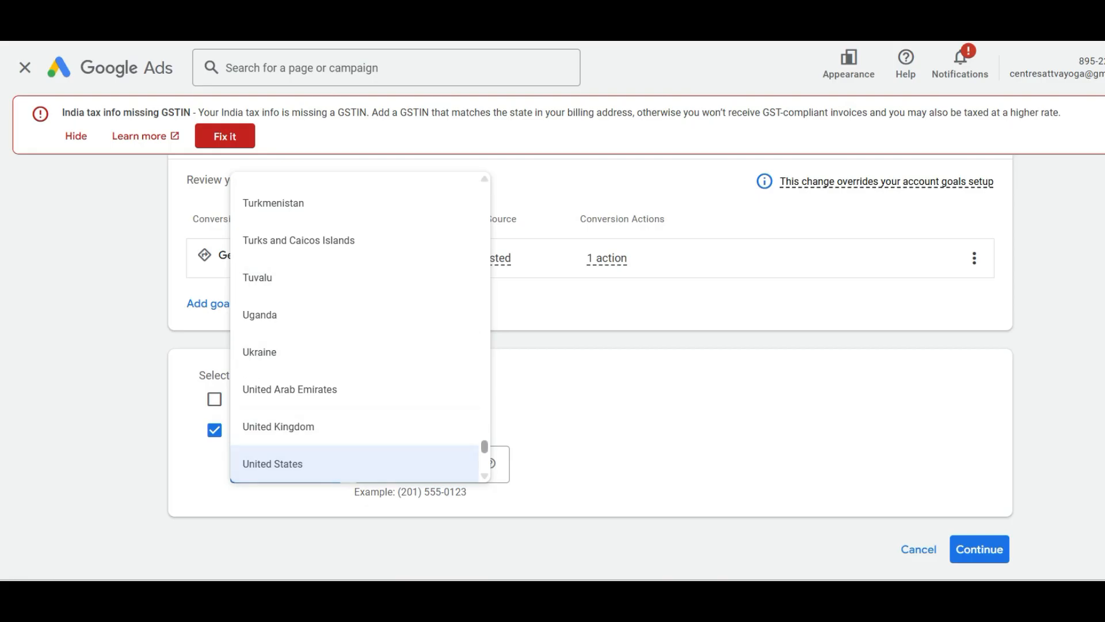
{"action": "left_click_drag", "start_coordinate": [485, 446], "coordinate": [485, 308]}
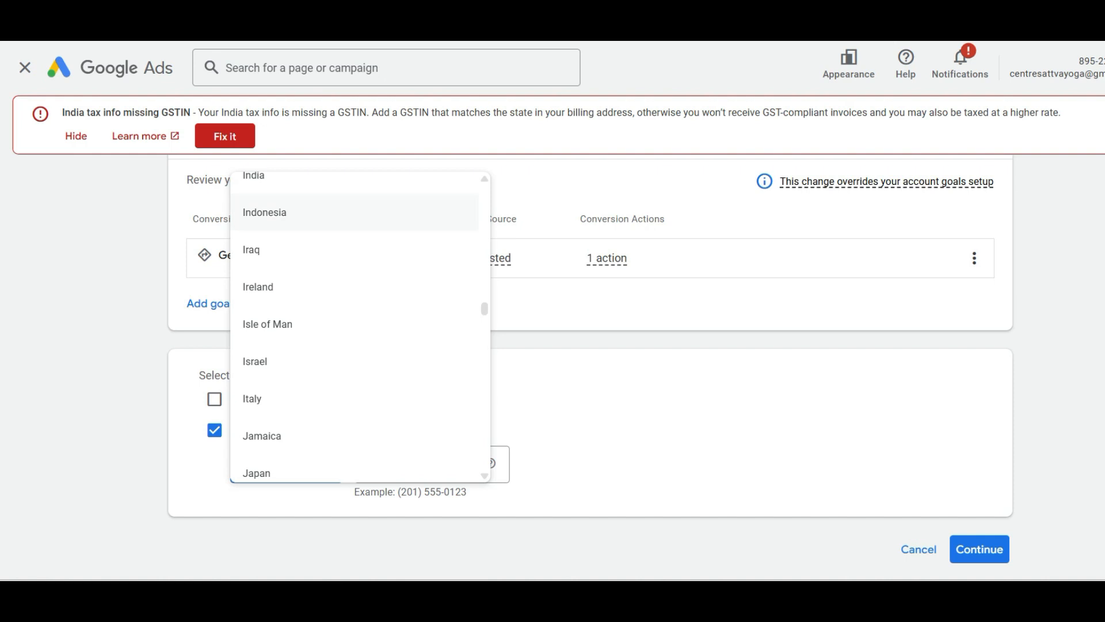
{"action": "left_click", "coordinate": [254, 179]}
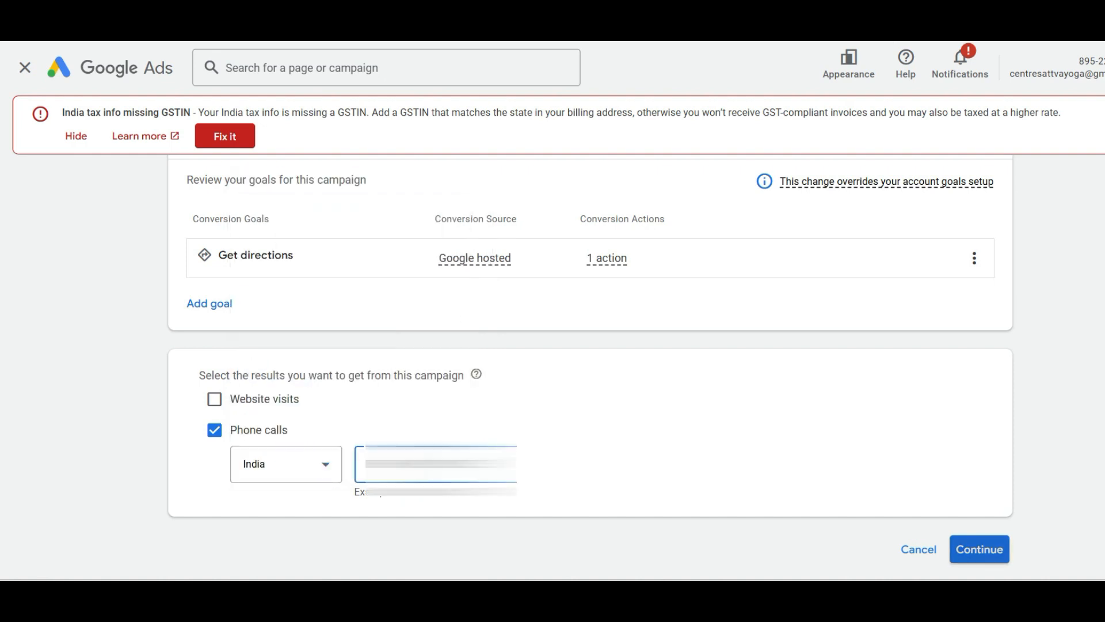
{"action": "left_click", "coordinate": [979, 549]}
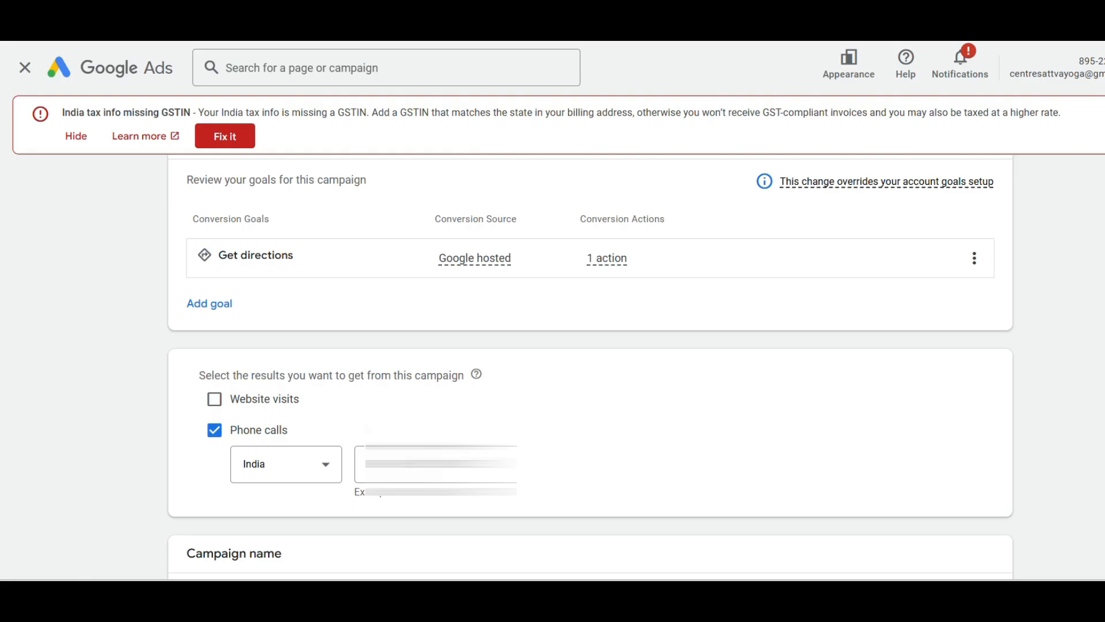
{"action": "scroll", "coordinate": [589, 368], "scroll_direction": "down", "scroll_amount": 4}
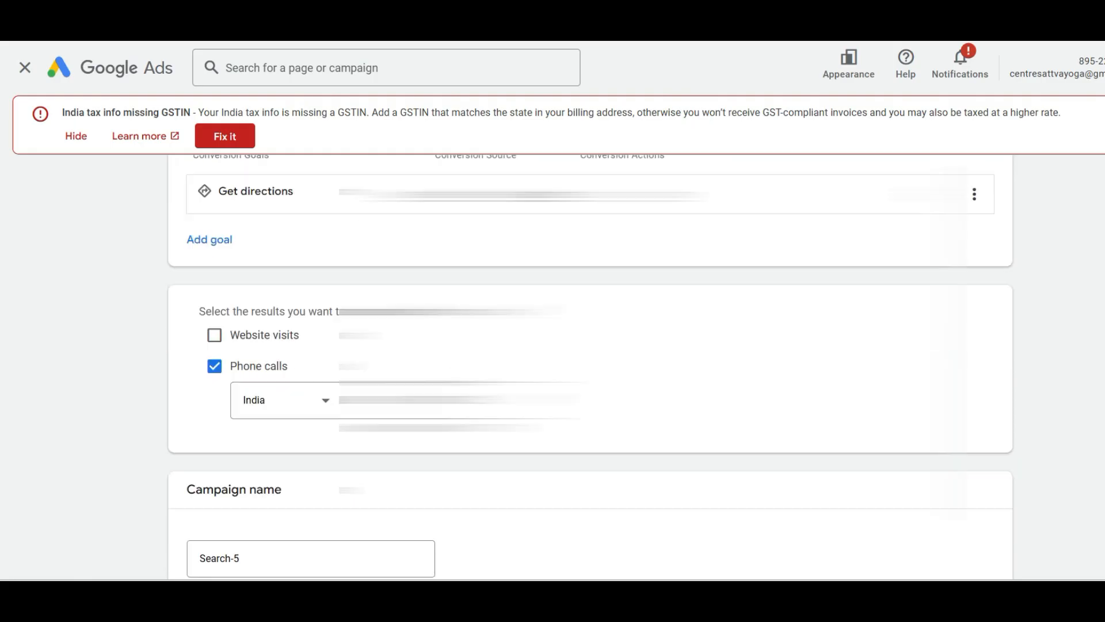
Name the campaign "GMB 3 kms" and continue to the bidding settings.
{"action": "left_click", "coordinate": [241, 394]}
{"action": "key", "text": "ctrl+a"}
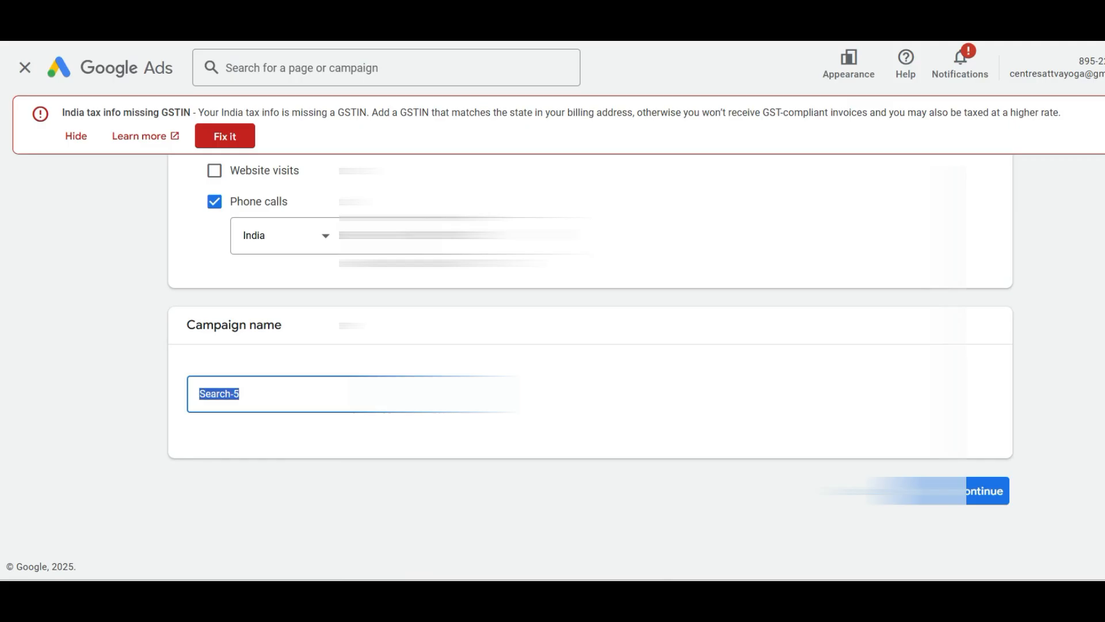
{"action": "type", "text": "GMB 3 kms"}
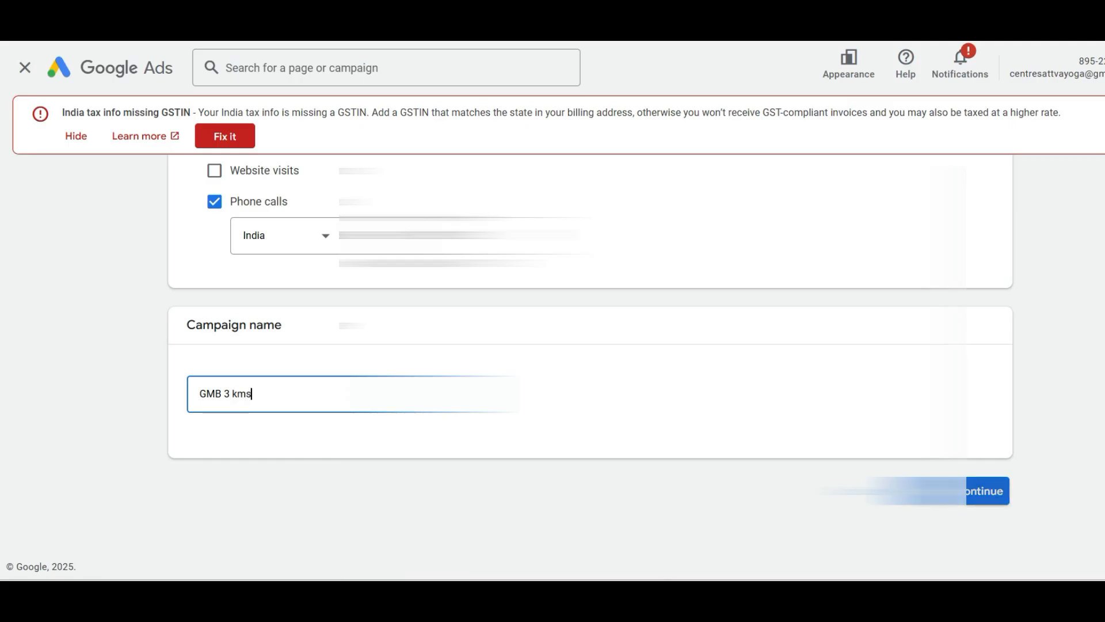
{"action": "left_click", "coordinate": [982, 491]}
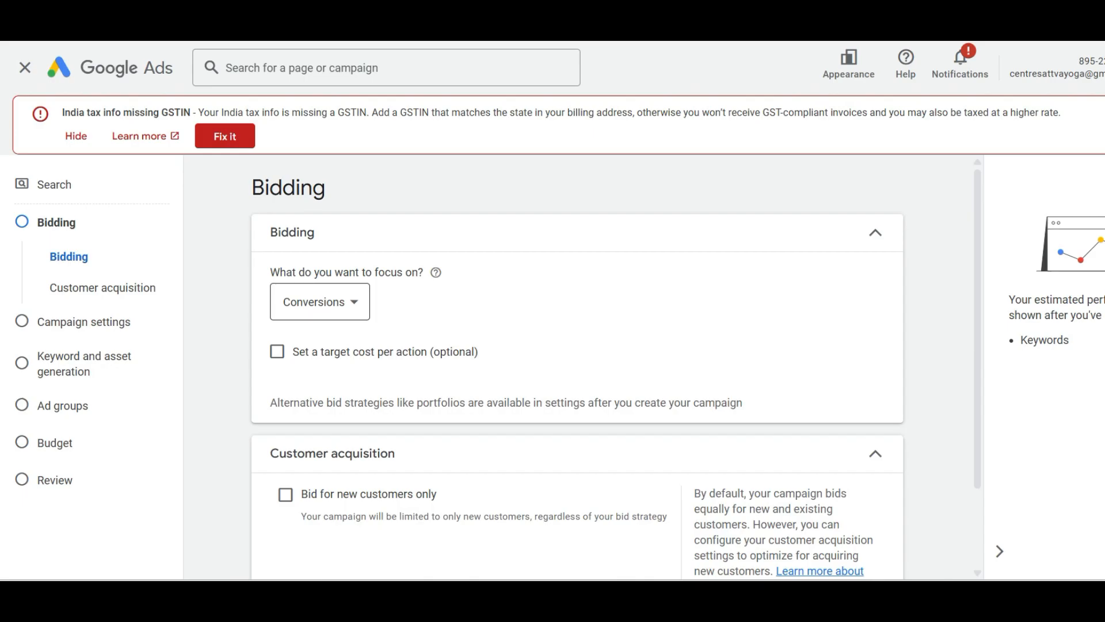
Review the bidding focus options, keep Conversions, and continue to the campaign settings.
{"action": "left_click", "coordinate": [320, 302]}
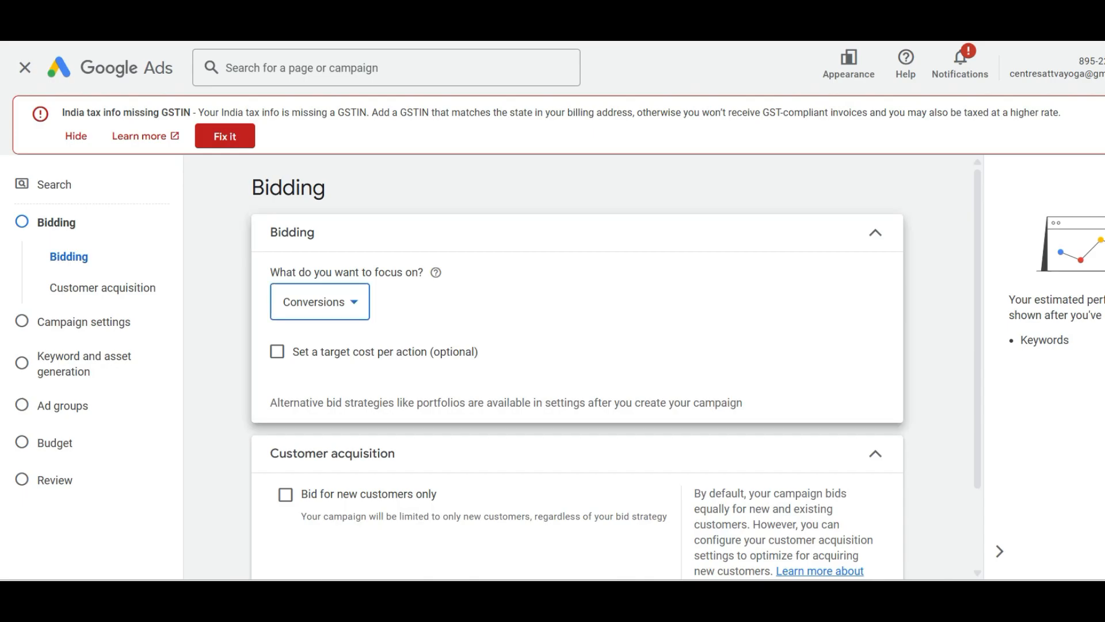
{"action": "left_click", "coordinate": [320, 301]}
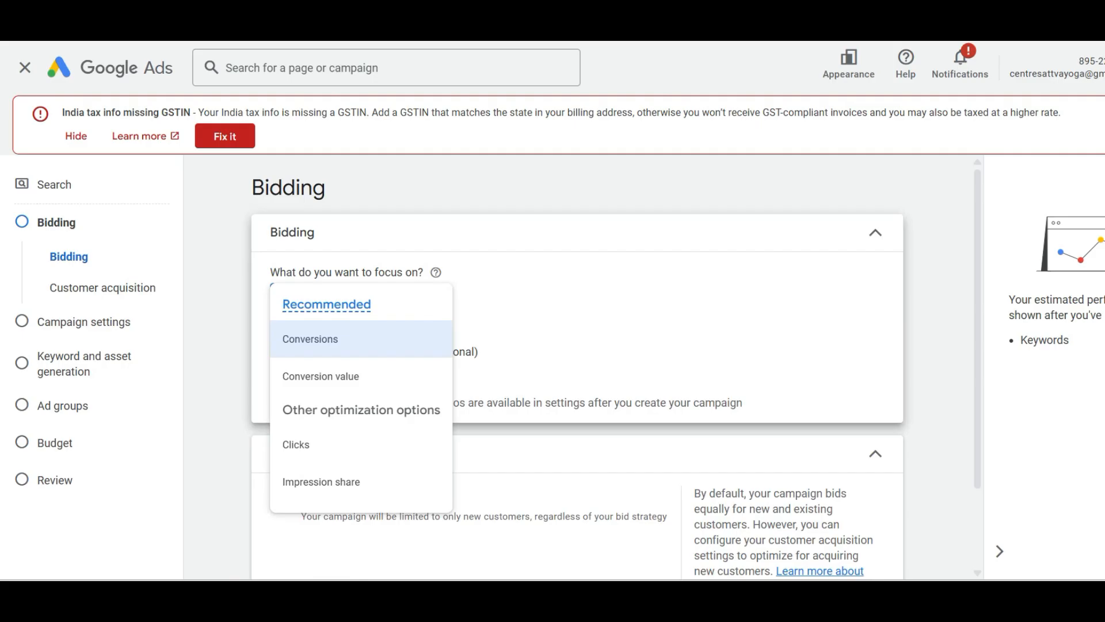
{"action": "mouse_move", "coordinate": [326, 305]}
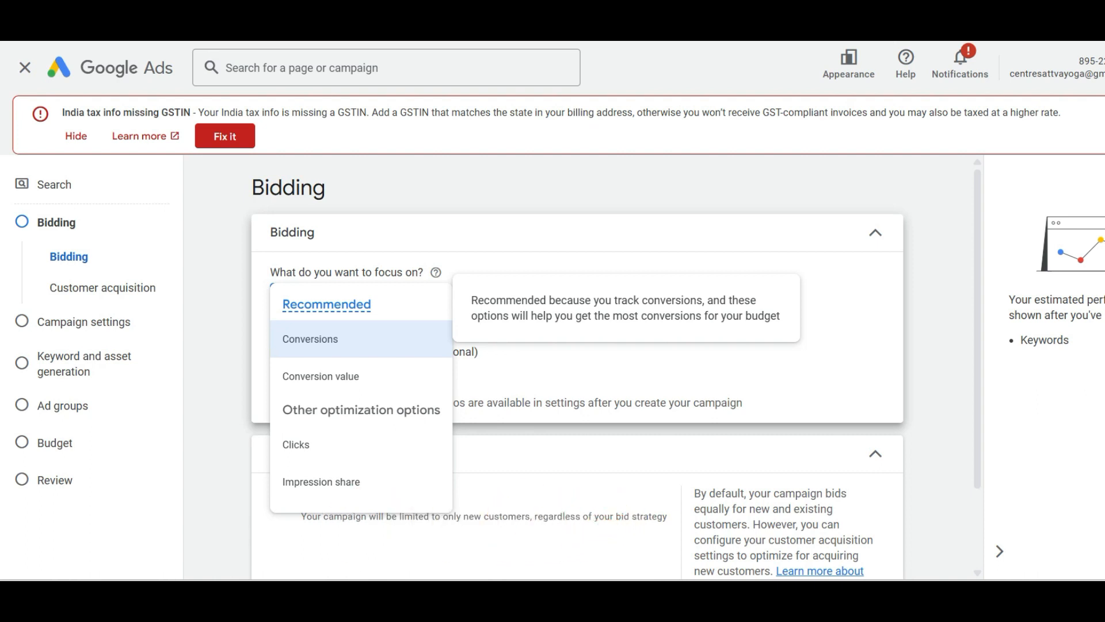
{"action": "left_click", "coordinate": [577, 233]}
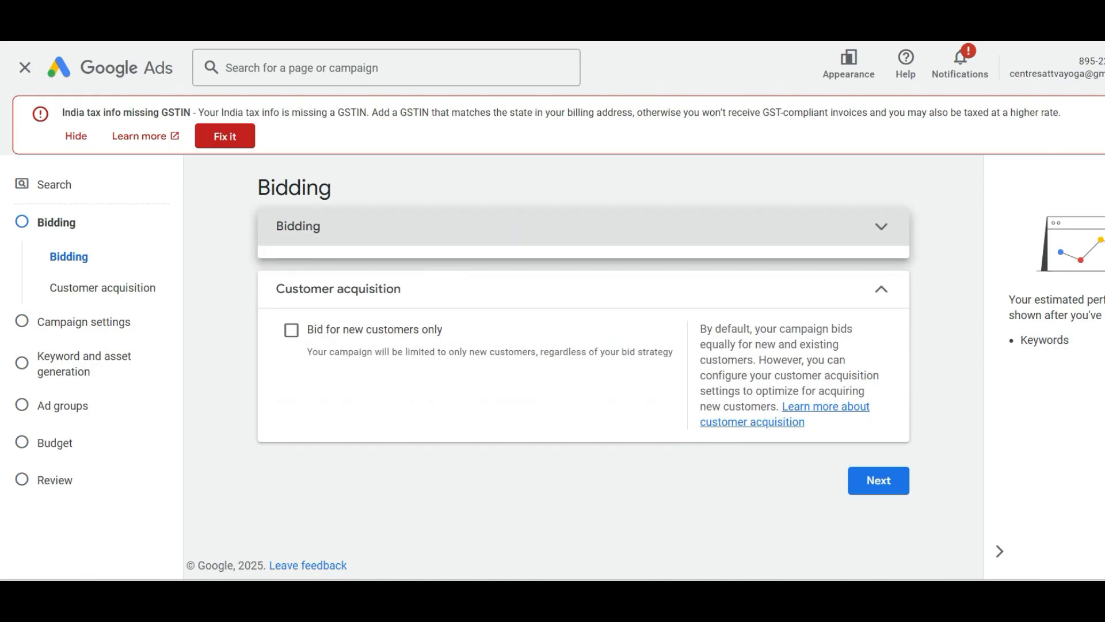
{"action": "left_click", "coordinate": [577, 230]}
{"action": "left_click_drag", "start_coordinate": [977, 311], "coordinate": [977, 389]}
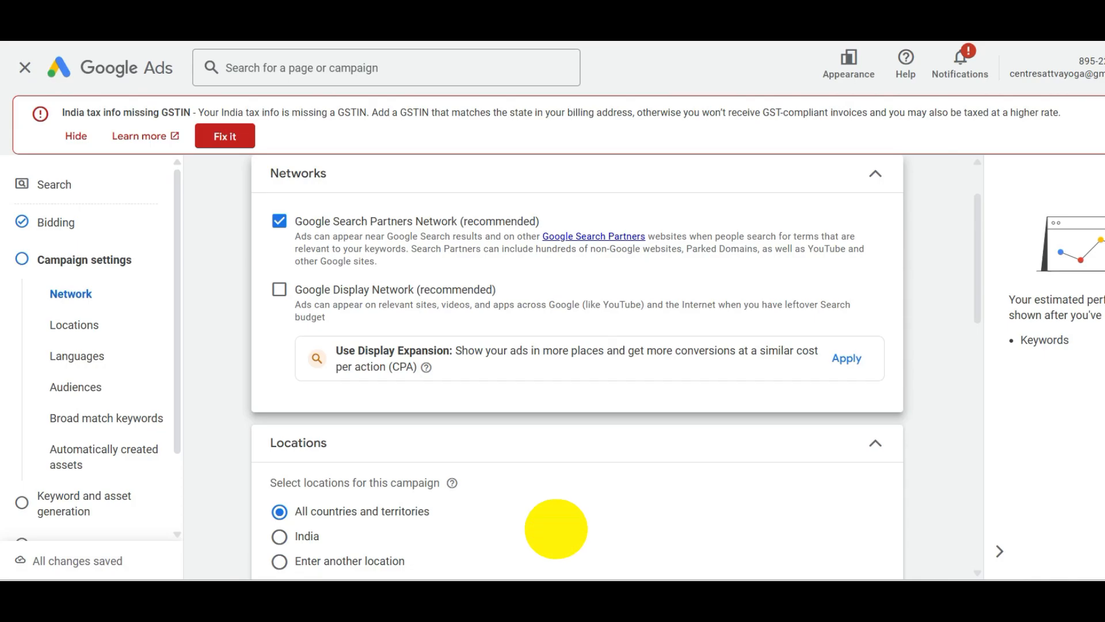
Choose to enter another location for the campaign and set the advanced location search to Radius targeting.
{"action": "scroll", "coordinate": [575, 368], "scroll_direction": "down", "scroll_amount": 2}
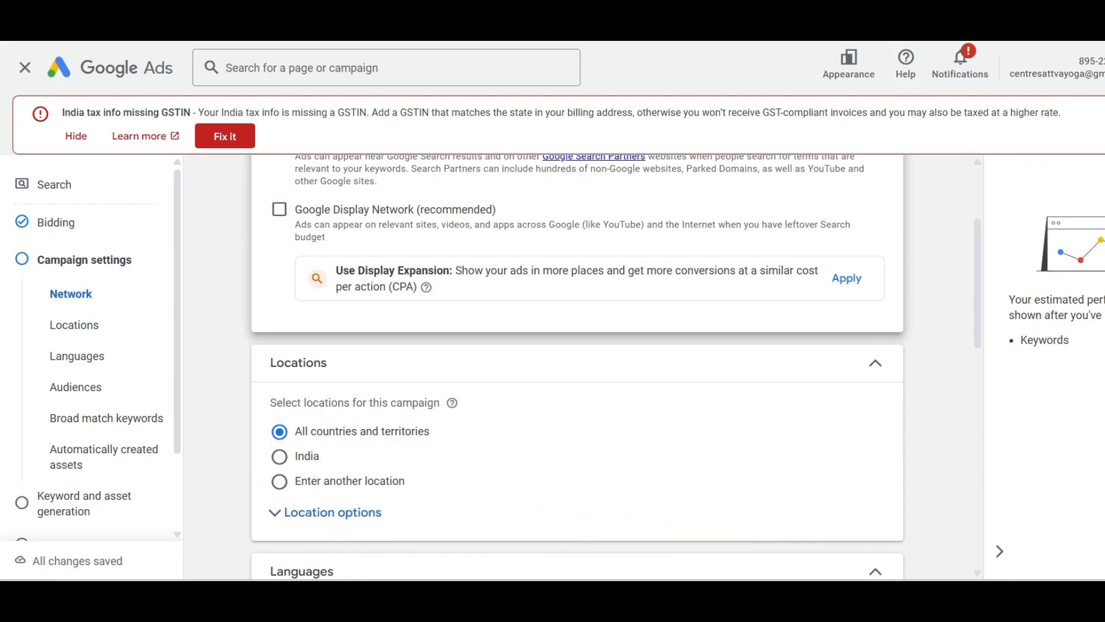
{"action": "left_click", "coordinate": [280, 481]}
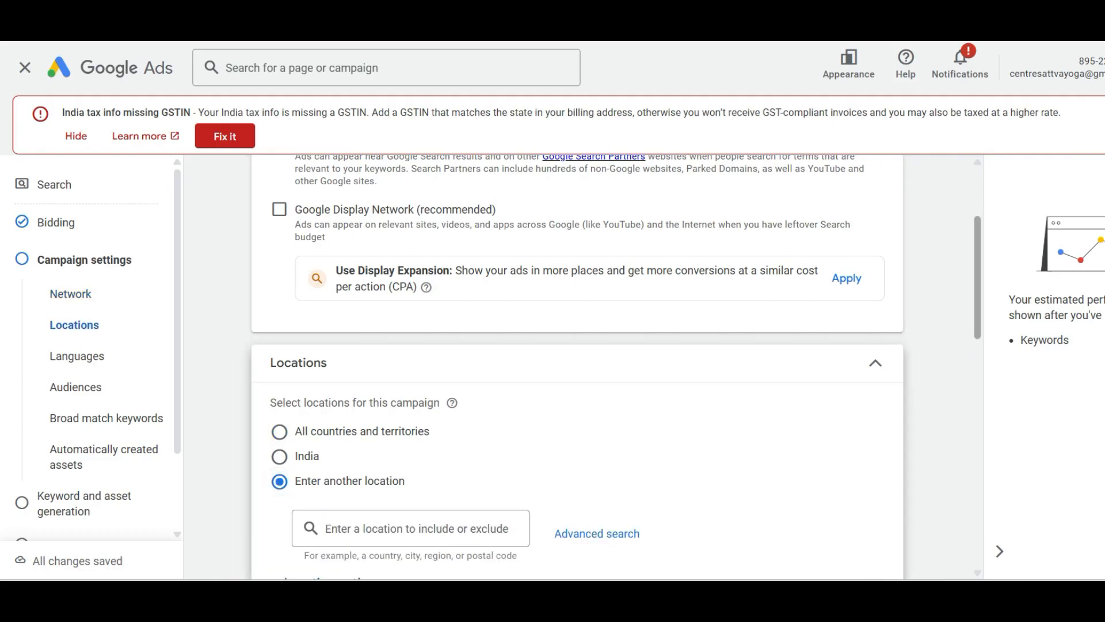
{"action": "scroll", "coordinate": [576, 367], "scroll_direction": "down", "scroll_amount": 5}
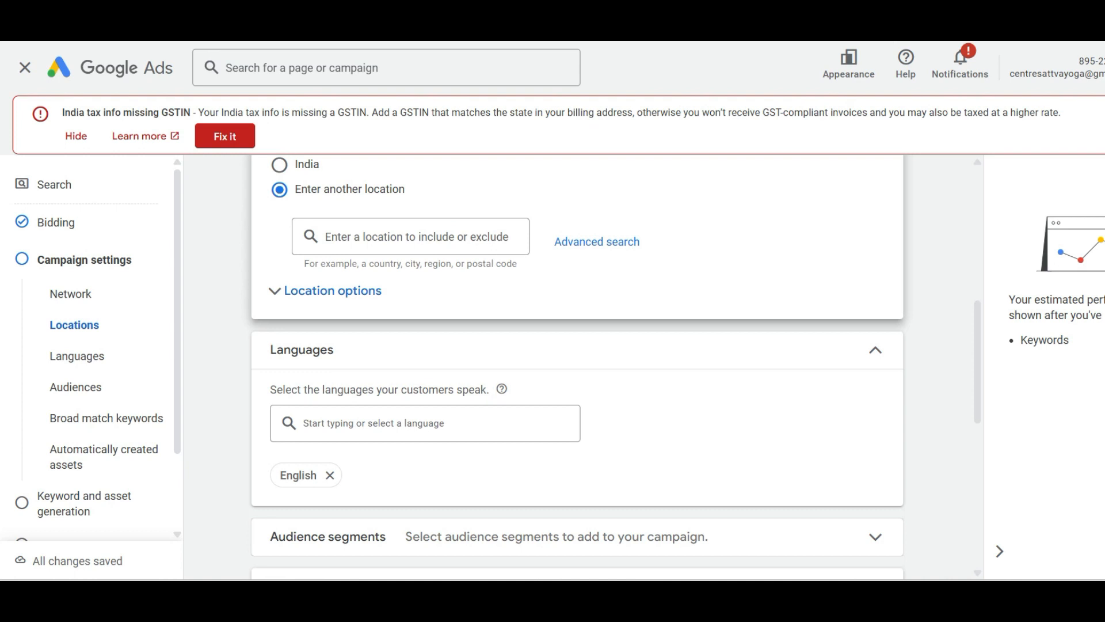
{"action": "left_click", "coordinate": [597, 242]}
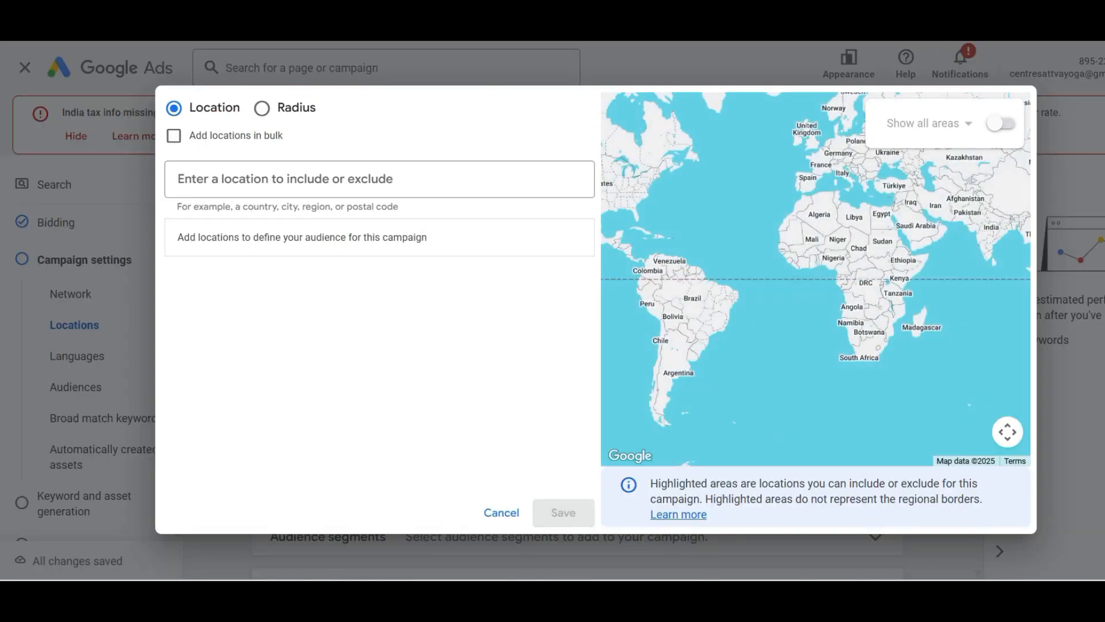
{"action": "left_click", "coordinate": [262, 108]}
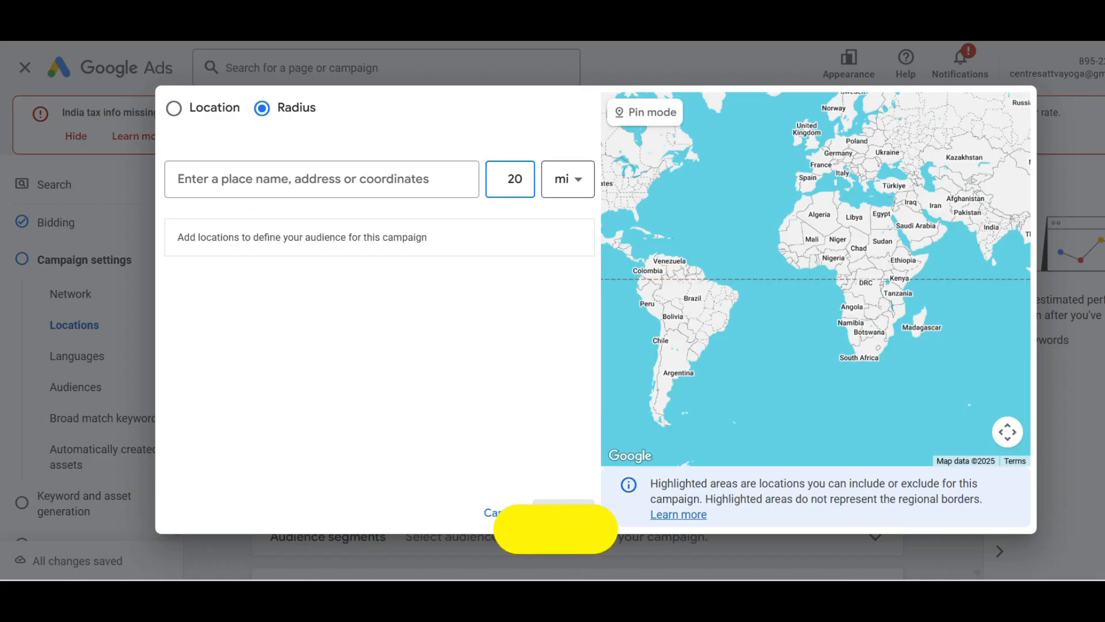
Set the targeting radius to 3 and its unit to kilometres.
{"action": "left_click", "coordinate": [568, 179]}
{"action": "left_click", "coordinate": [564, 229]}
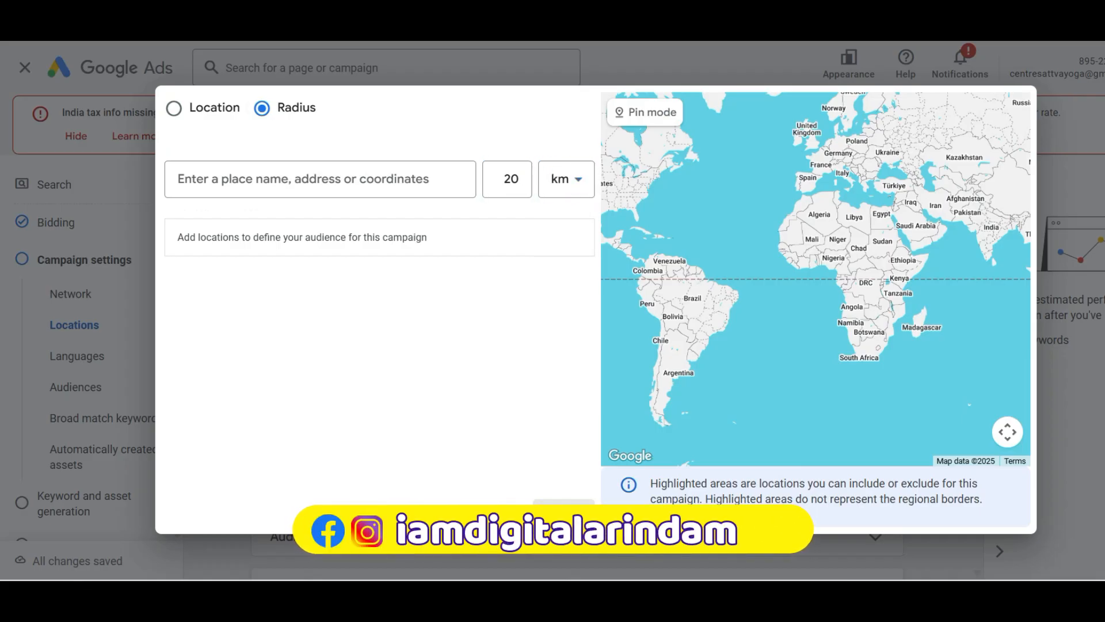
{"action": "left_click", "coordinate": [507, 179]}
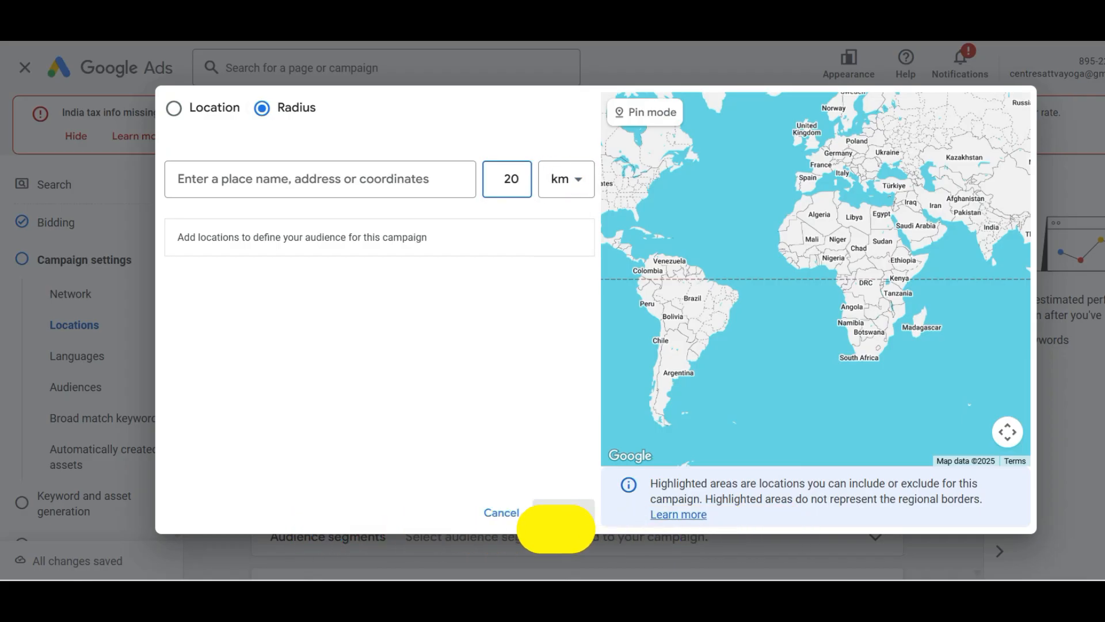
{"action": "key", "text": "BackSpace"}
{"action": "key", "text": "BackSpace"}
{"action": "type", "text": "3"}
Search for "sattva yoga" and include the Sattva Yoga Centre in Jodhpur Park, Kolkata, as the radius centre.
{"action": "left_click", "coordinate": [320, 179]}
{"action": "type", "text": "s"}
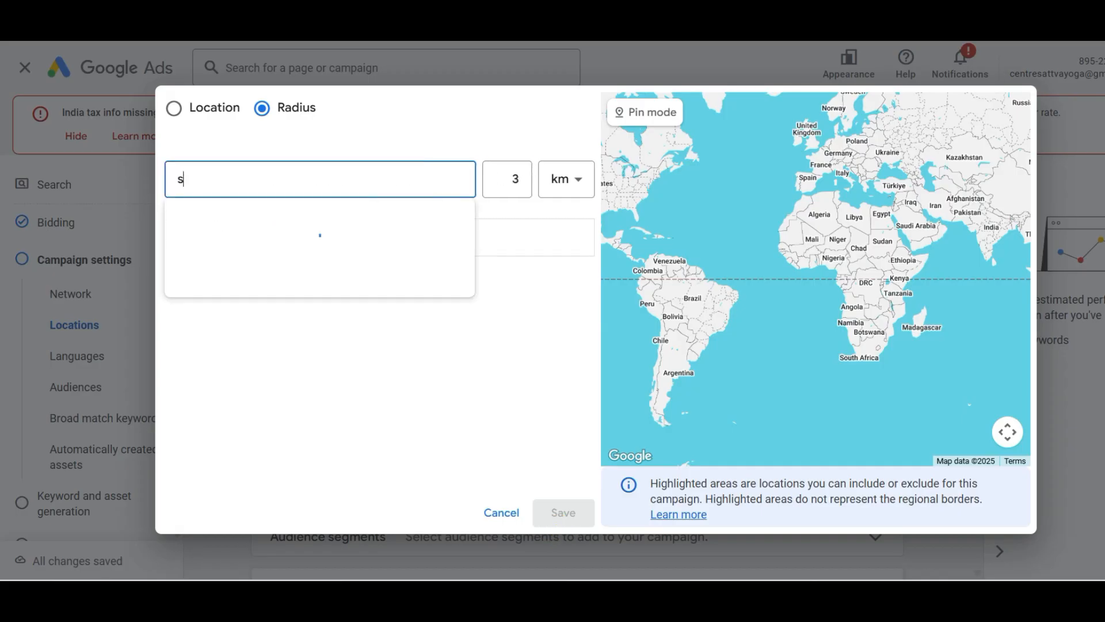
{"action": "type", "text": "attva yoga"}
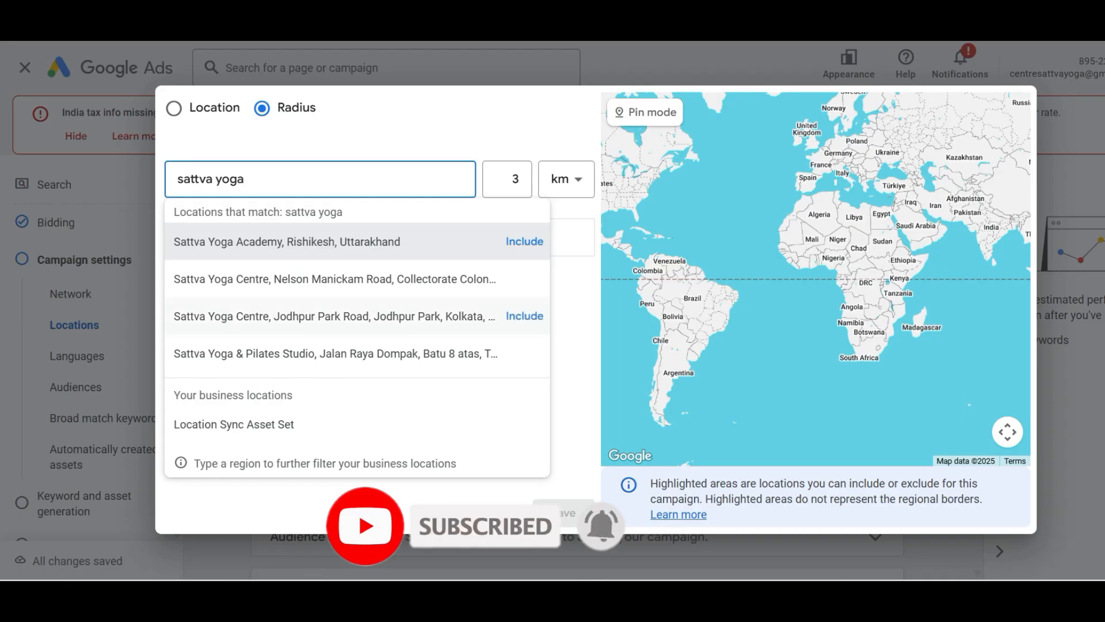
{"action": "left_click", "coordinate": [525, 316]}
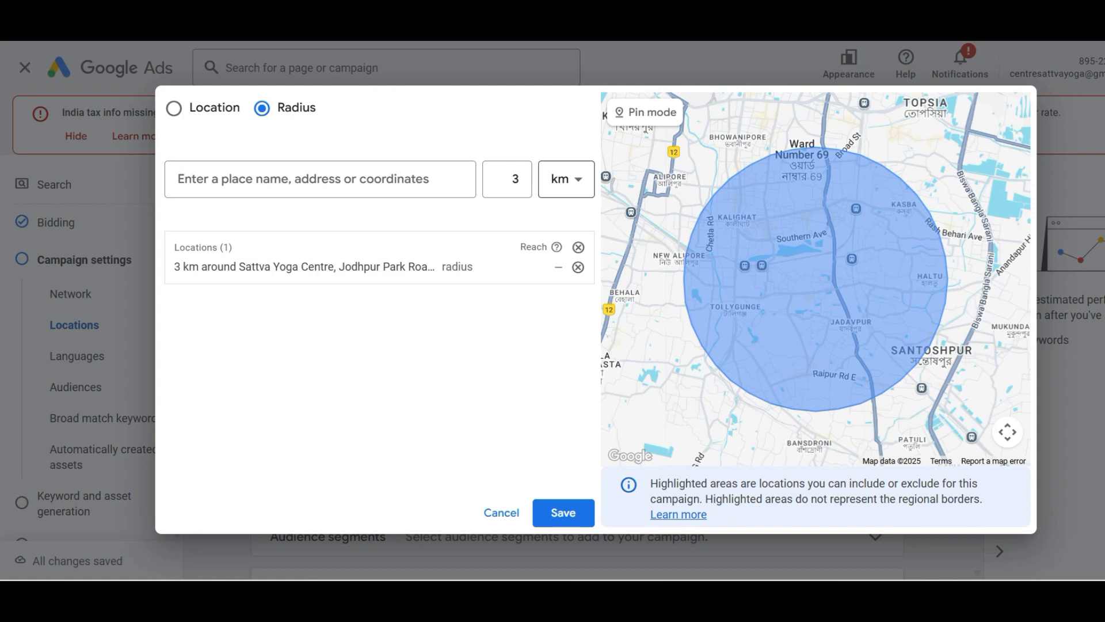
Try a targeting radius of 4 km in the advanced location search.
{"action": "left_click", "coordinate": [517, 179]}
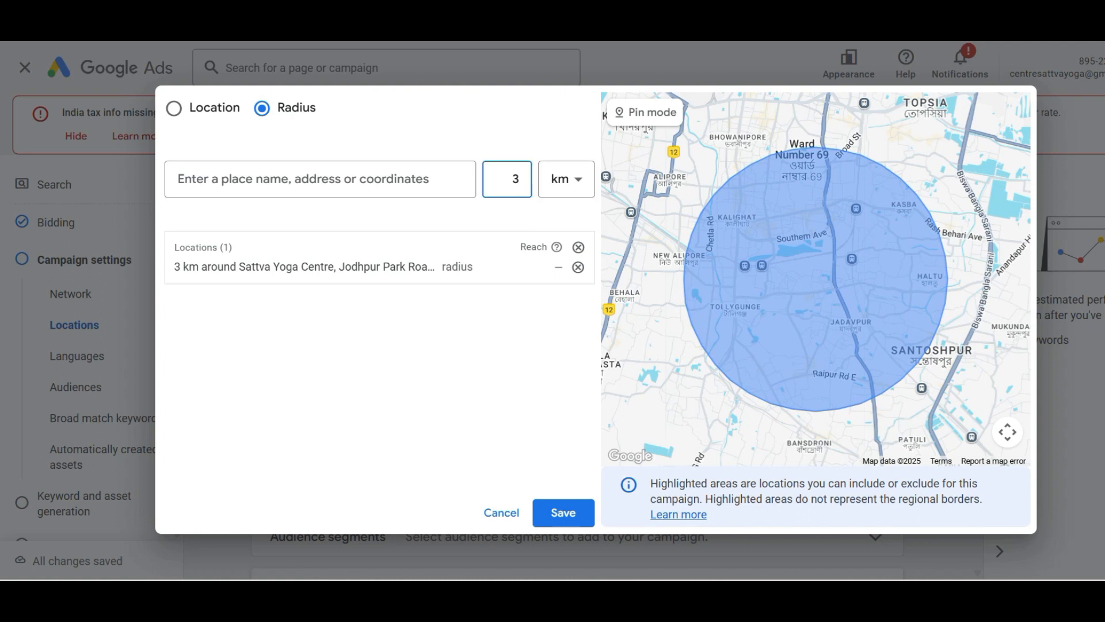
{"action": "key", "text": "BackSpace"}
{"action": "type", "text": "4"}
{"action": "left_click", "coordinate": [400, 352]}
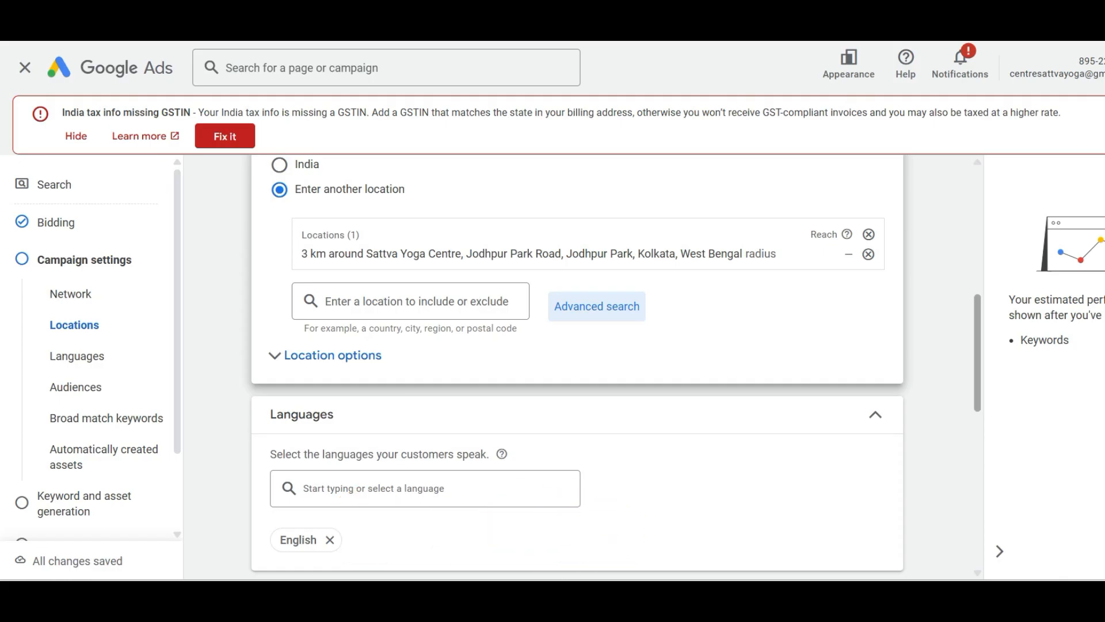
Review the language, broad match, automatically created assets and additional campaign settings, keep them as they are, and continue.
{"action": "scroll", "coordinate": [575, 366], "scroll_direction": "down", "scroll_amount": 5}
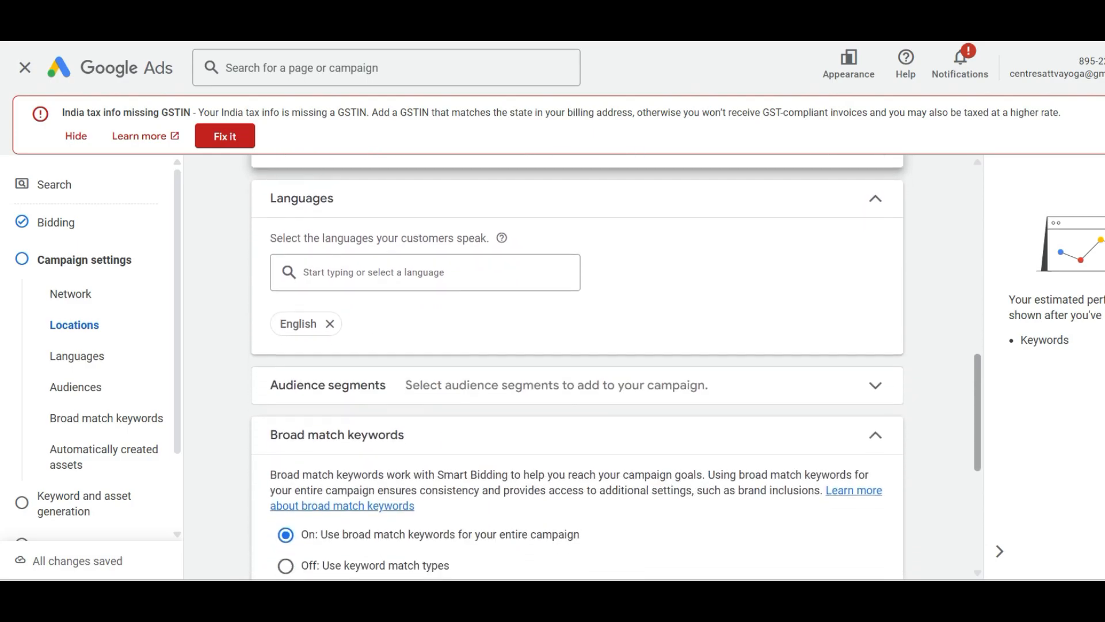
{"action": "scroll", "coordinate": [576, 366], "scroll_direction": "down", "scroll_amount": 2}
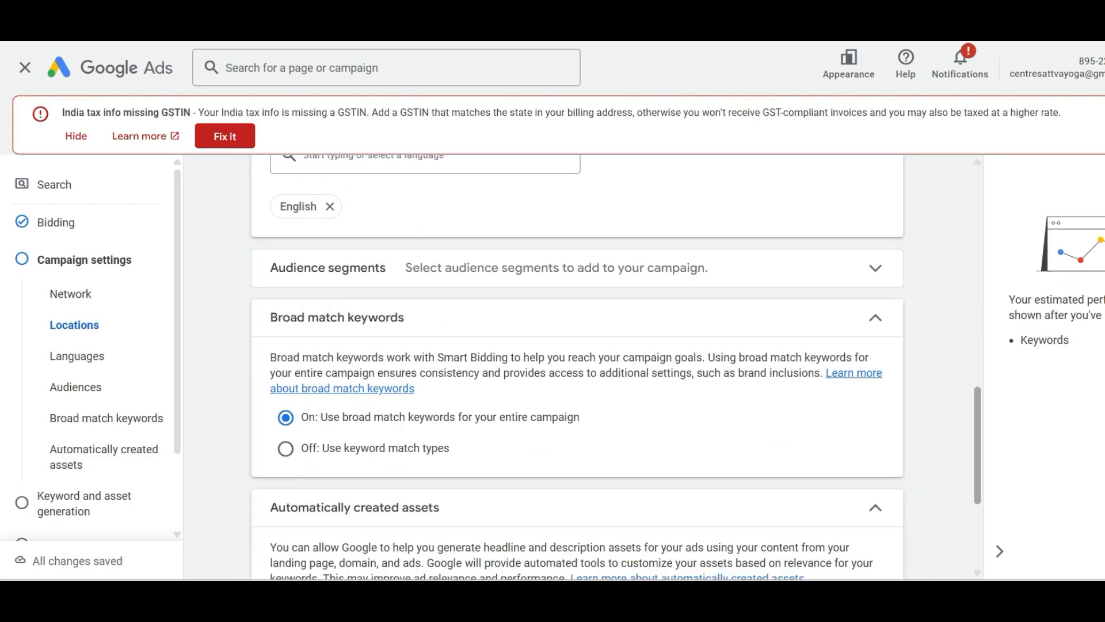
{"action": "scroll", "coordinate": [576, 366], "scroll_direction": "up", "scroll_amount": 1}
{"action": "scroll", "coordinate": [575, 366], "scroll_direction": "up", "scroll_amount": 1}
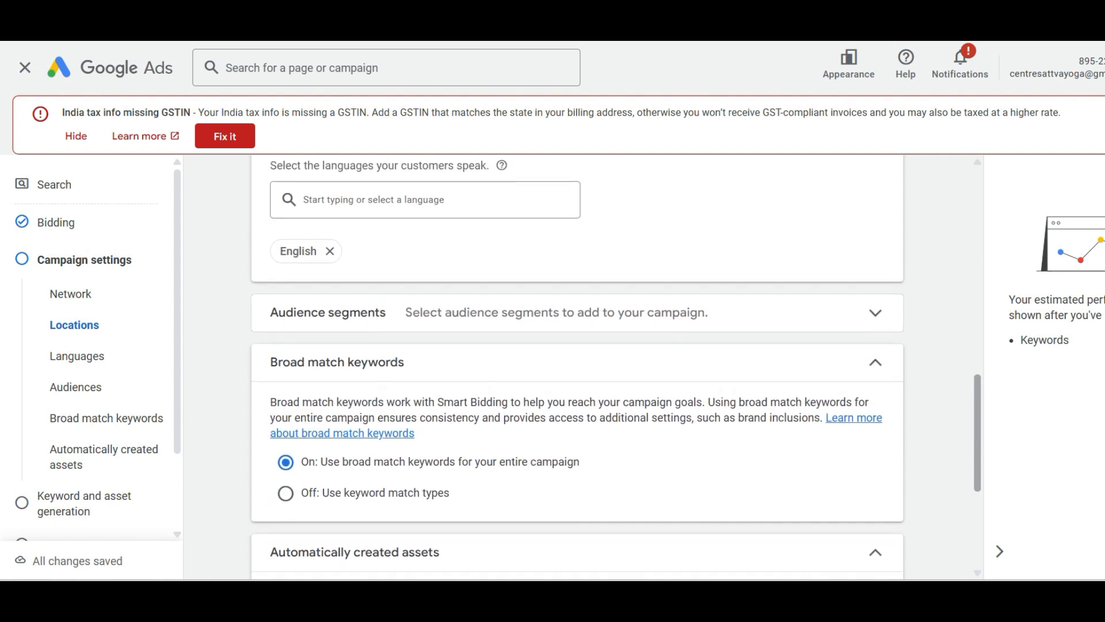
{"action": "scroll", "coordinate": [575, 366], "scroll_direction": "down", "scroll_amount": 2}
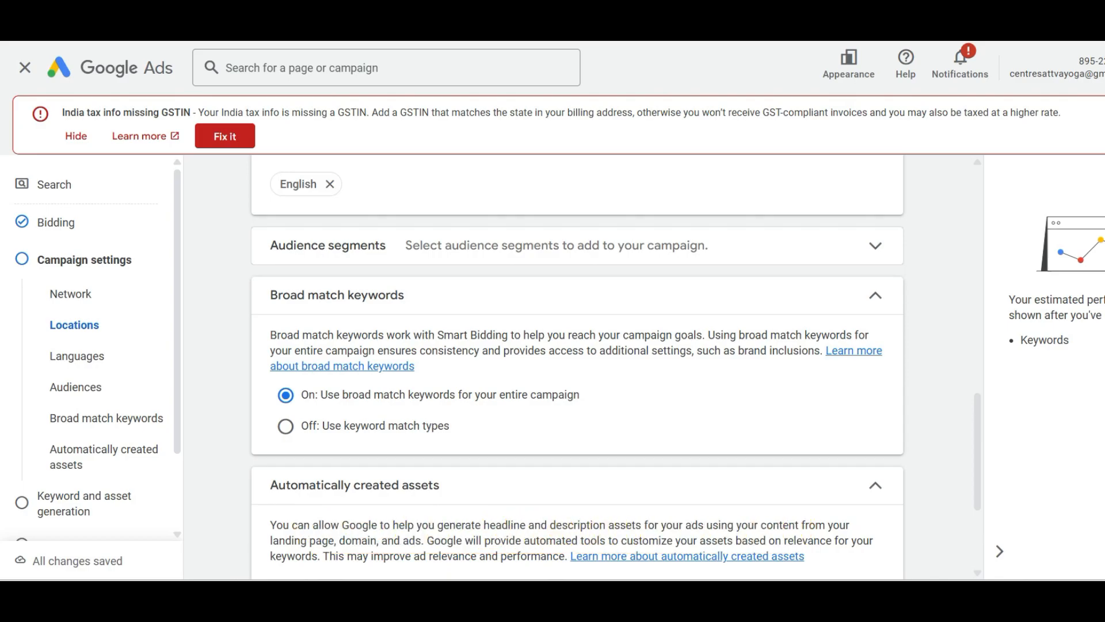
{"action": "scroll", "coordinate": [575, 369], "scroll_direction": "down", "scroll_amount": 3}
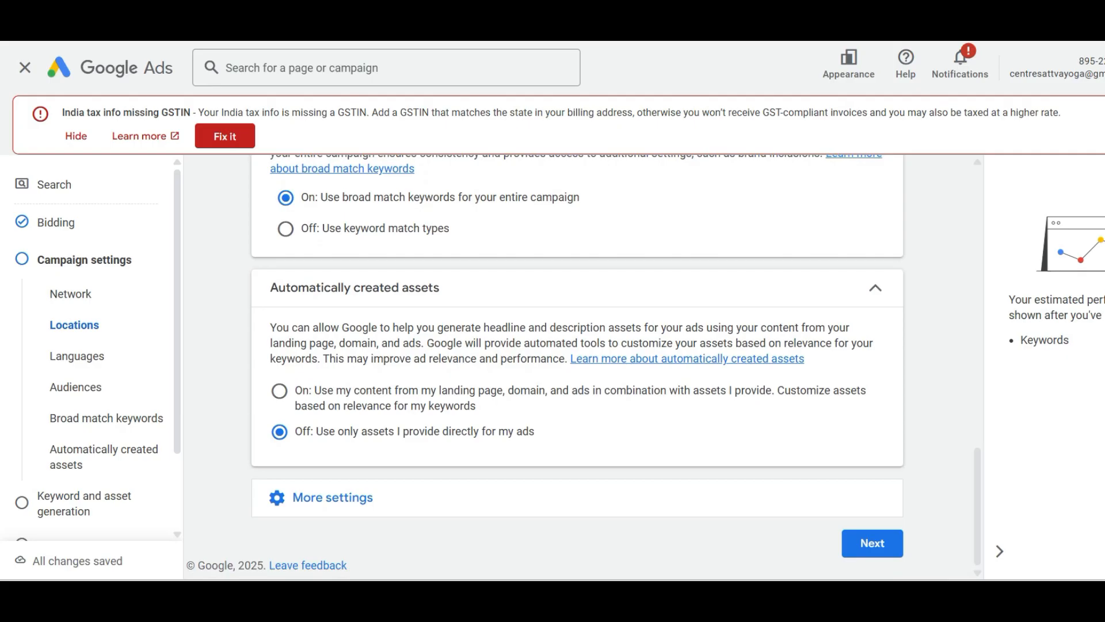
{"action": "left_click", "coordinate": [333, 498]}
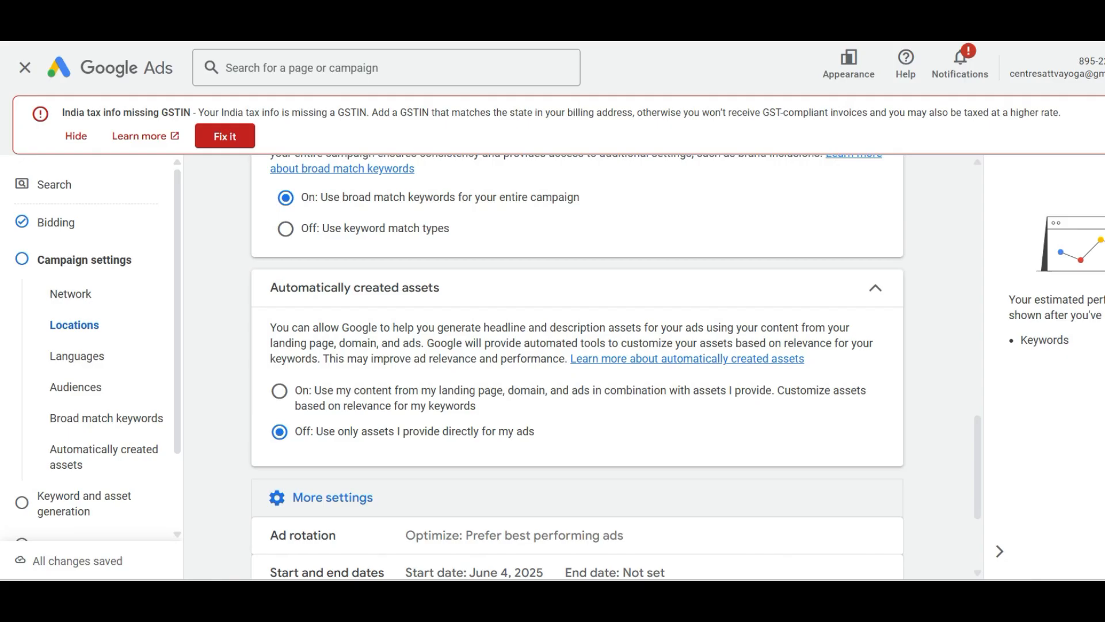
{"action": "scroll", "coordinate": [575, 368], "scroll_direction": "down", "scroll_amount": 3}
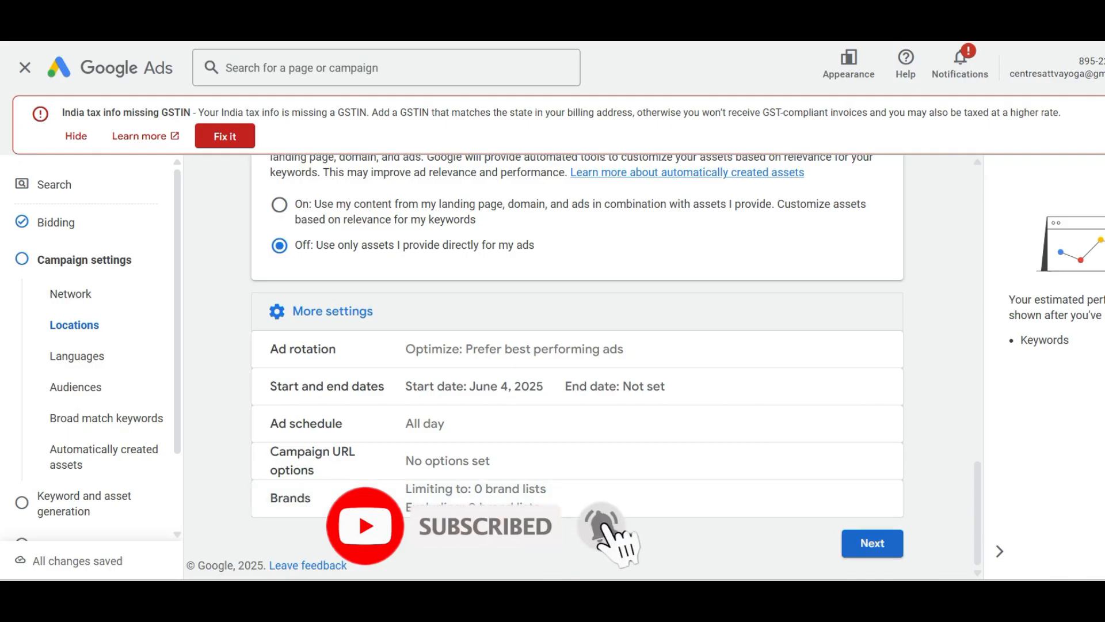
{"action": "left_click", "coordinate": [852, 542]}
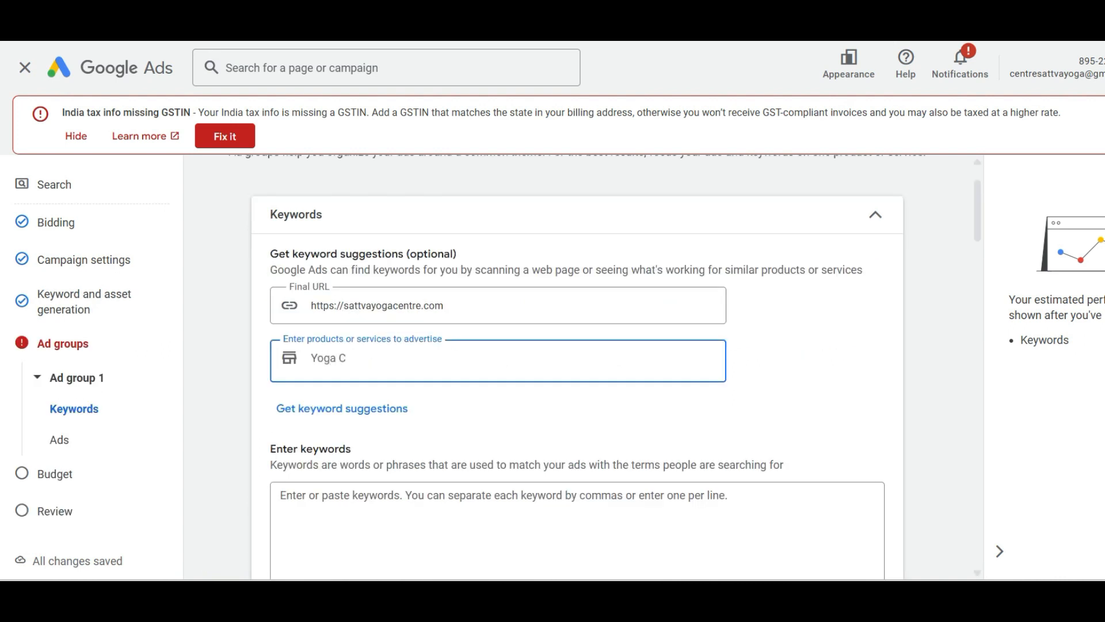
Add Yoga Classes, Meditation Classes, General Yoga Class and Therapeutic Yoga Class as the products or services to advertise.
{"action": "type", "text": "Classes"}
{"action": "key", "text": "Return"}
{"action": "type", "text": "Meditation Classes"}
{"action": "key", "text": "Return"}
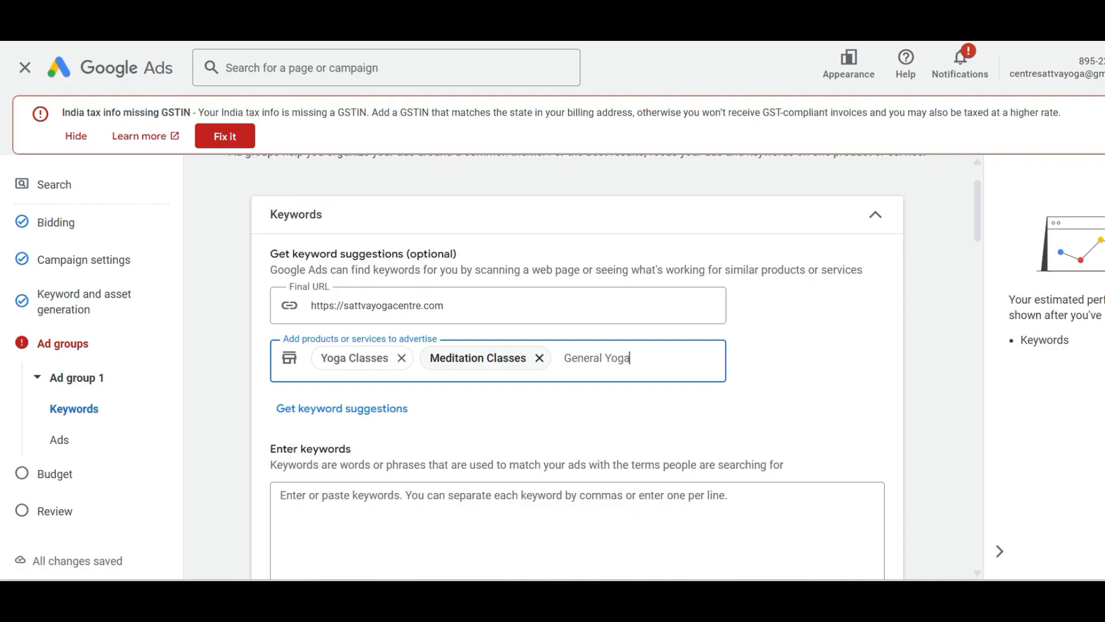
{"action": "key", "text": "Return"}
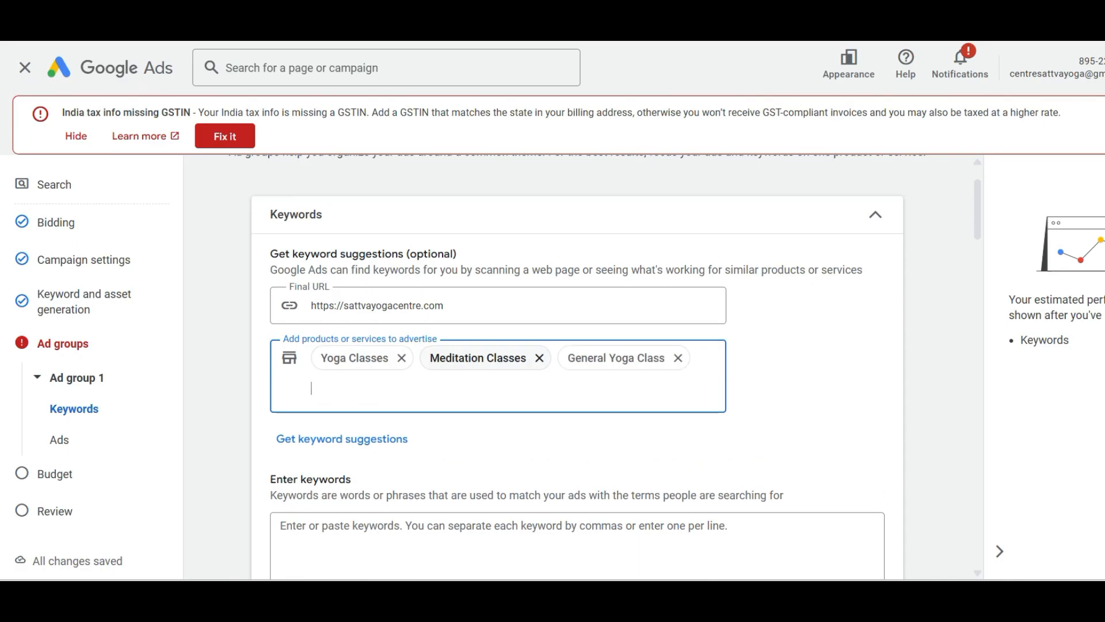
{"action": "type", "text": "Therapeutic Yoga"}
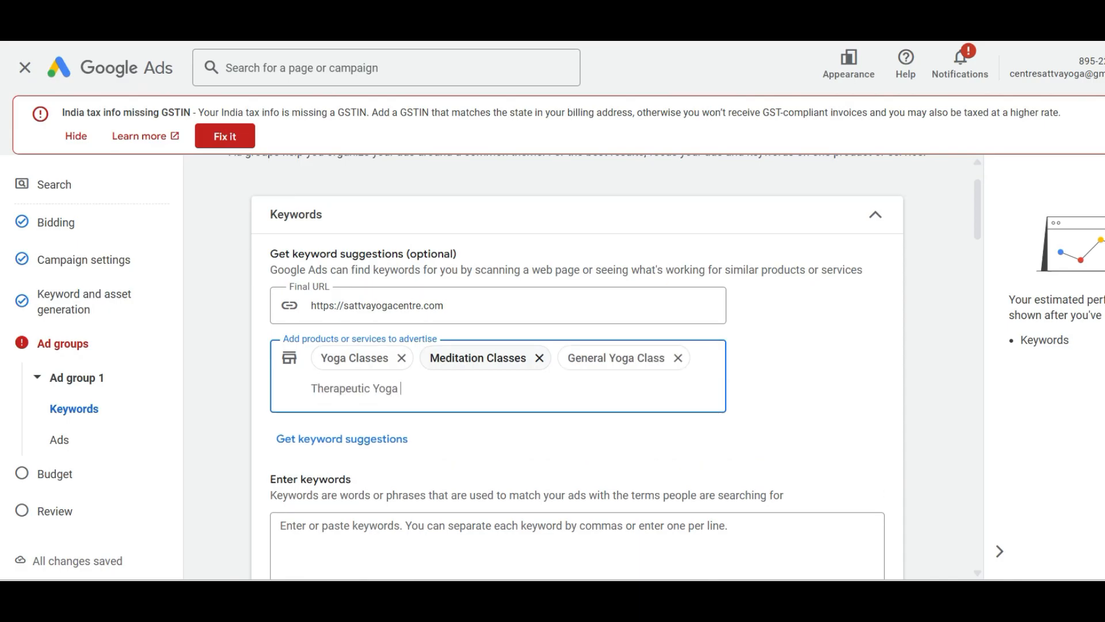
{"action": "type", "text": " Class"}
{"action": "key", "text": "Return"}
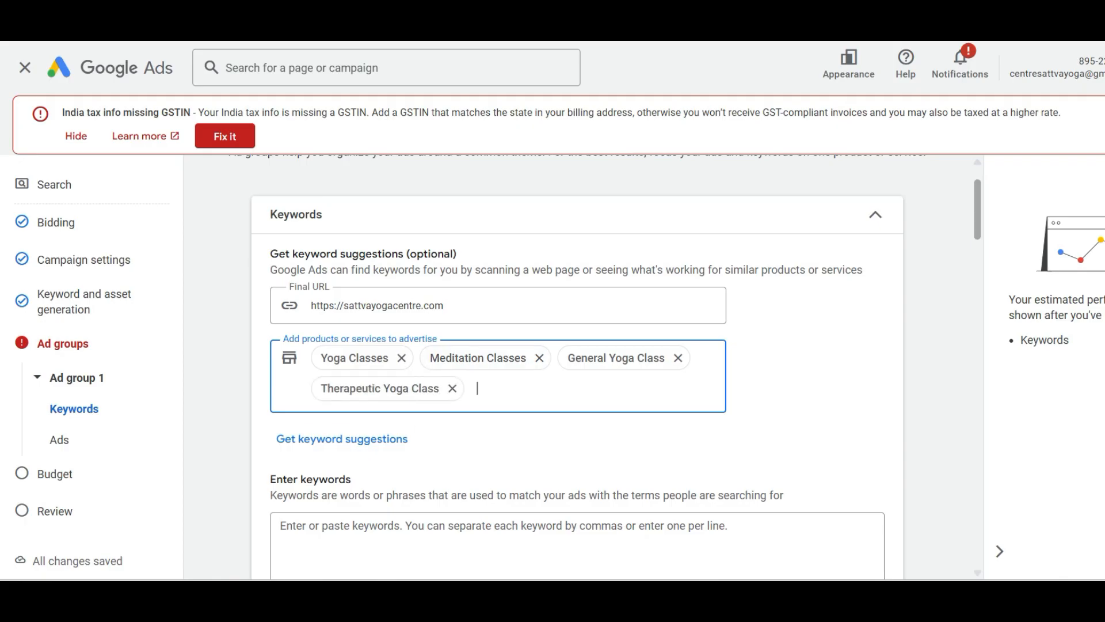
Fill Ad group 1's keyword list with exact-match local phrases, from [yoga center near me] to [meditation class near me].
{"action": "scroll", "coordinate": [577, 368], "scroll_direction": "down", "scroll_amount": 1}
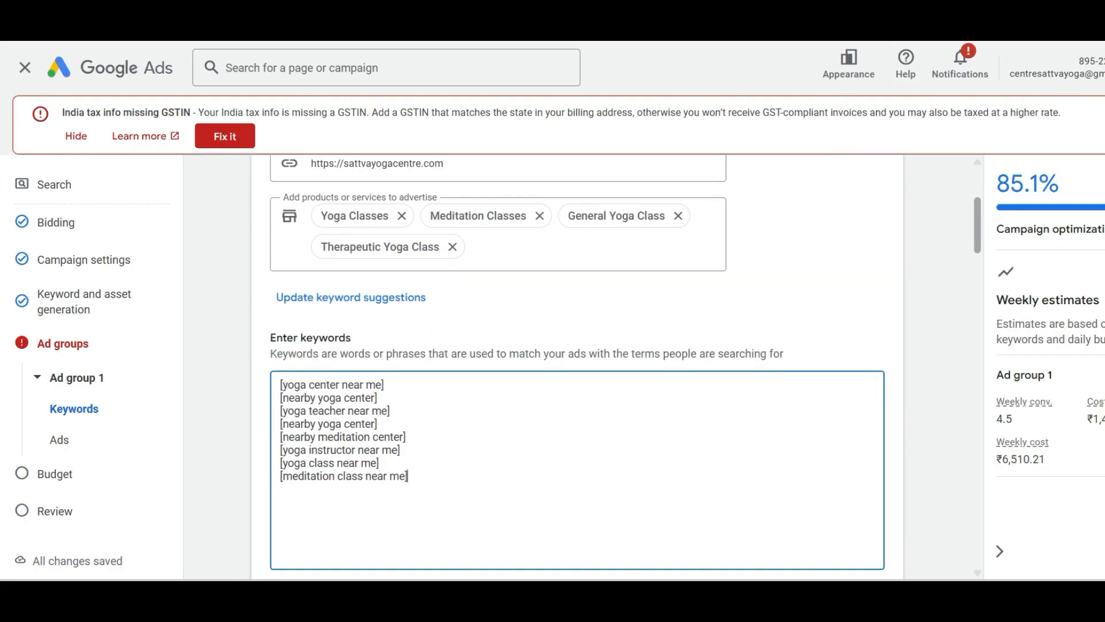
{"action": "scroll", "coordinate": [578, 368], "scroll_direction": "down", "scroll_amount": 1}
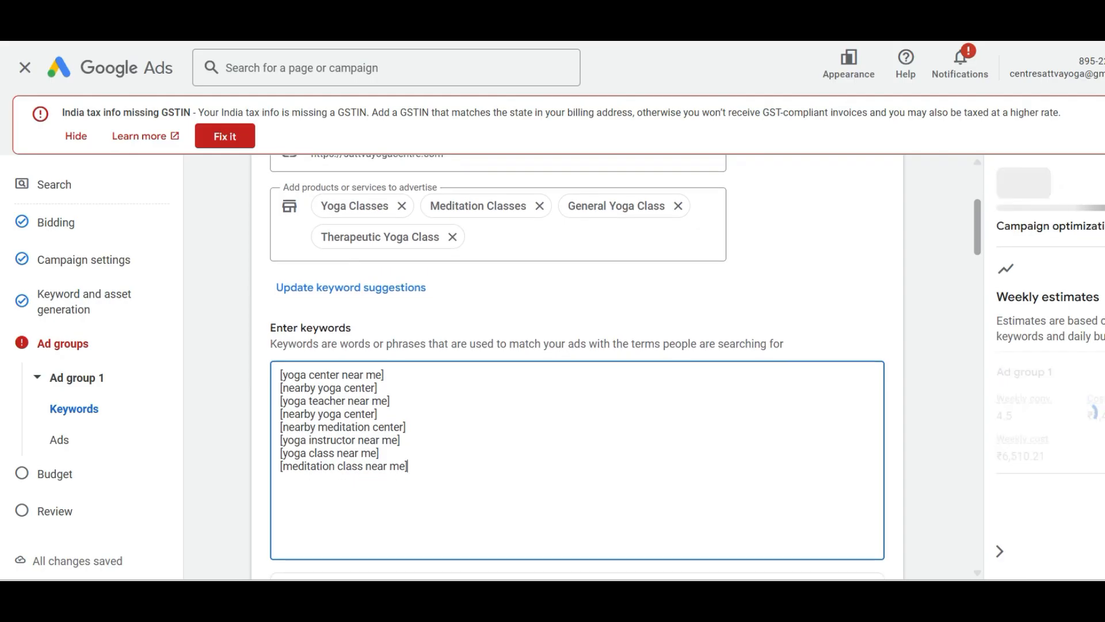
{"action": "scroll", "coordinate": [577, 368], "scroll_direction": "down", "scroll_amount": 2}
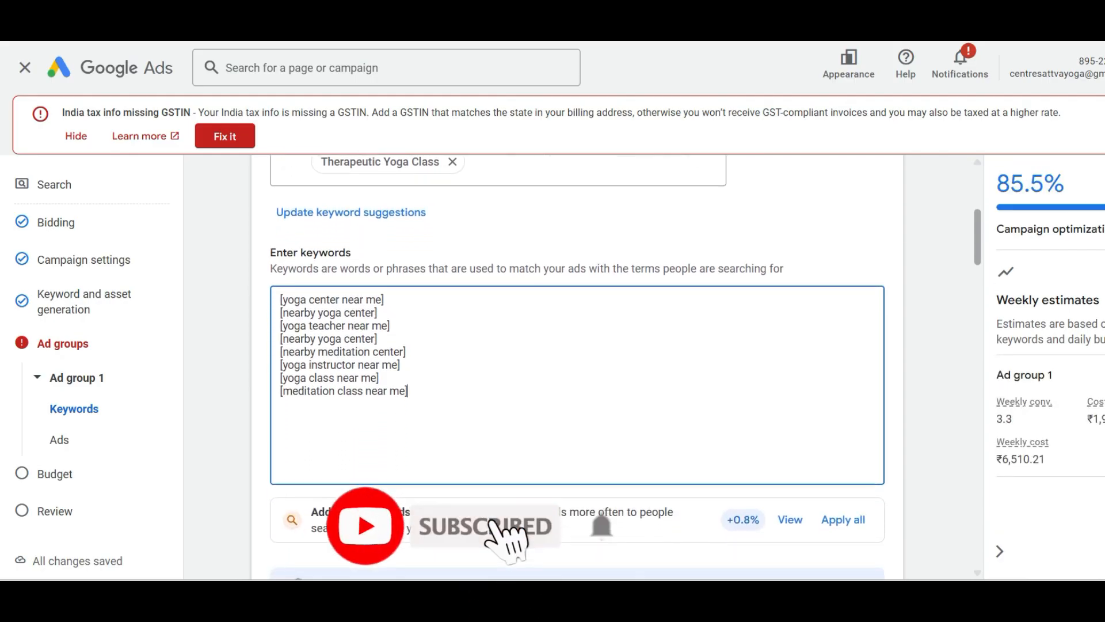
{"action": "scroll", "coordinate": [578, 368], "scroll_direction": "down", "scroll_amount": 1}
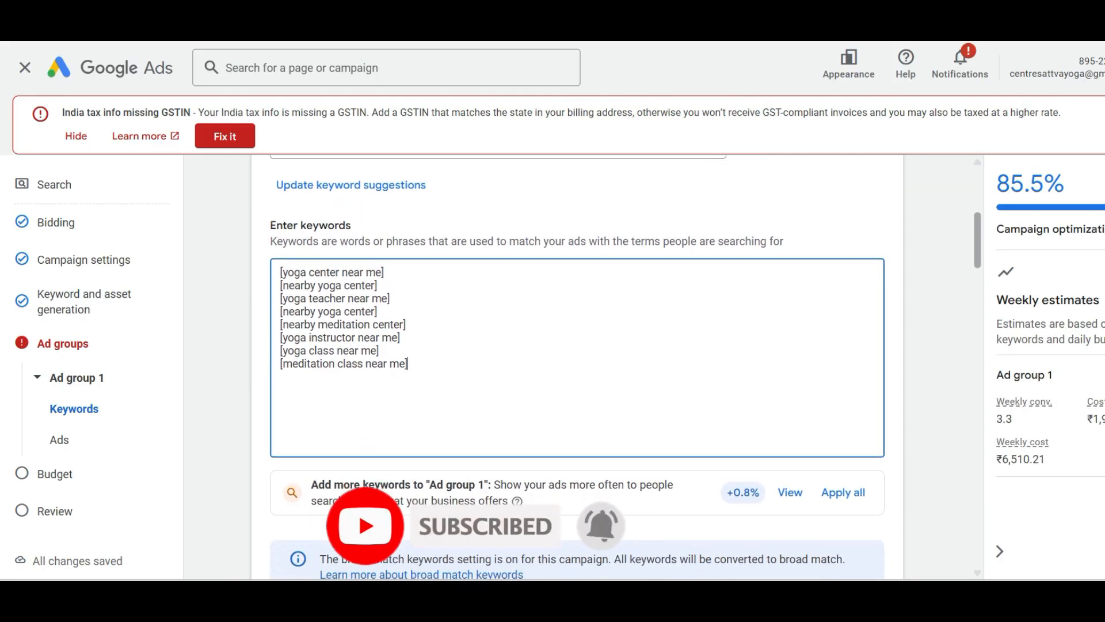
{"action": "scroll", "coordinate": [577, 368], "scroll_direction": "down", "scroll_amount": 1}
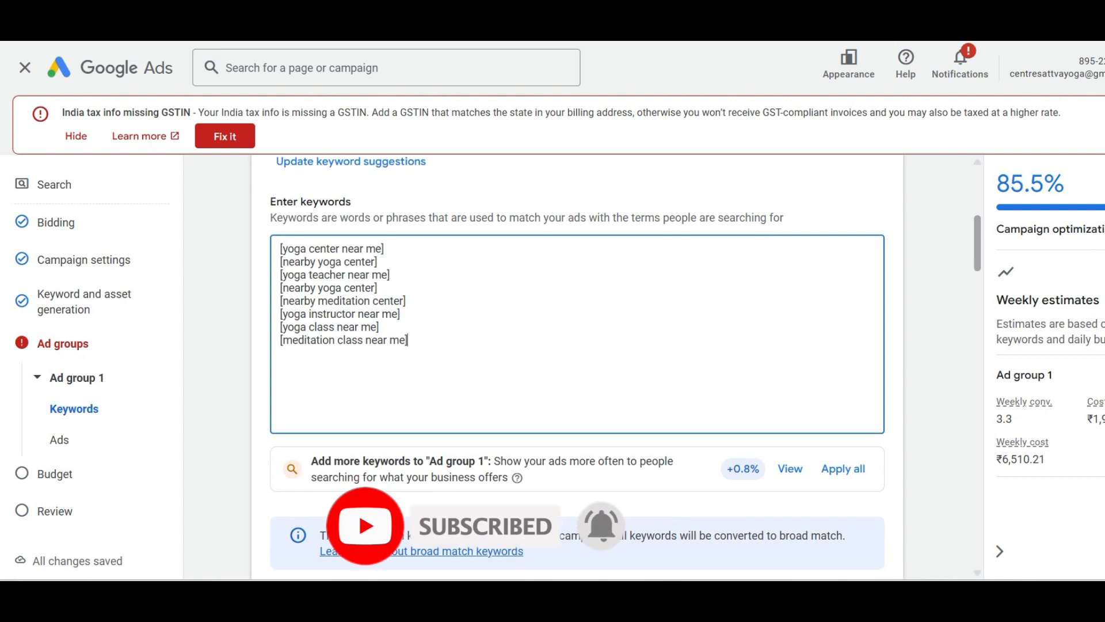
{"action": "scroll", "coordinate": [577, 368], "scroll_direction": "down", "scroll_amount": 3}
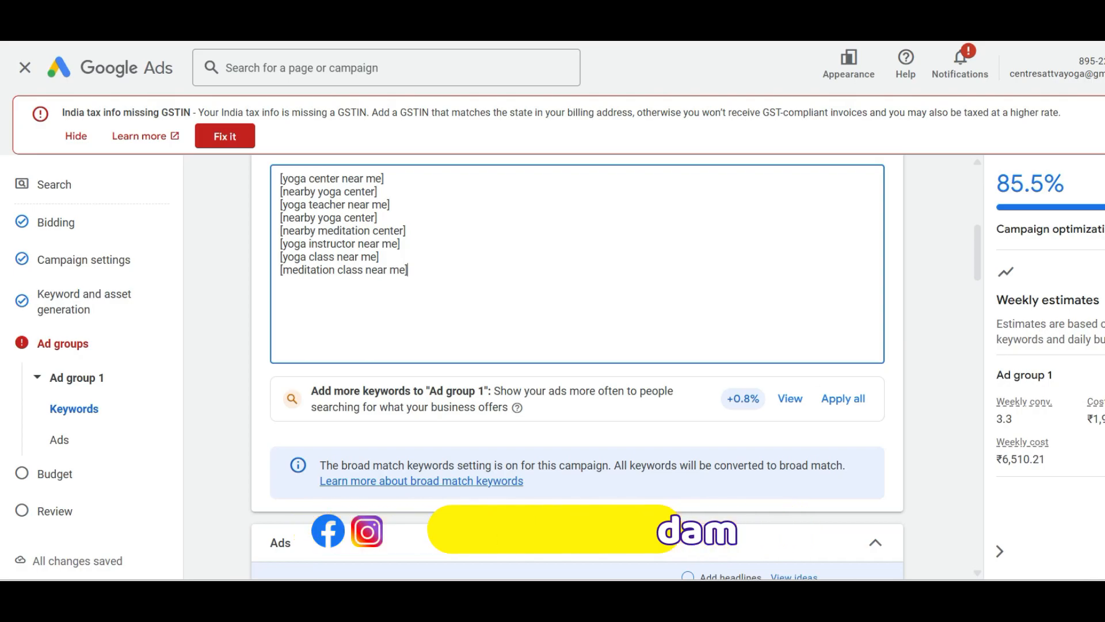
{"action": "scroll", "coordinate": [575, 369], "scroll_direction": "down", "scroll_amount": 7}
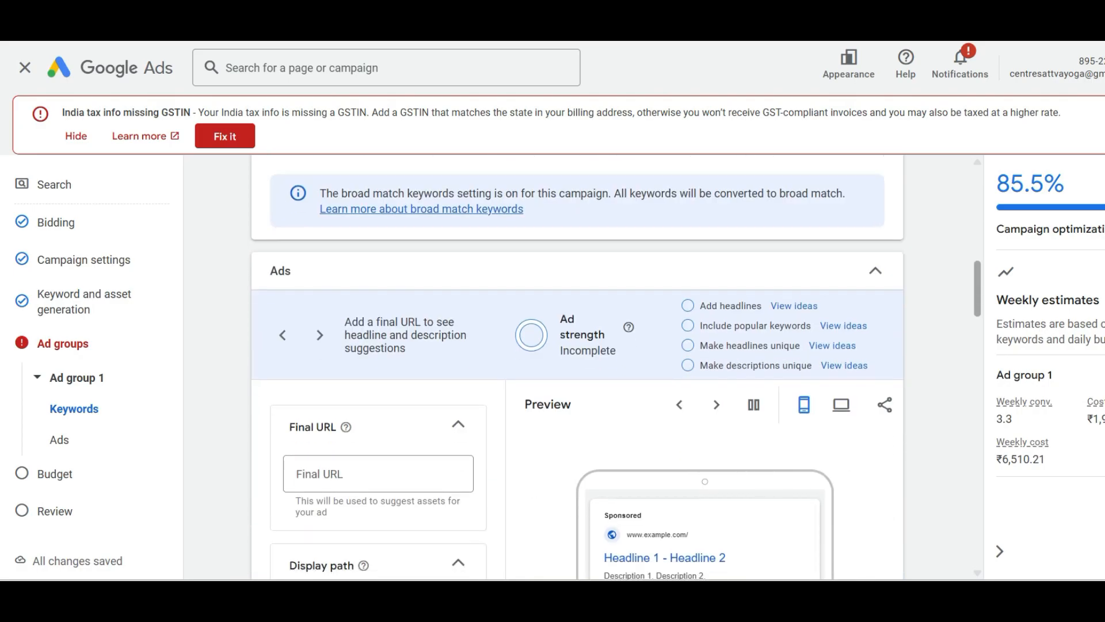
{"action": "scroll", "coordinate": [575, 368], "scroll_direction": "down", "scroll_amount": 1}
{"action": "scroll", "coordinate": [575, 369], "scroll_direction": "up", "scroll_amount": 2}
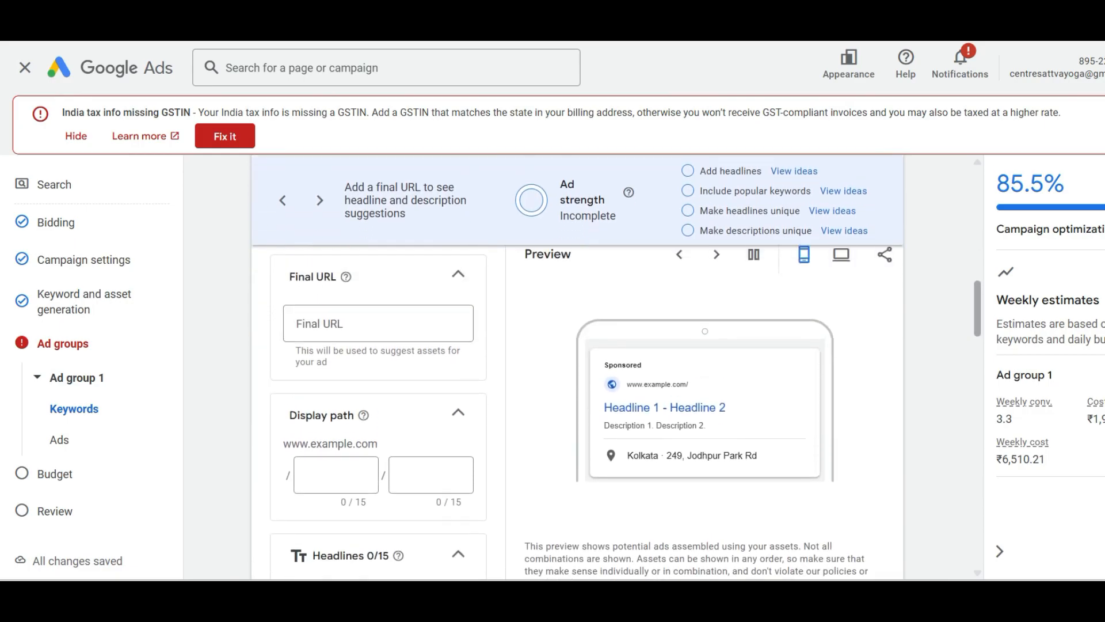
{"action": "left_click", "coordinate": [378, 324]}
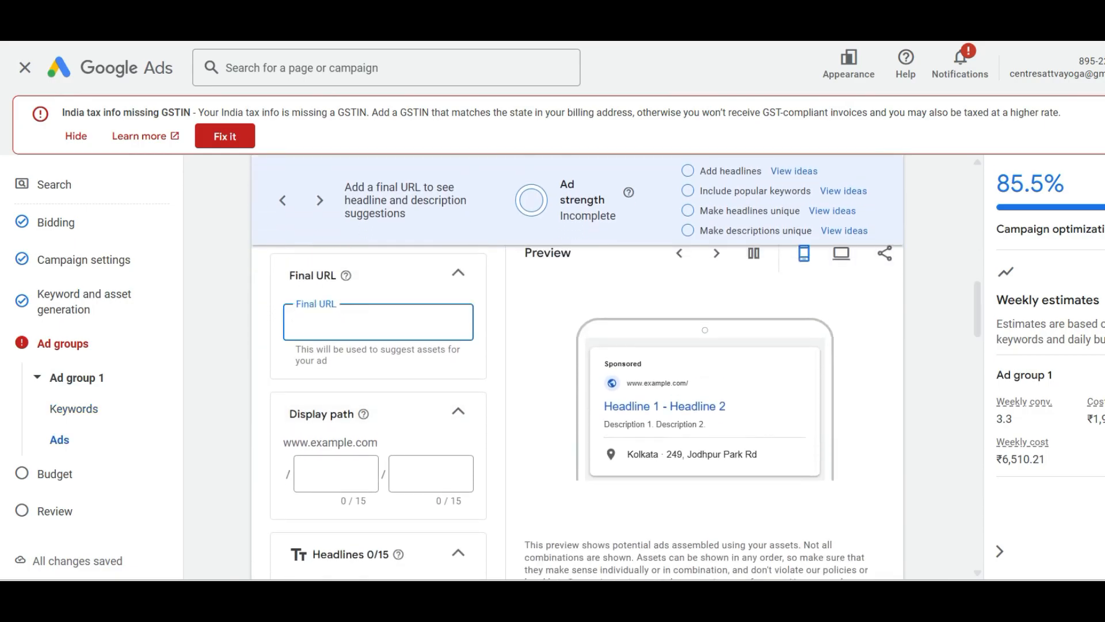
{"action": "type", "text": "https://sattvayogacentre.com/"}
{"action": "key", "text": "BackSpace"}
{"action": "scroll", "coordinate": [345, 473], "scroll_direction": "down", "scroll_amount": 2}
{"action": "scroll", "coordinate": [345, 473], "scroll_direction": "up", "scroll_amount": 1}
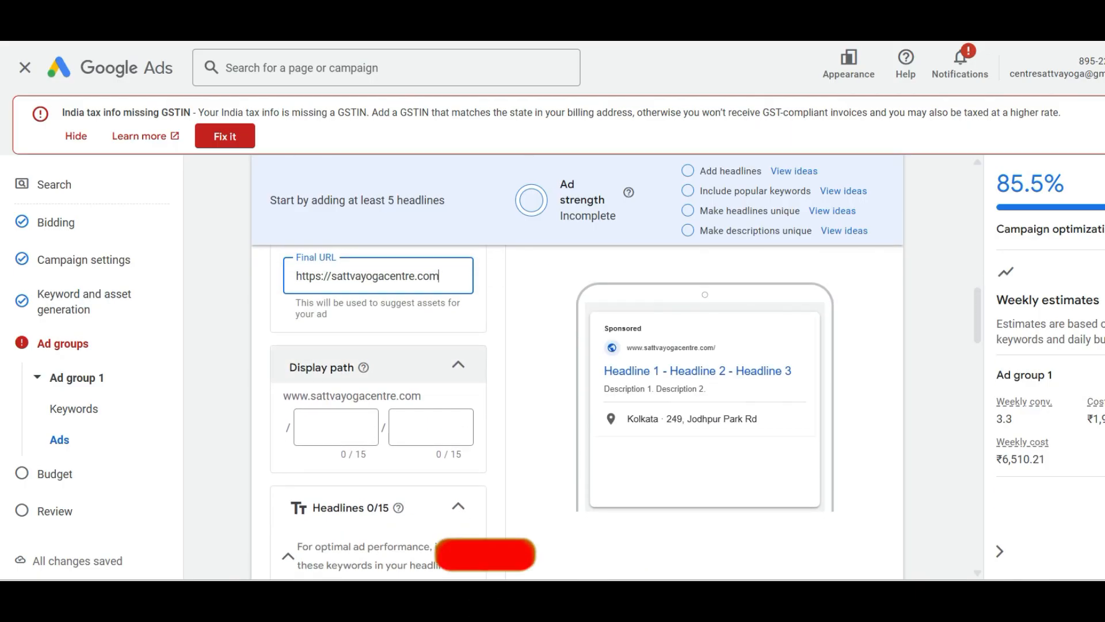
{"action": "left_click", "coordinate": [336, 427]}
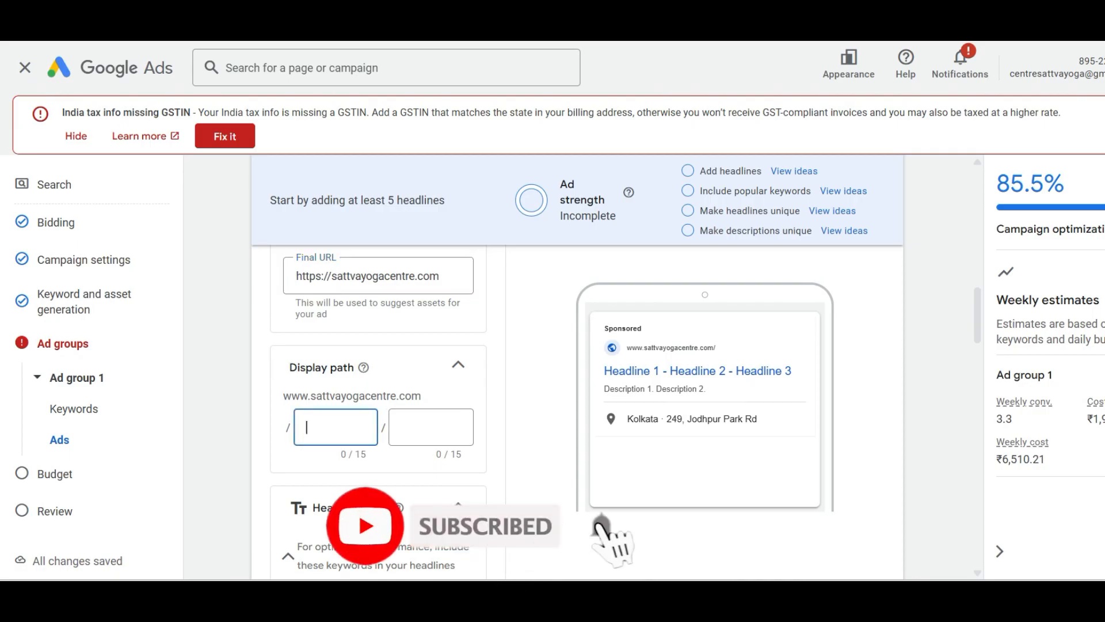
{"action": "type", "text": "y"}
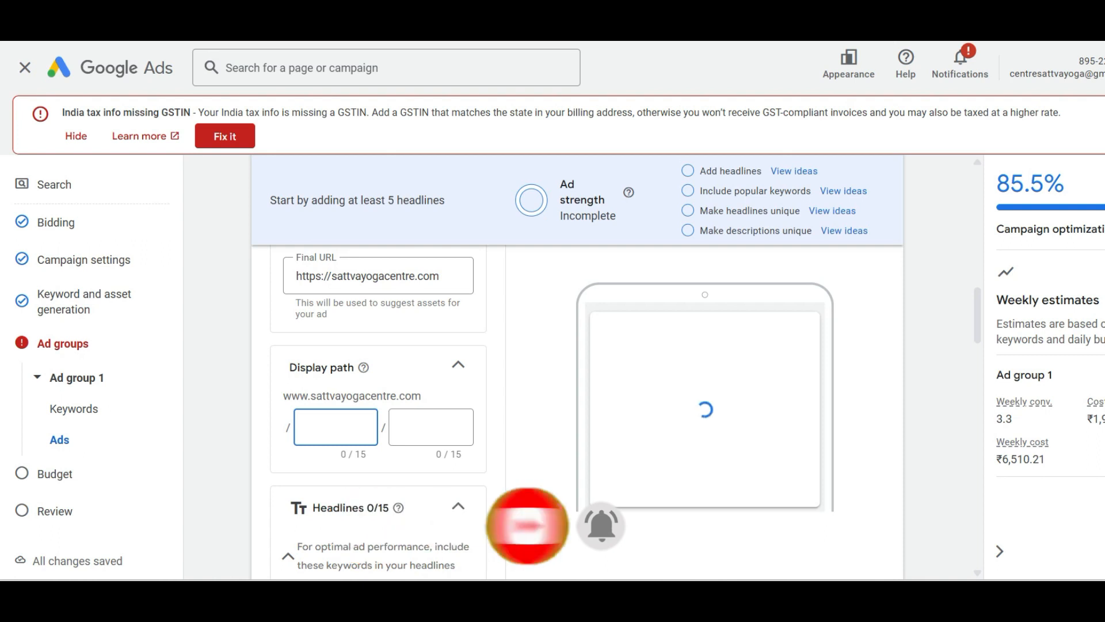
Fill the three required headlines with Yoga for Everyone, Meditation Classes Near Me and Nearby Meditation Classes.
{"action": "scroll", "coordinate": [577, 412], "scroll_direction": "down", "scroll_amount": 1}
{"action": "scroll", "coordinate": [576, 412], "scroll_direction": "down", "scroll_amount": 3}
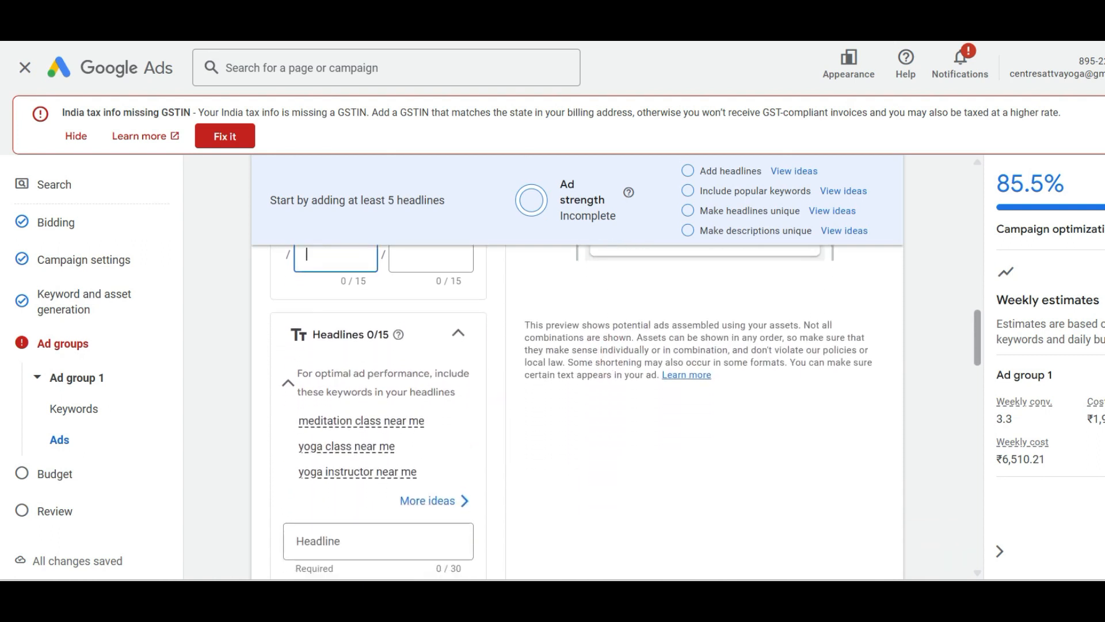
{"action": "scroll", "coordinate": [576, 412], "scroll_direction": "down", "scroll_amount": 2}
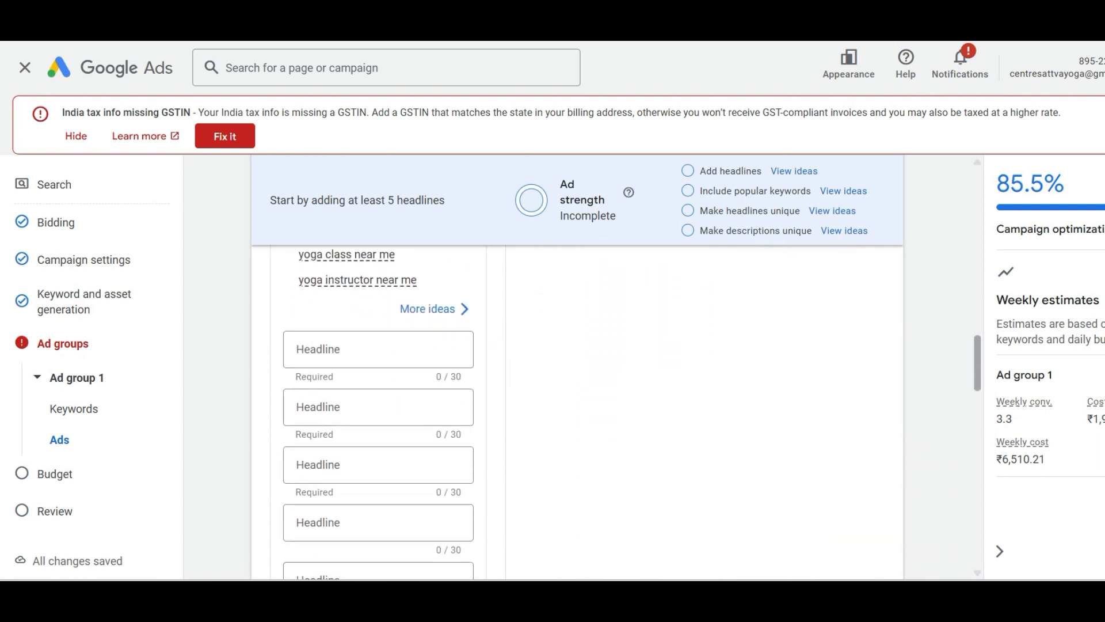
{"action": "scroll", "coordinate": [576, 412], "scroll_direction": "up", "scroll_amount": 1}
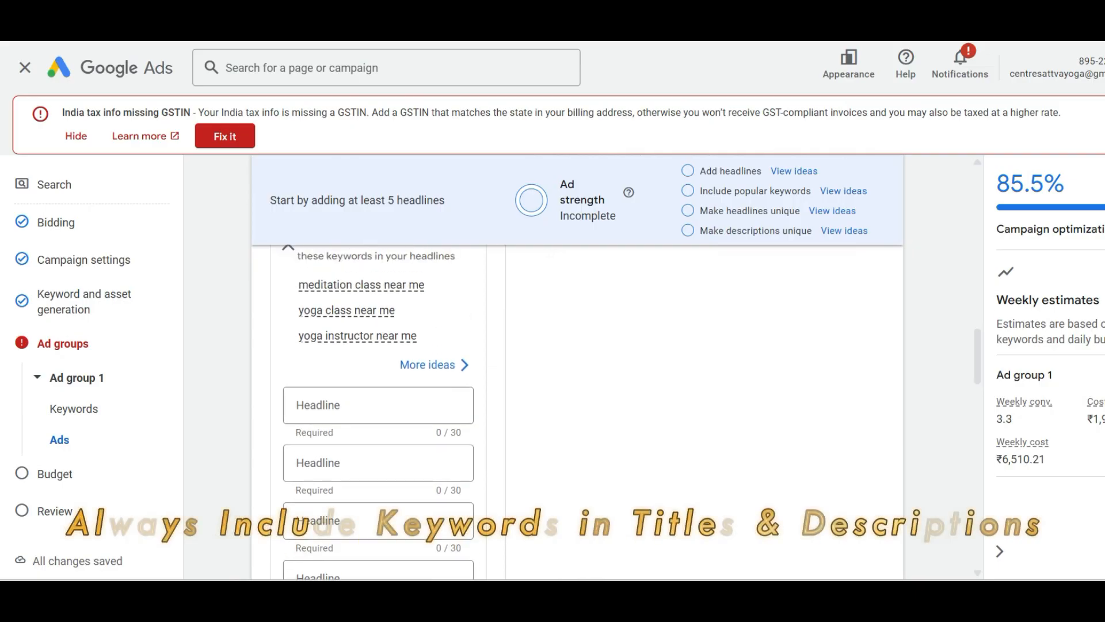
{"action": "left_click", "coordinate": [369, 405]}
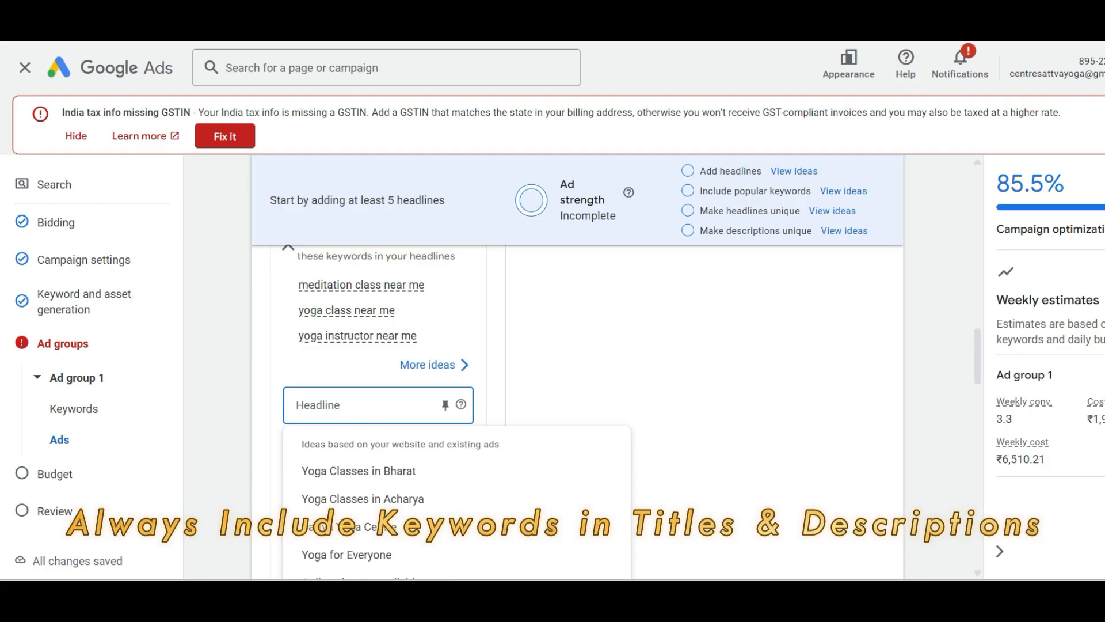
{"action": "left_click", "coordinate": [347, 554]}
{"action": "type", "text": "meditation classes"}
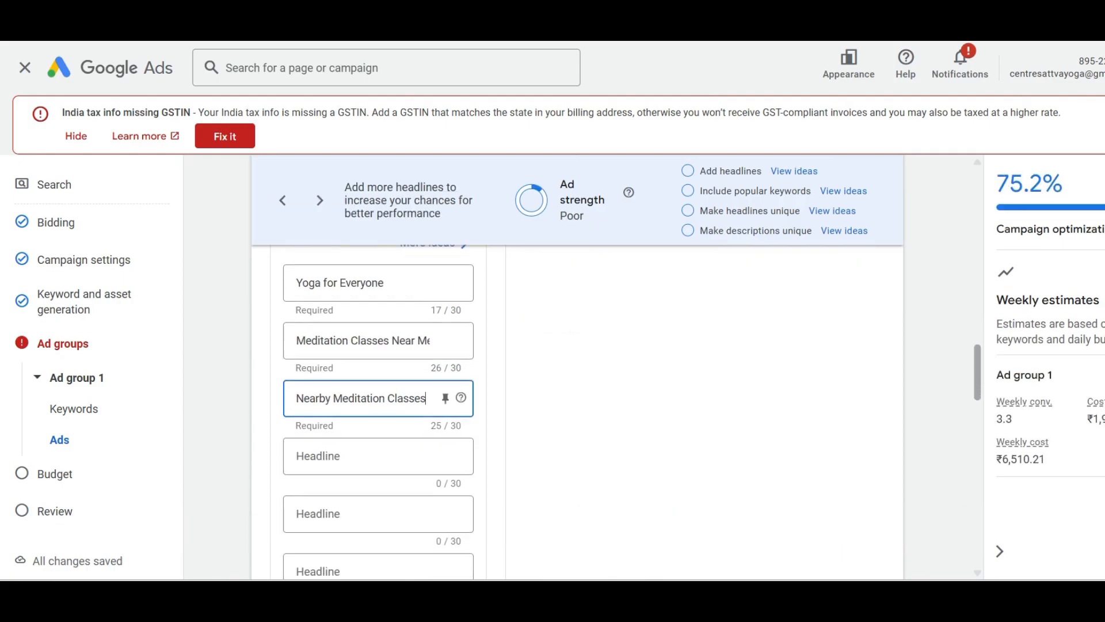
Add Nearby Yoga Centre as the fourth headline of the ad.
{"action": "left_click_drag", "start_coordinate": [977, 372], "coordinate": [977, 390]}
{"action": "left_click", "coordinate": [368, 321]}
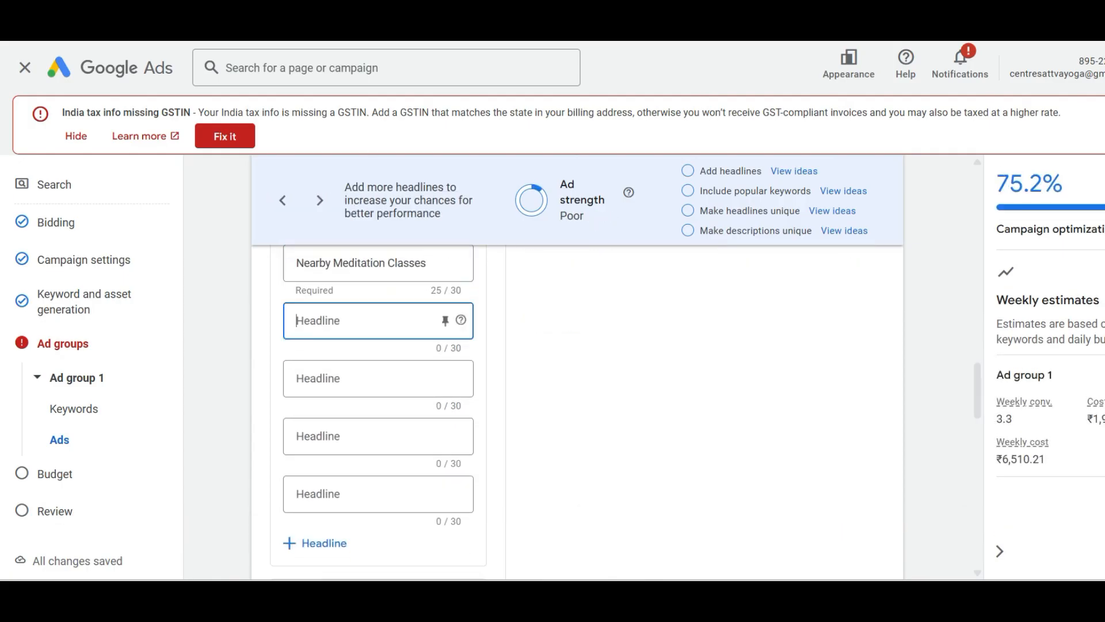
{"action": "type", "text": "Nea"}
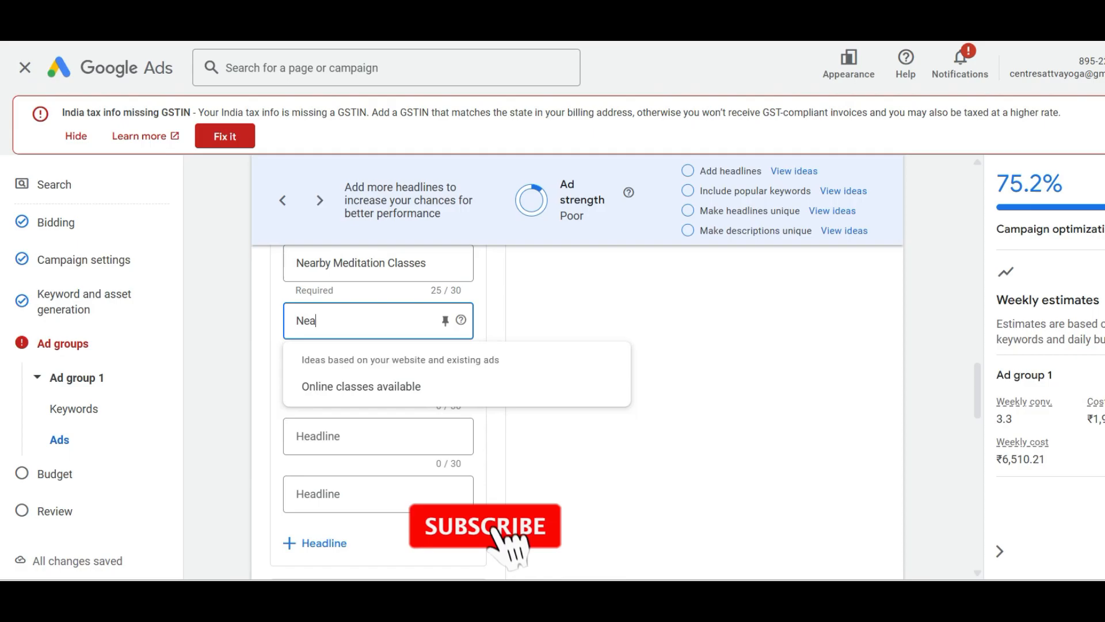
{"action": "type", "text": "r"}
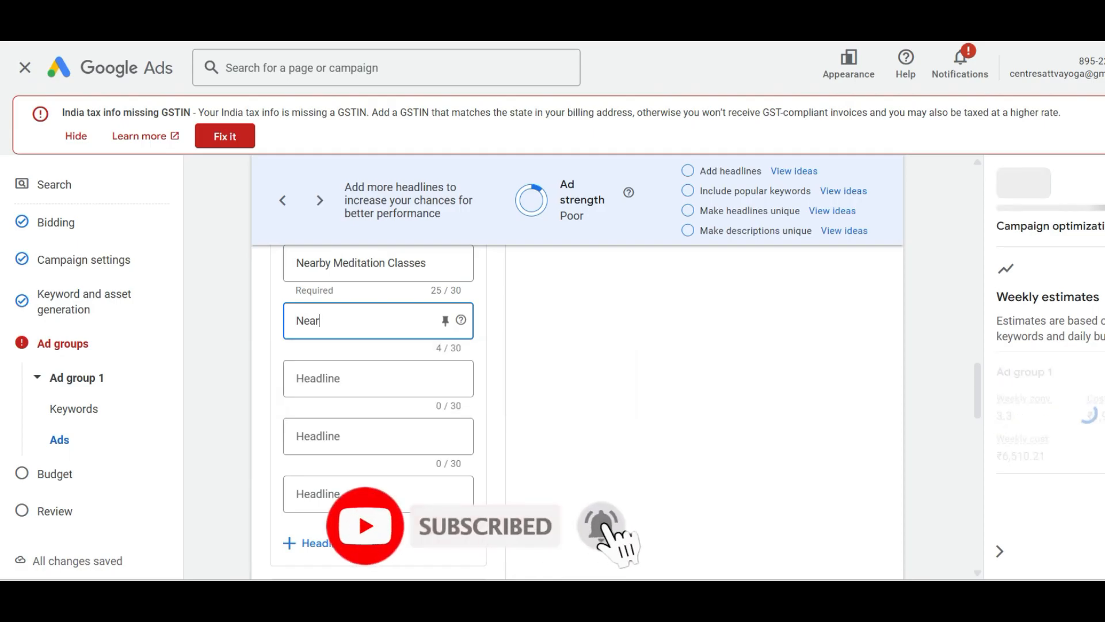
{"action": "type", "text": "by Yoga Centre"}
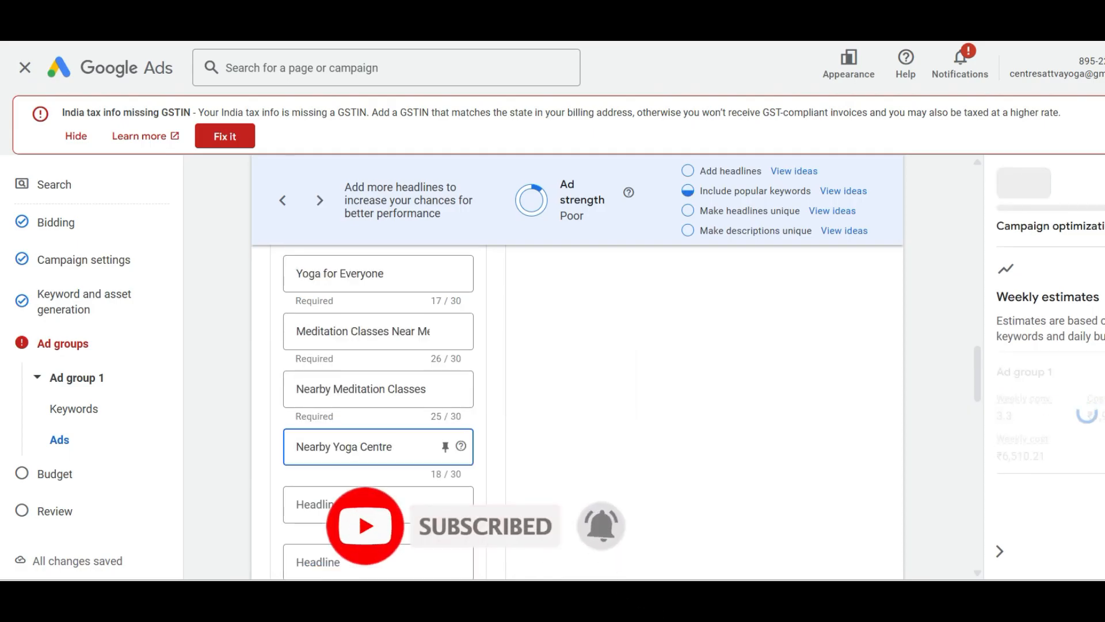
Fill the fifth headline with a phrase about learning yoga for stress management, starting with Learn Yoga for Stress.
{"action": "left_click", "coordinate": [363, 504]}
{"action": "type", "text": "Learn Y"}
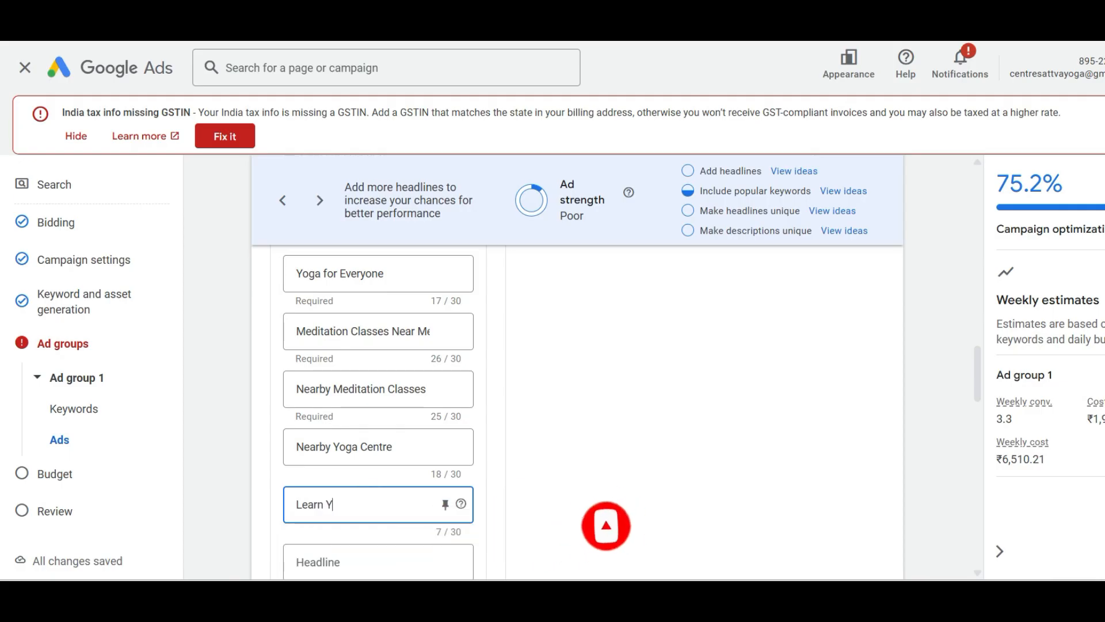
{"action": "type", "text": "oga for Stress"}
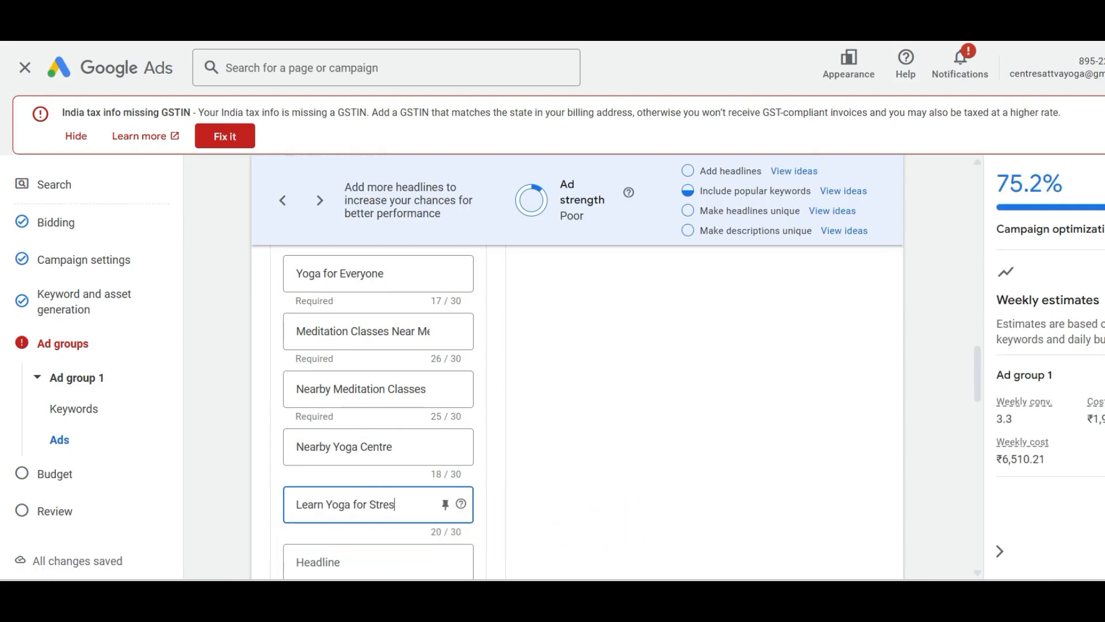
{"action": "type", "text": " Manag"}
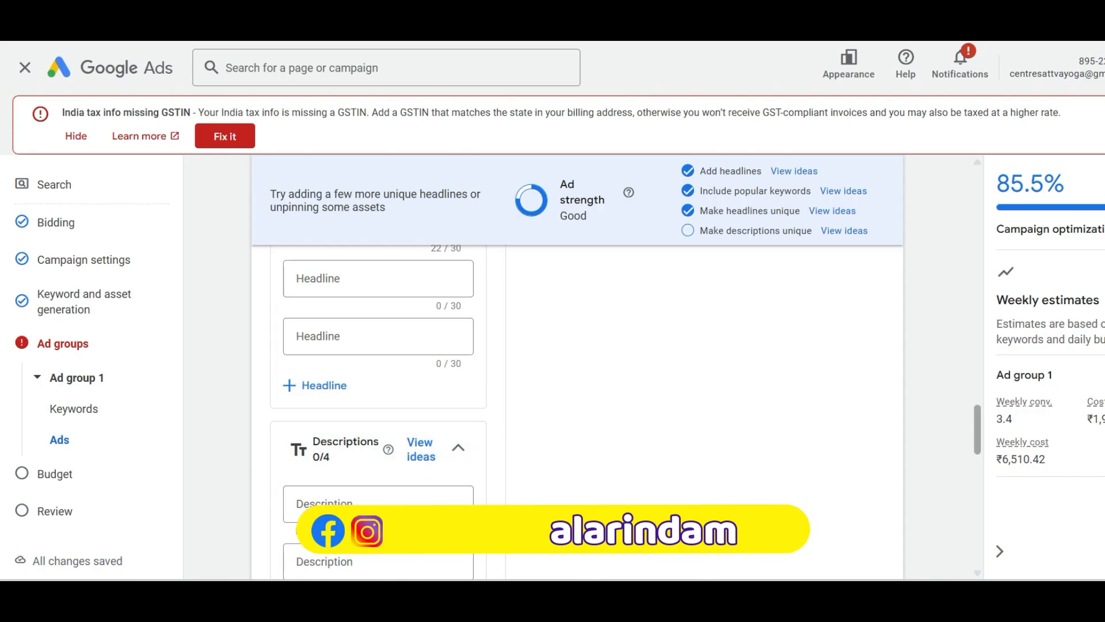
Add the headline 50% Discount on Admission below Certified Yoga Teacher.
{"action": "scroll", "coordinate": [378, 403], "scroll_direction": "down", "scroll_amount": 3}
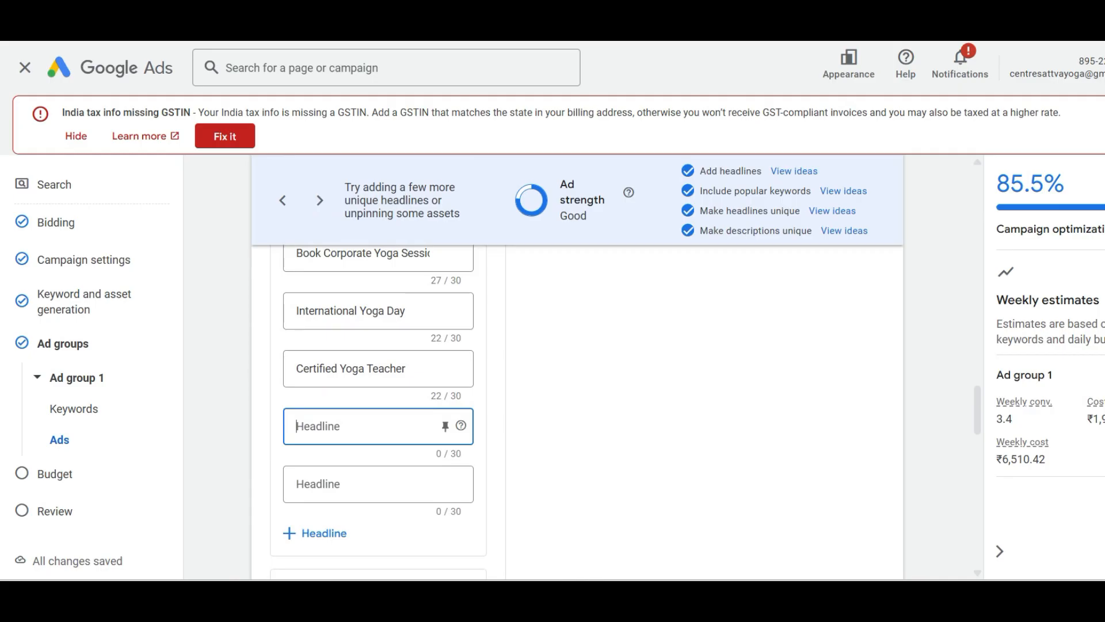
{"action": "type", "text": "50"}
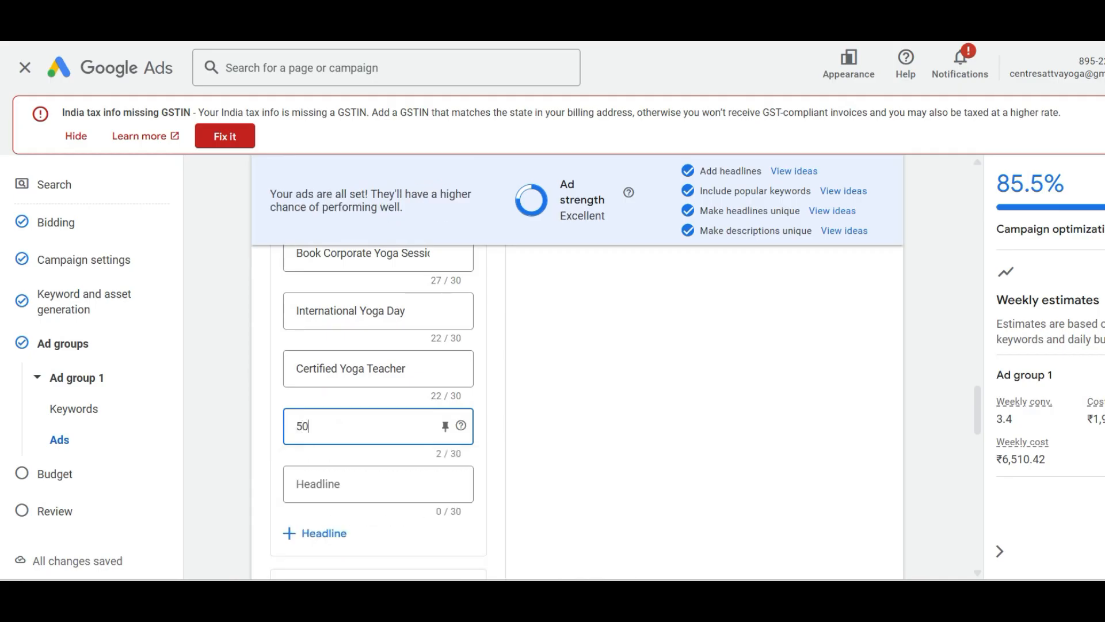
{"action": "type", "text": "%"}
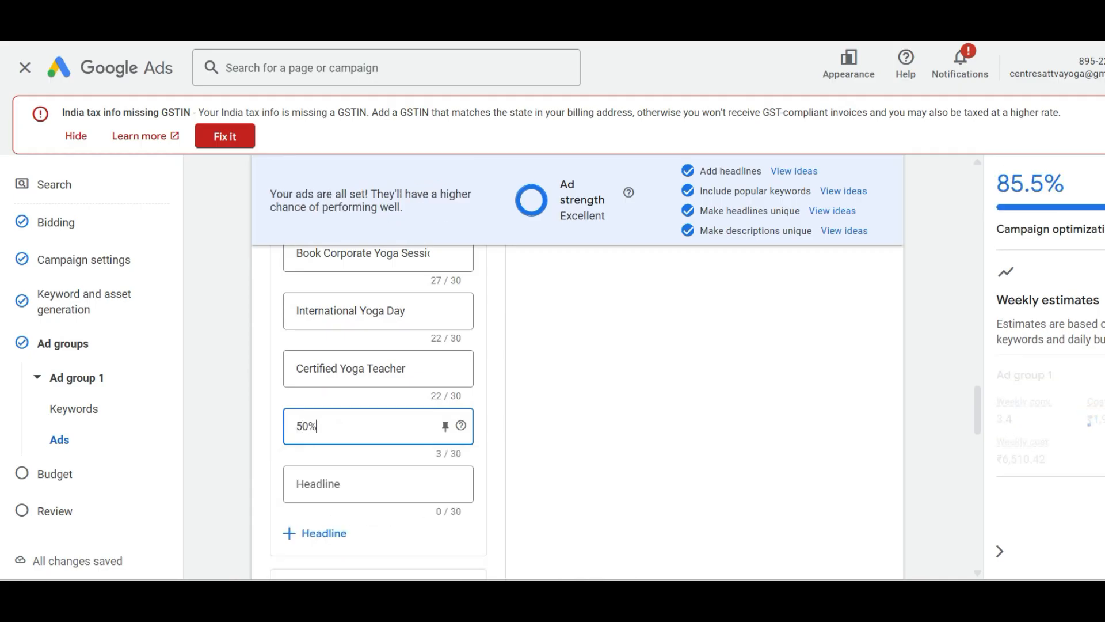
{"action": "type", "text": " Discount"}
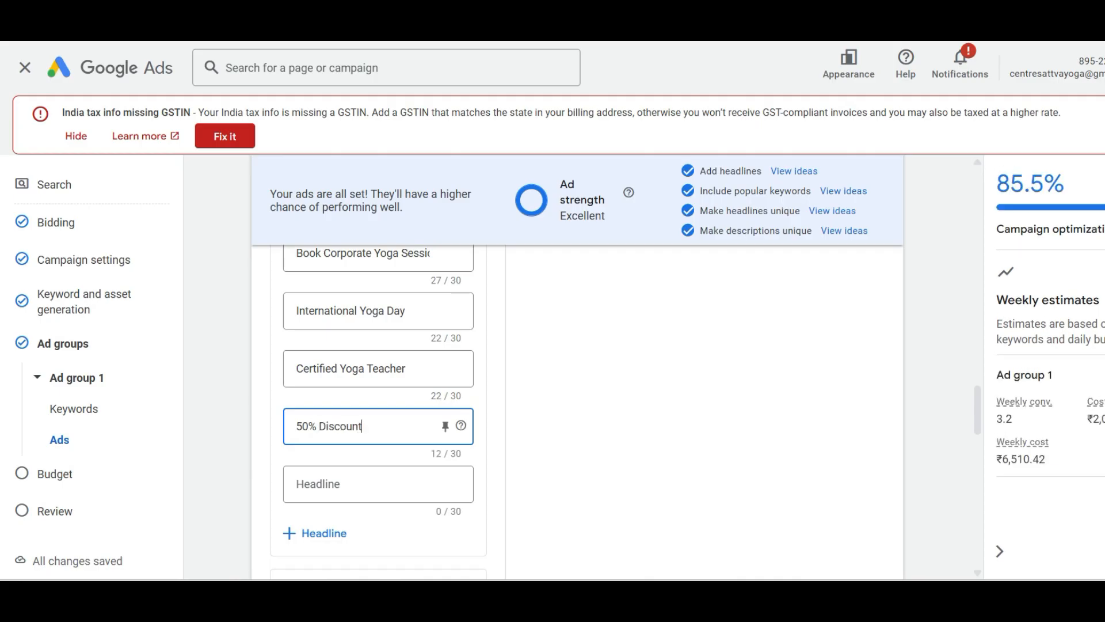
{"action": "type", "text": " on Admission"}
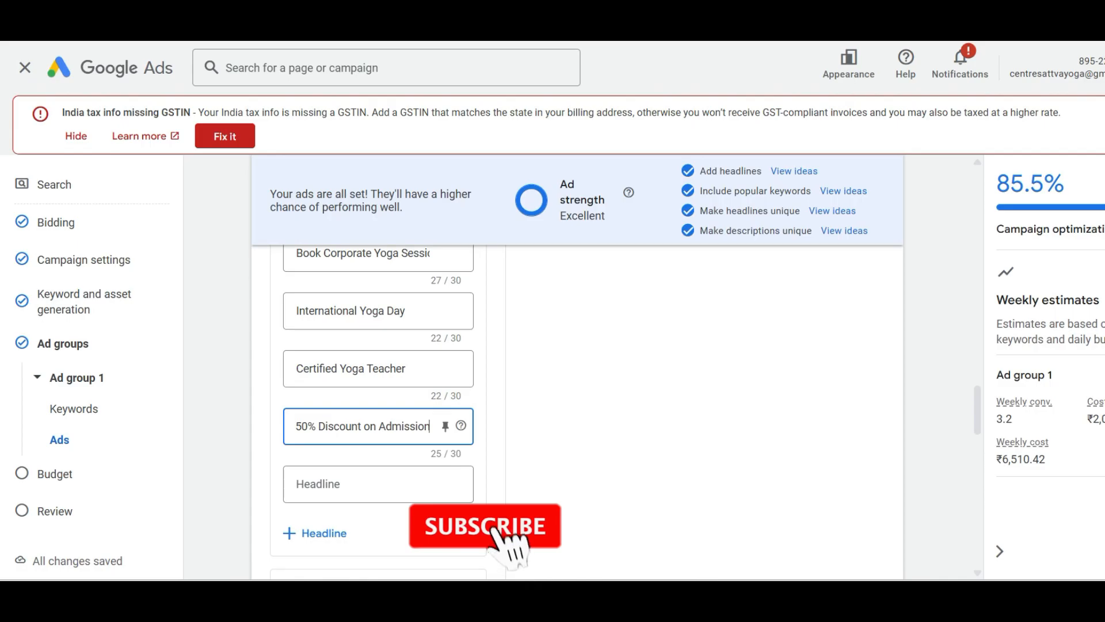
Replace Call Now at the end of the first description with 50% Discount.
{"action": "scroll", "coordinate": [378, 402], "scroll_direction": "down", "scroll_amount": 2}
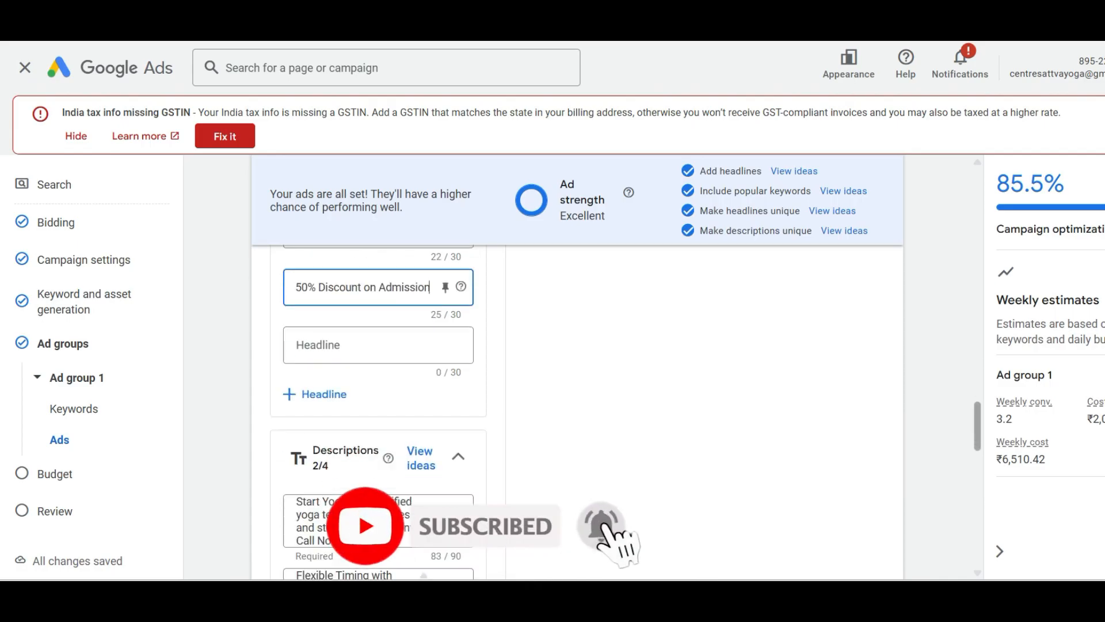
{"action": "scroll", "coordinate": [378, 403], "scroll_direction": "down", "scroll_amount": 3}
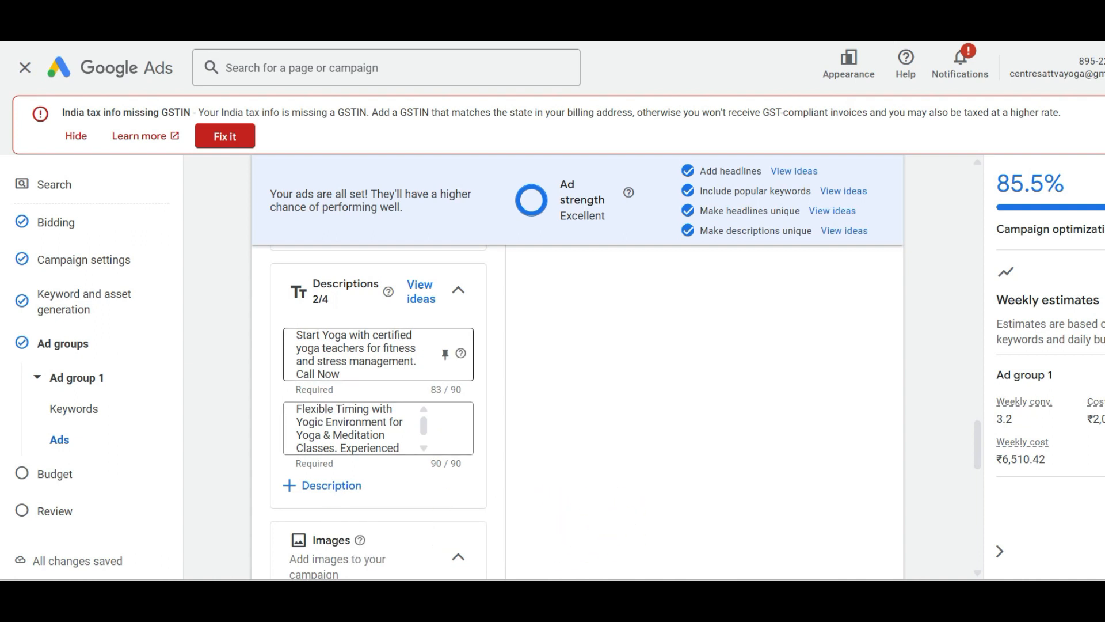
{"action": "left_click_drag", "start_coordinate": [297, 374], "coordinate": [339, 375]}
{"action": "type", "text": "5"}
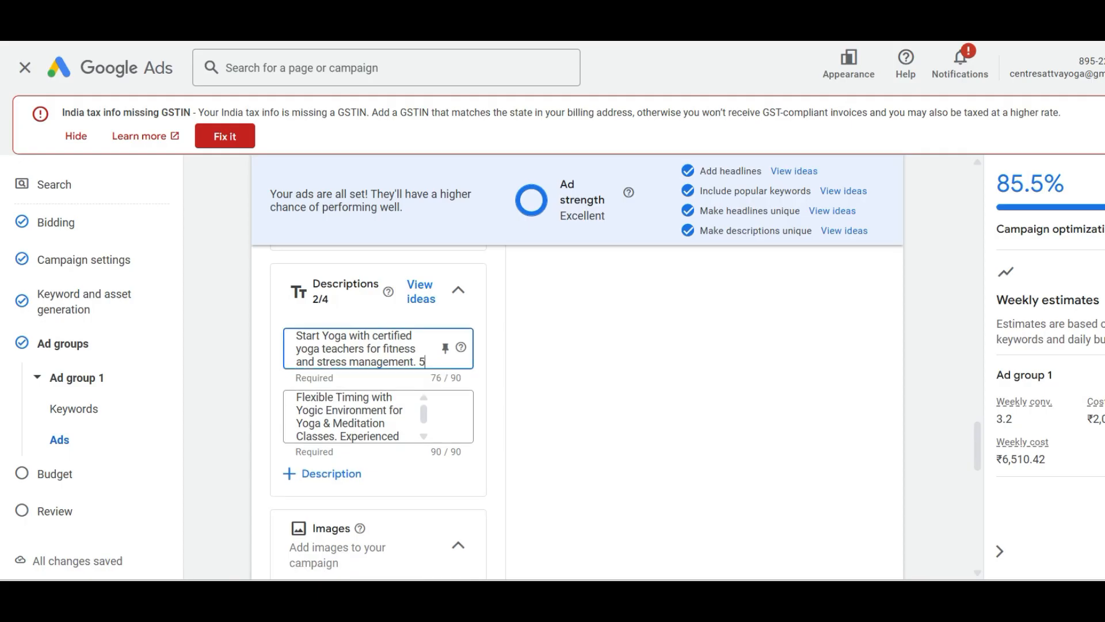
{"action": "type", "text": "0%"}
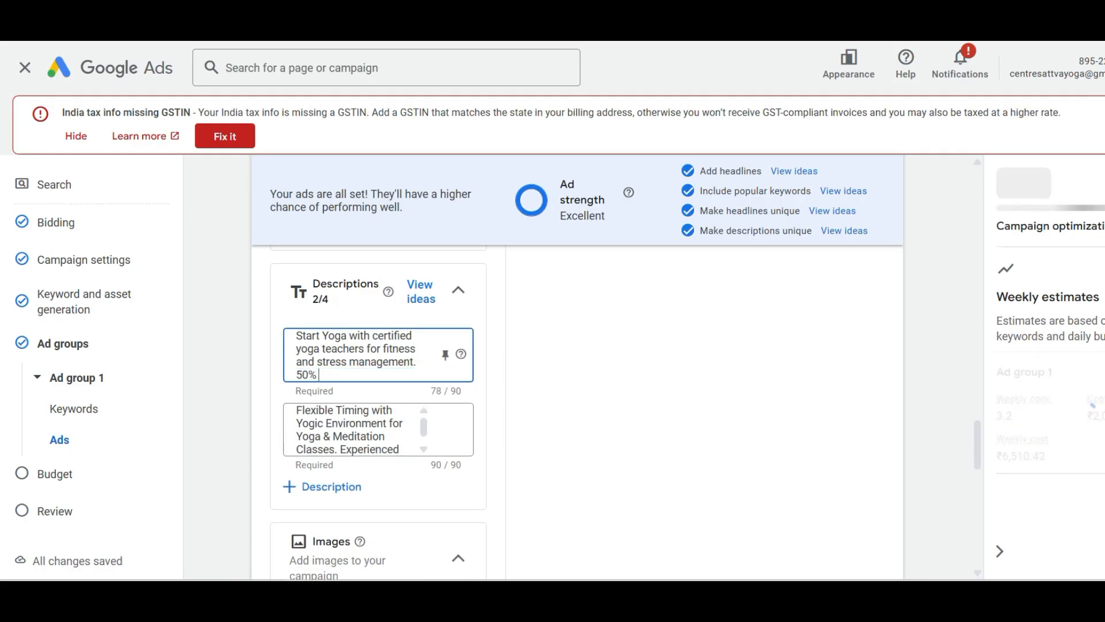
{"action": "type", "text": " Discount"}
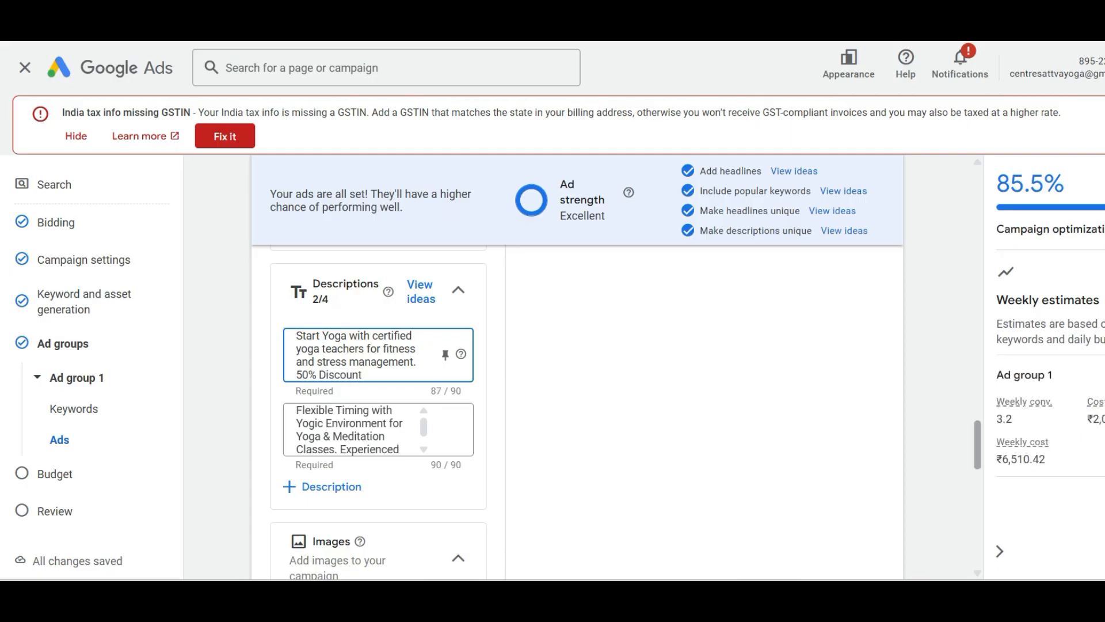
Choose Sattva Logo.png from the recent assets as the campaign image and close the image selection.
{"action": "scroll", "coordinate": [378, 403], "scroll_direction": "up", "scroll_amount": 10}
{"action": "scroll", "coordinate": [378, 403], "scroll_direction": "down", "scroll_amount": 3}
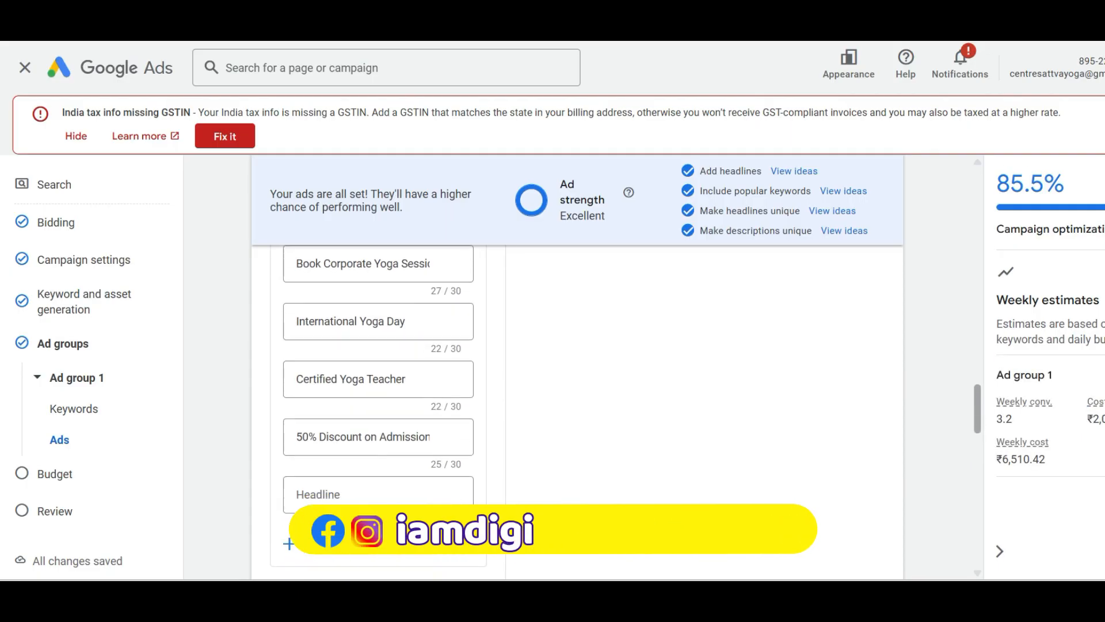
{"action": "scroll", "coordinate": [378, 403], "scroll_direction": "down", "scroll_amount": 10}
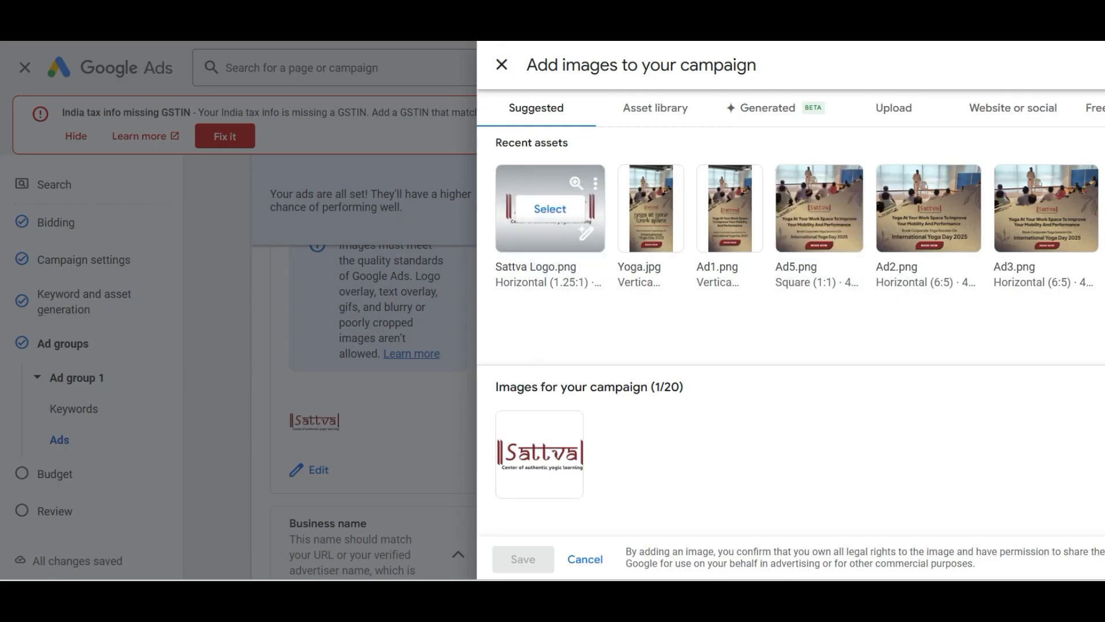
{"action": "left_click", "coordinate": [549, 209]}
{"action": "key", "text": "Escape"}
Add Sattva Logo.png from the asset library as the business logo with the 1:1 crop and save it.
{"action": "scroll", "coordinate": [577, 369], "scroll_direction": "down", "scroll_amount": 5}
{"action": "left_click_drag", "start_coordinate": [977, 520], "coordinate": [977, 522]}
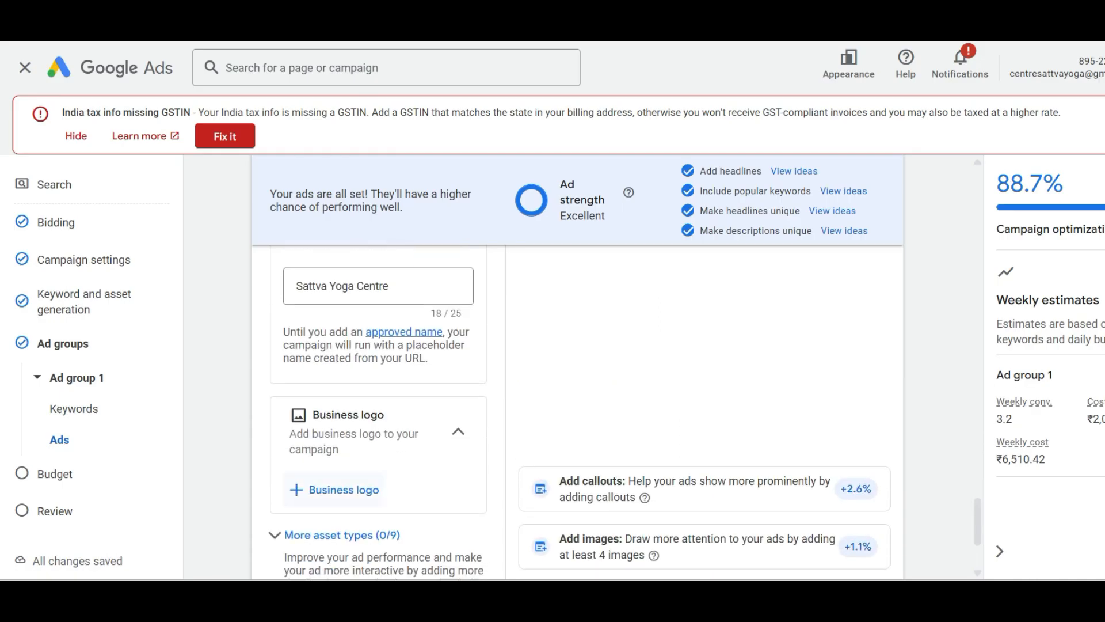
{"action": "left_click", "coordinate": [334, 489]}
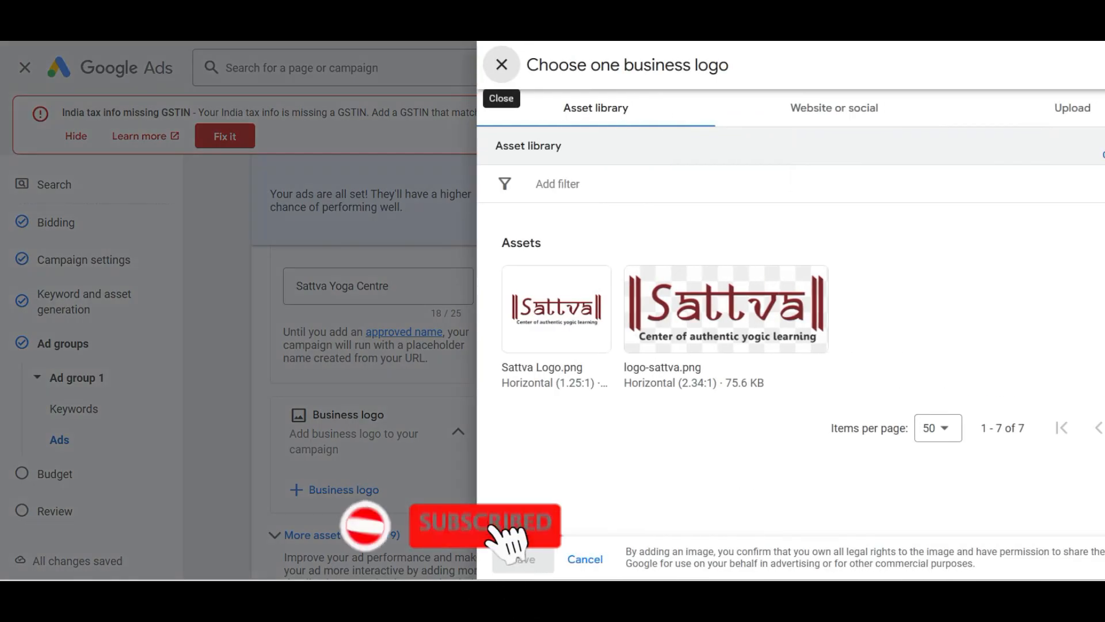
{"action": "left_click", "coordinate": [556, 311]}
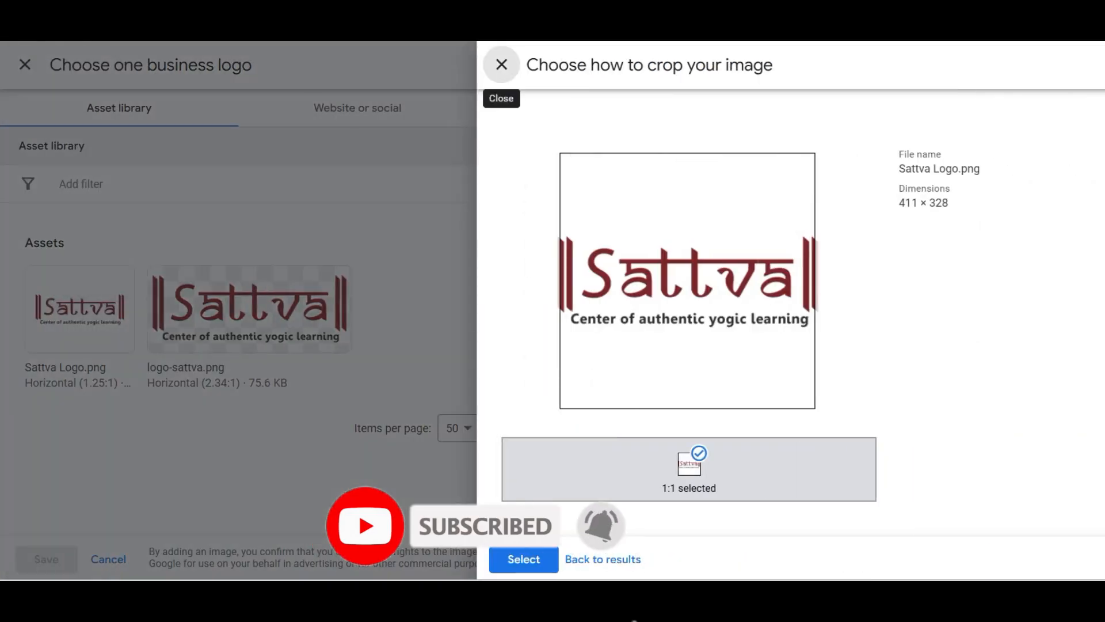
{"action": "left_click", "coordinate": [523, 559]}
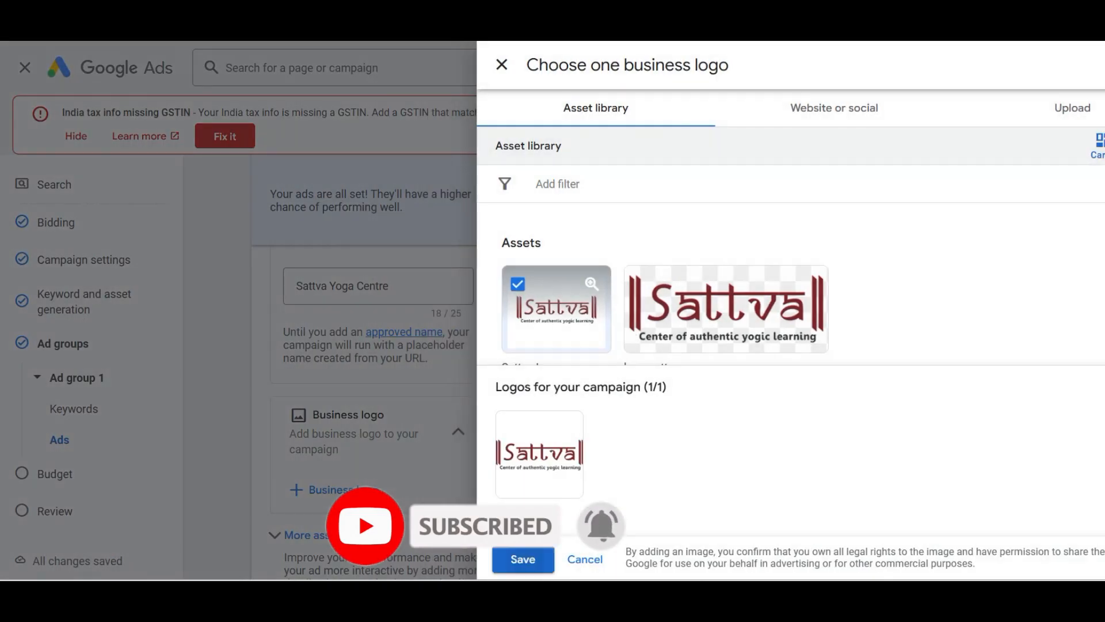
{"action": "left_click", "coordinate": [520, 557]}
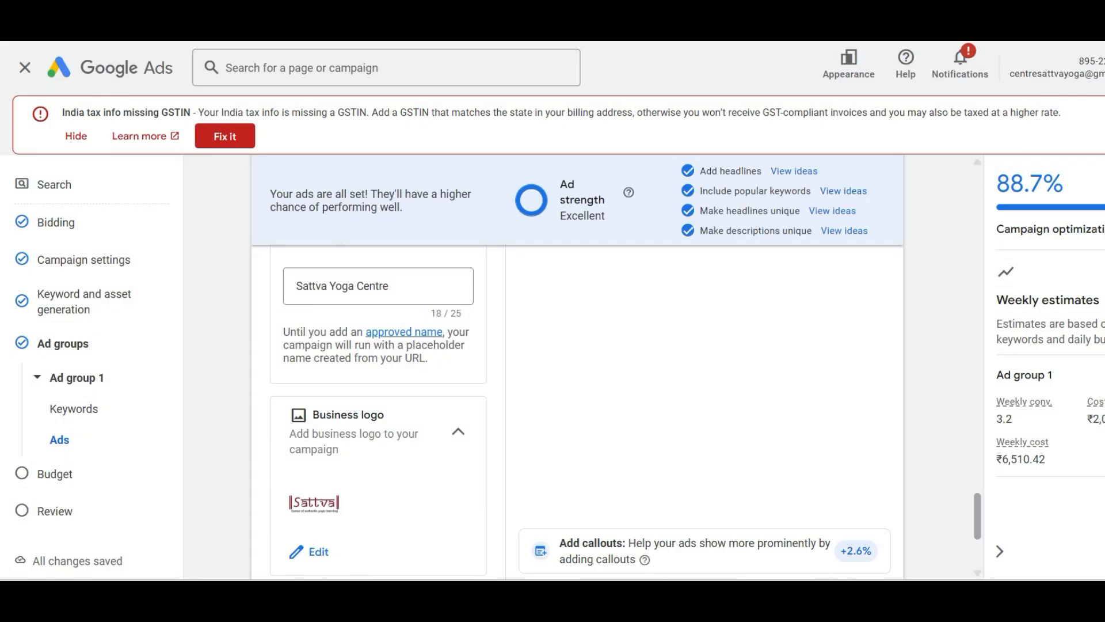
Show the additional asset types and apply the second existing phone number as the campaign's call asset.
{"action": "scroll", "coordinate": [576, 403], "scroll_direction": "down", "scroll_amount": 4}
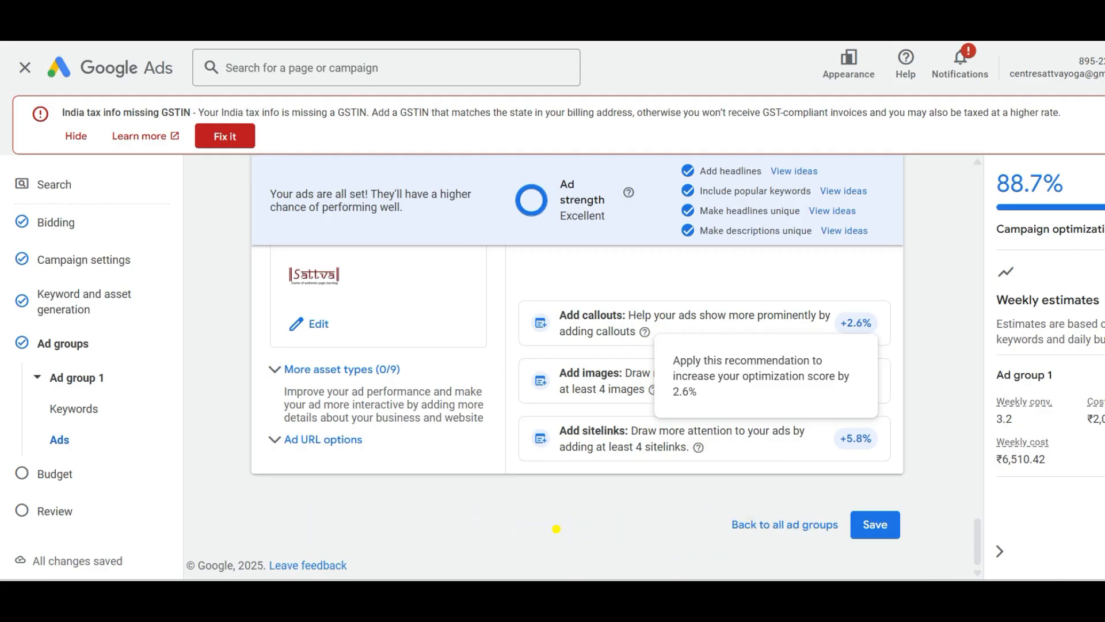
{"action": "left_click", "coordinate": [342, 370]}
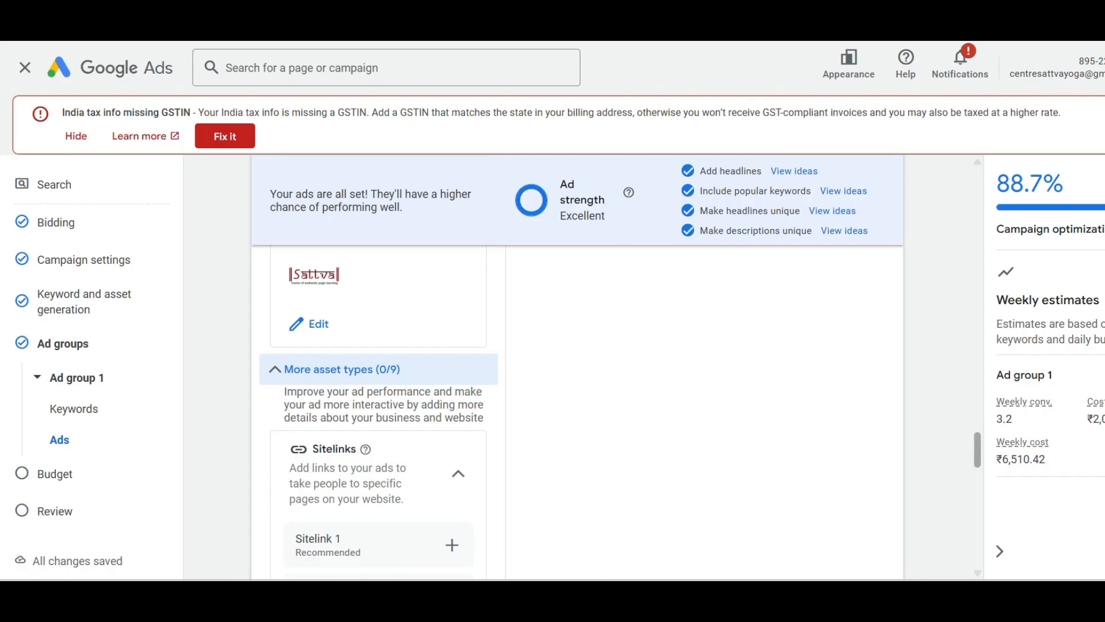
{"action": "scroll", "coordinate": [378, 413], "scroll_direction": "down", "scroll_amount": 5}
{"action": "scroll", "coordinate": [378, 412], "scroll_direction": "up", "scroll_amount": 2}
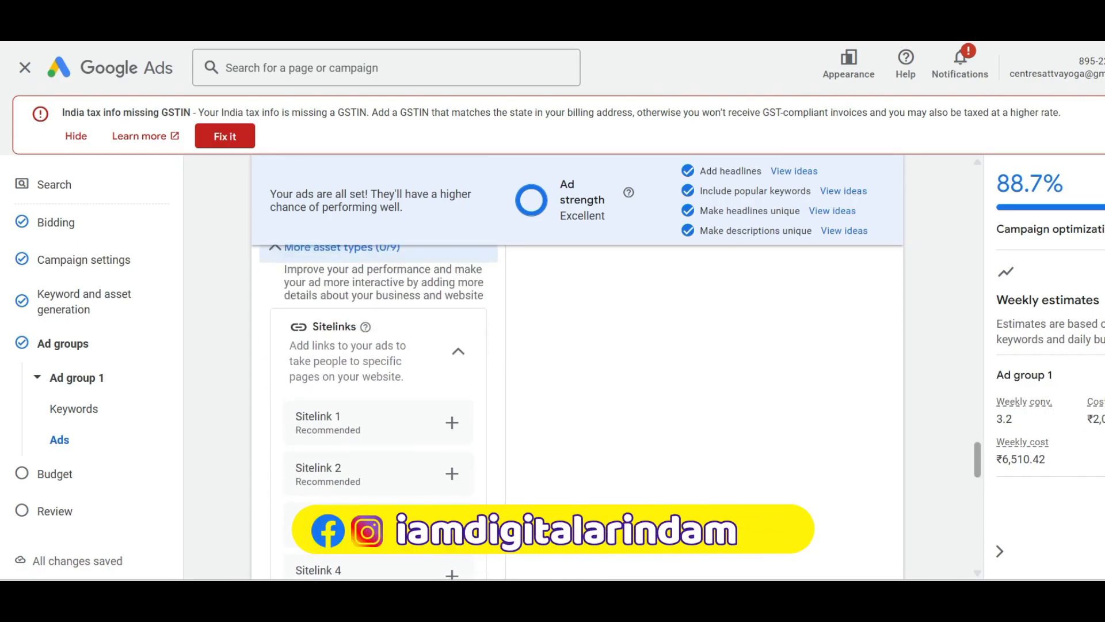
{"action": "scroll", "coordinate": [378, 412], "scroll_direction": "down", "scroll_amount": 5}
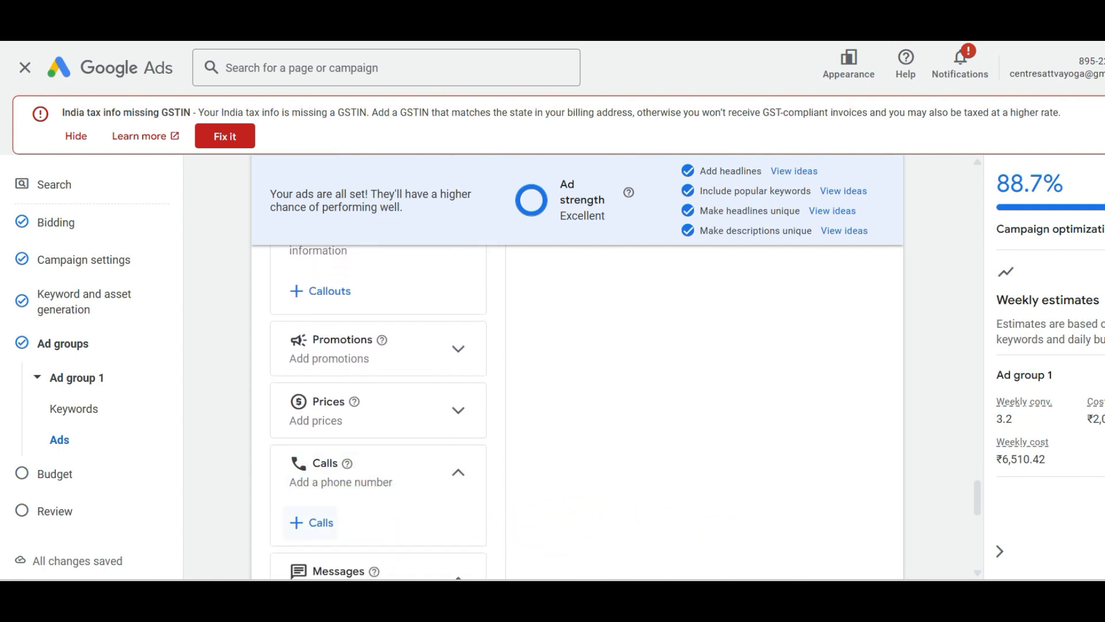
{"action": "left_click", "coordinate": [311, 522]}
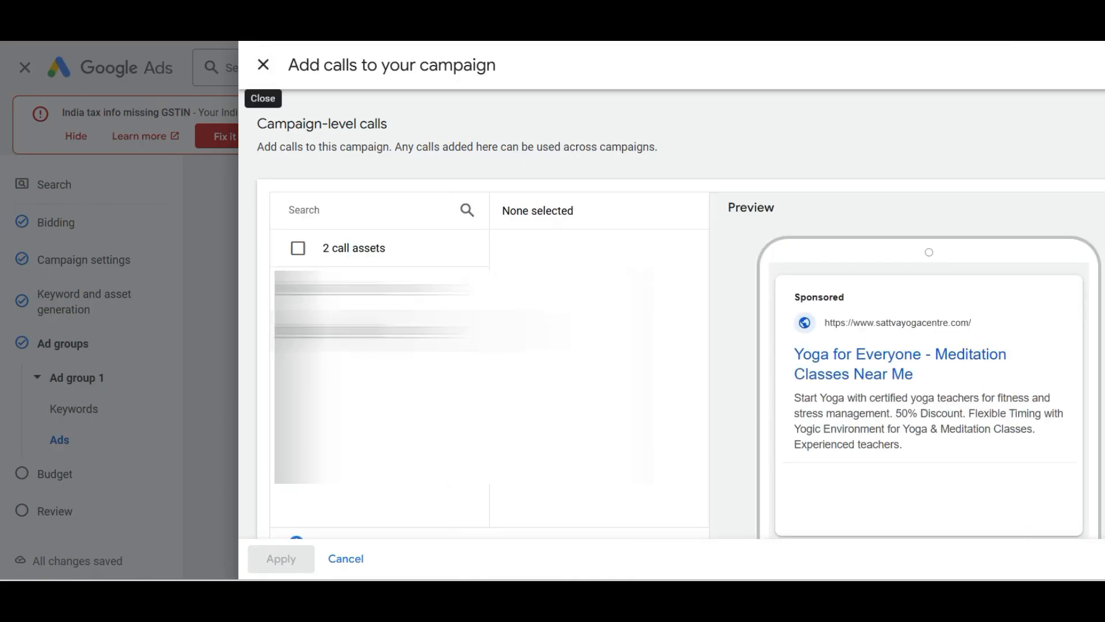
{"action": "left_click", "coordinate": [298, 330]}
{"action": "left_click", "coordinate": [281, 559]}
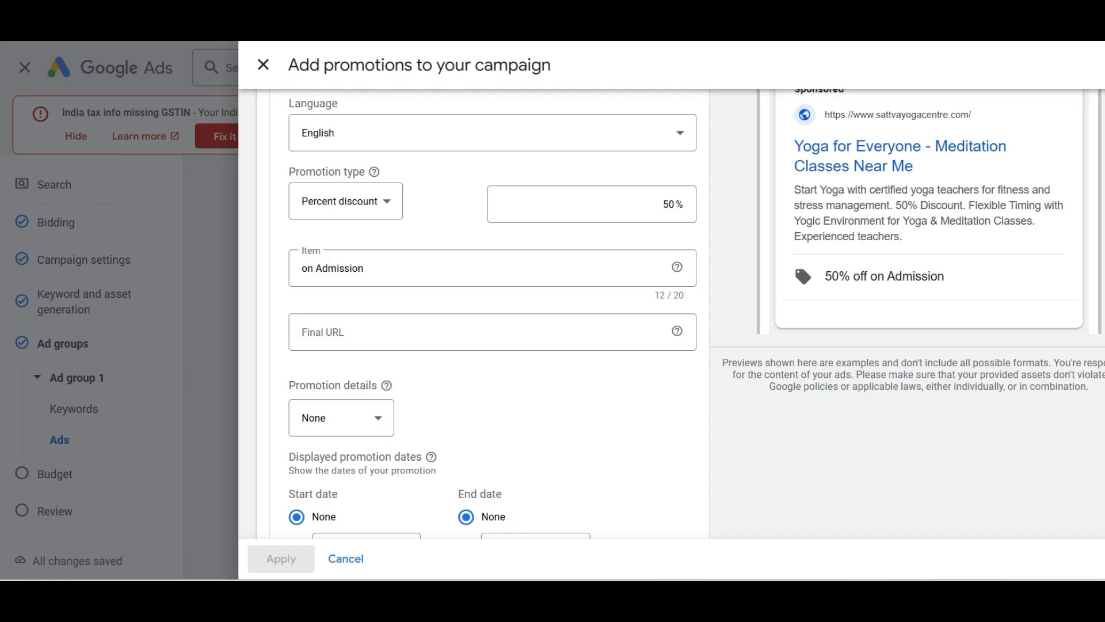
Set the 50% admission promotion's displayed dates to Jun 4, 2025 through Jun 20, 2025, then save and apply it to the campaign.
{"action": "scroll", "coordinate": [688, 308], "scroll_direction": "down", "scroll_amount": 3}
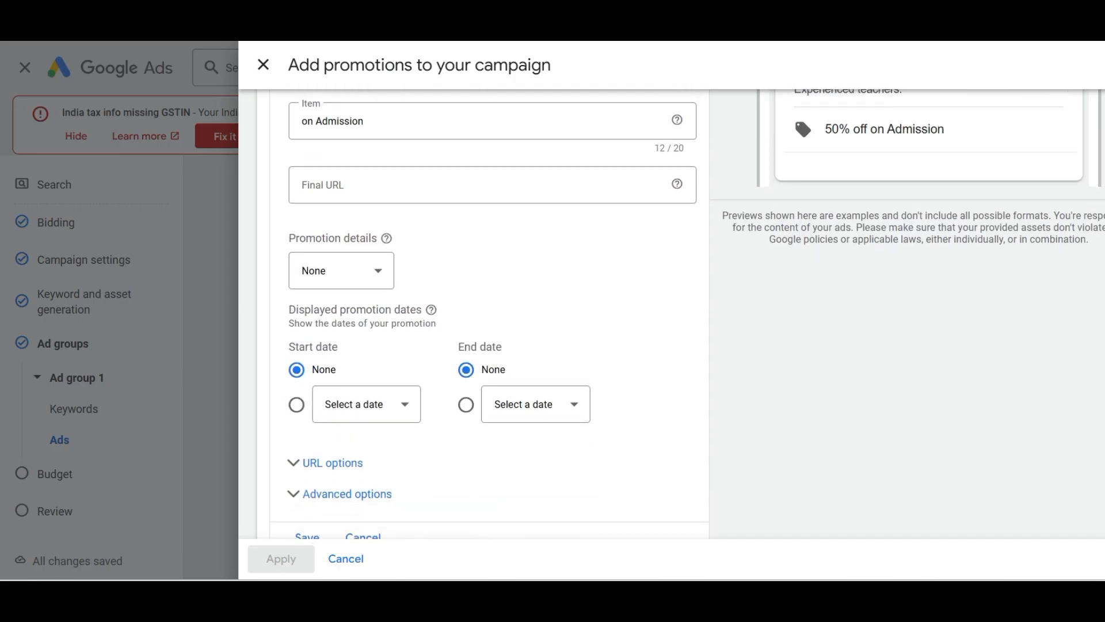
{"action": "left_click", "coordinate": [296, 405]}
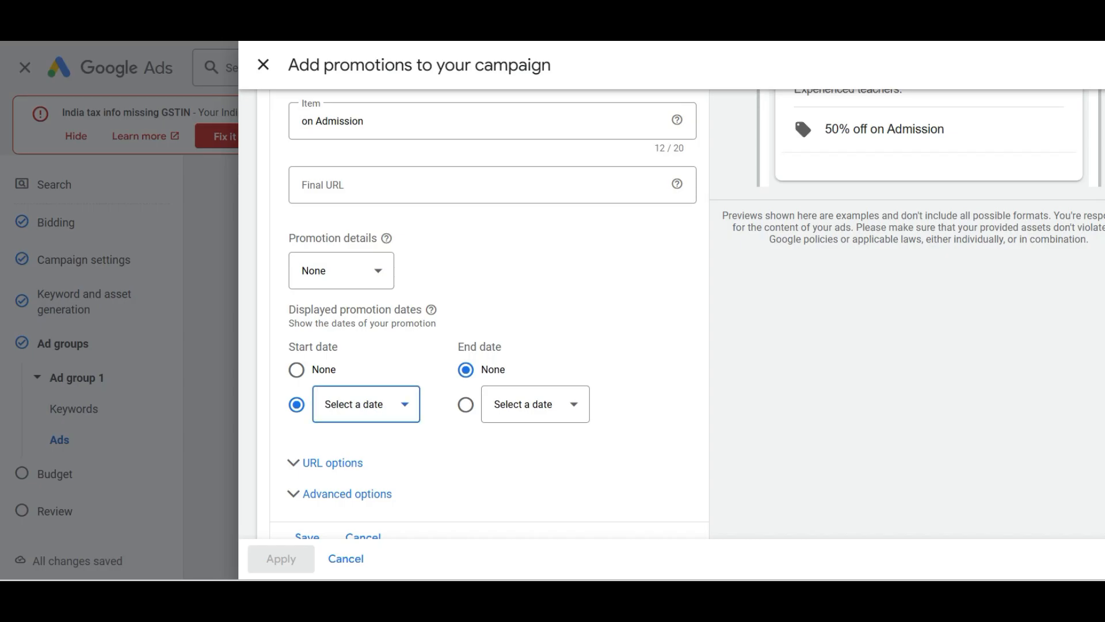
{"action": "left_click", "coordinate": [366, 404]}
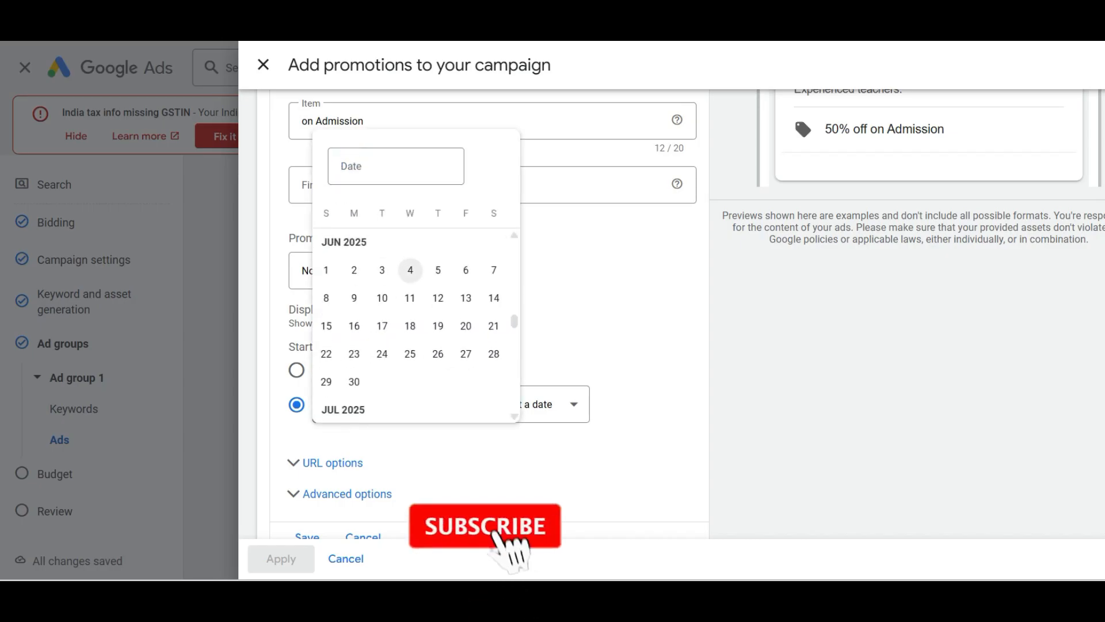
{"action": "left_click", "coordinate": [409, 270]}
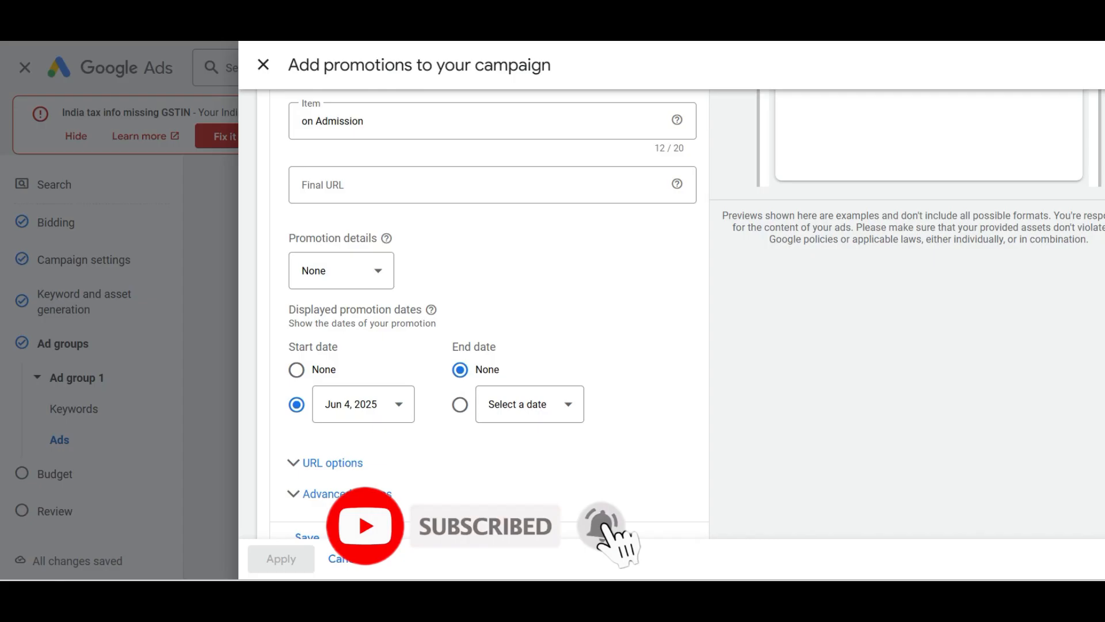
{"action": "left_click", "coordinate": [460, 405]}
{"action": "left_click", "coordinate": [530, 404]}
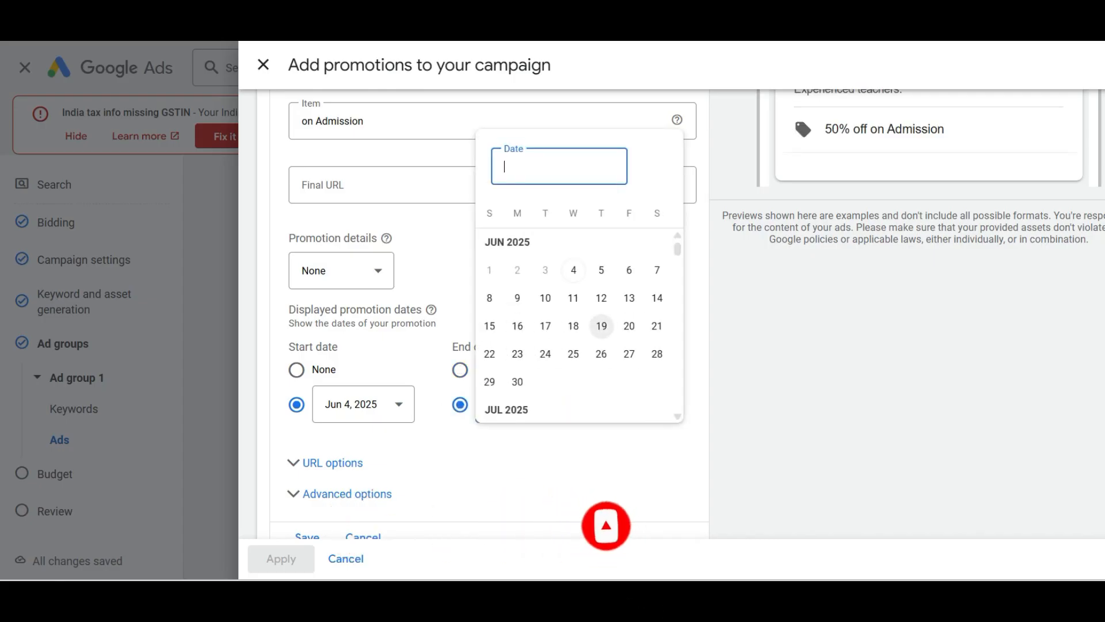
{"action": "left_click", "coordinate": [629, 326]}
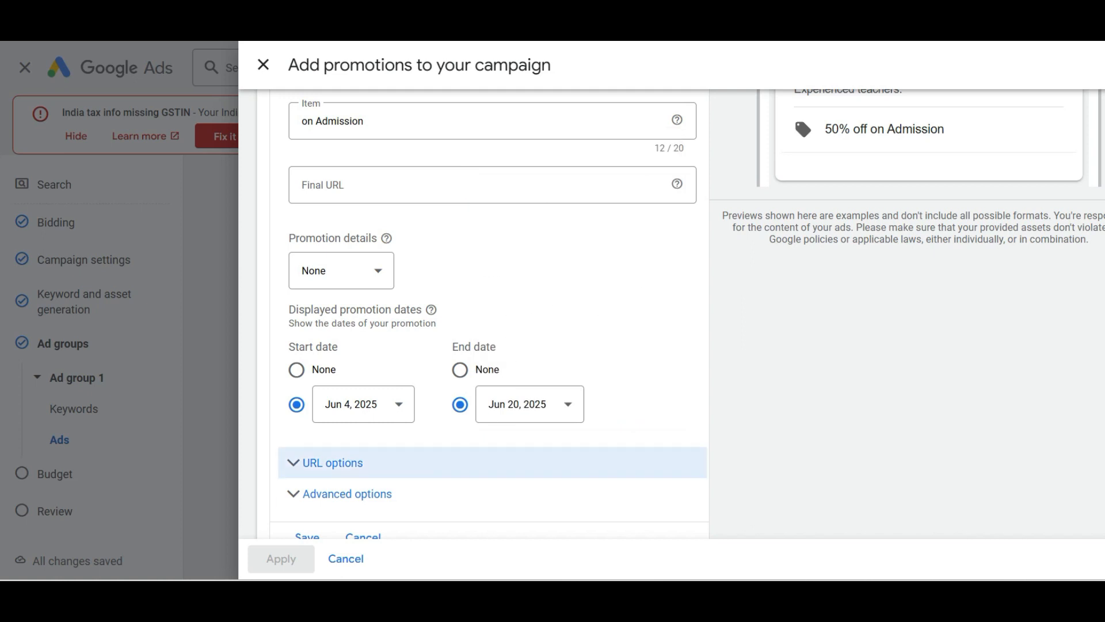
{"action": "scroll", "coordinate": [307, 497], "scroll_direction": "down", "scroll_amount": 1}
{"action": "left_click", "coordinate": [306, 498]}
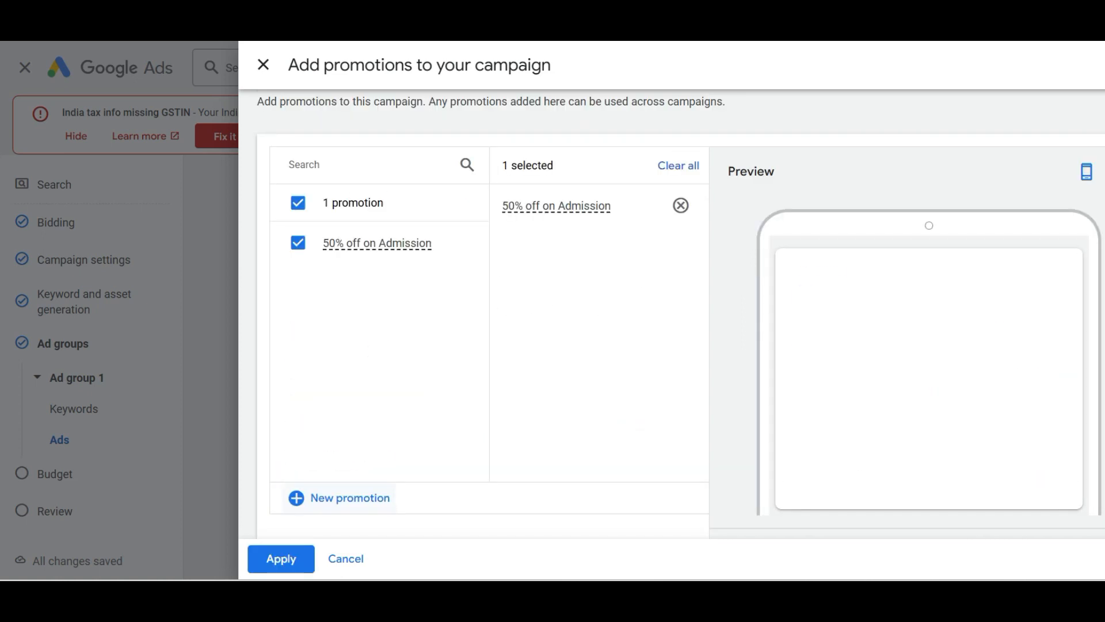
{"action": "left_click", "coordinate": [281, 559]}
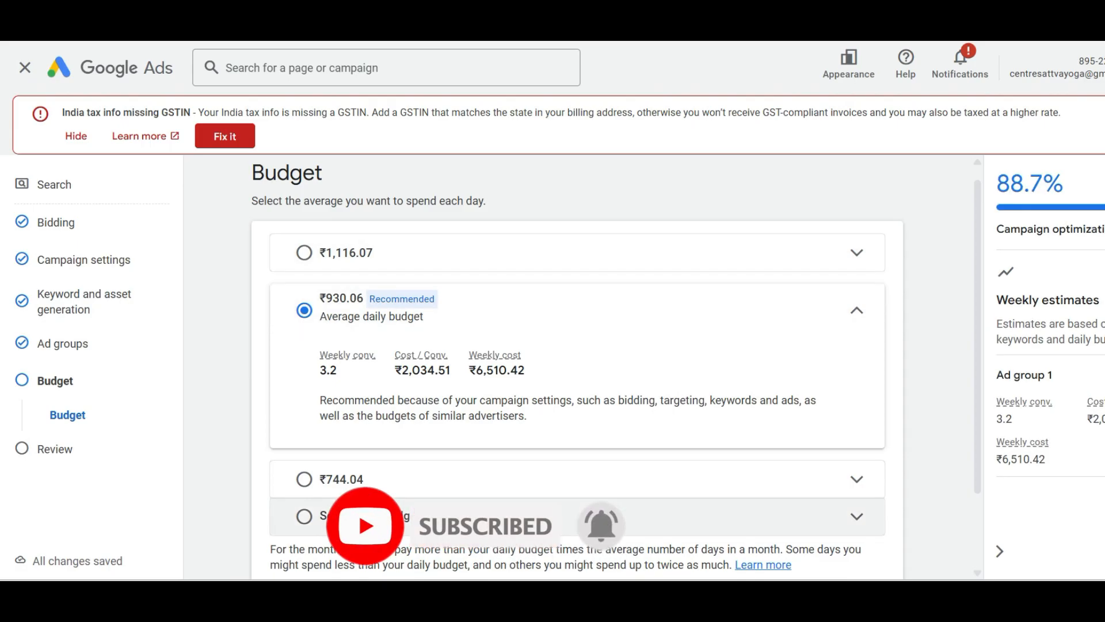
Set a custom average daily budget of ₹90.06 for the campaign and continue to the review.
{"action": "left_click", "coordinate": [304, 516]}
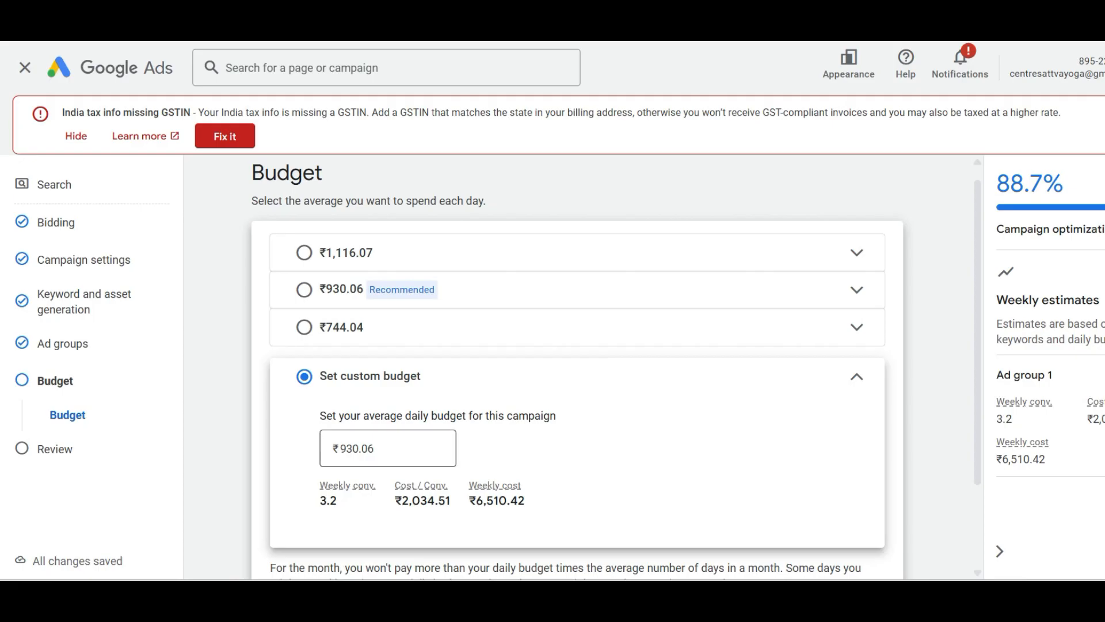
{"action": "left_click", "coordinate": [352, 448]}
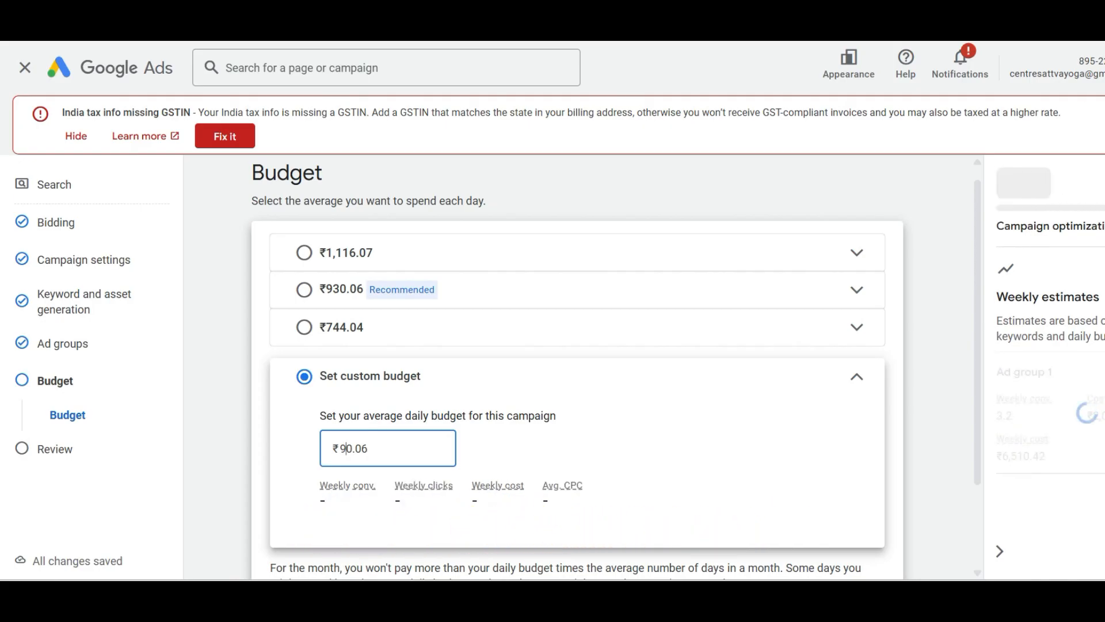
{"action": "left_click", "coordinate": [662, 448]}
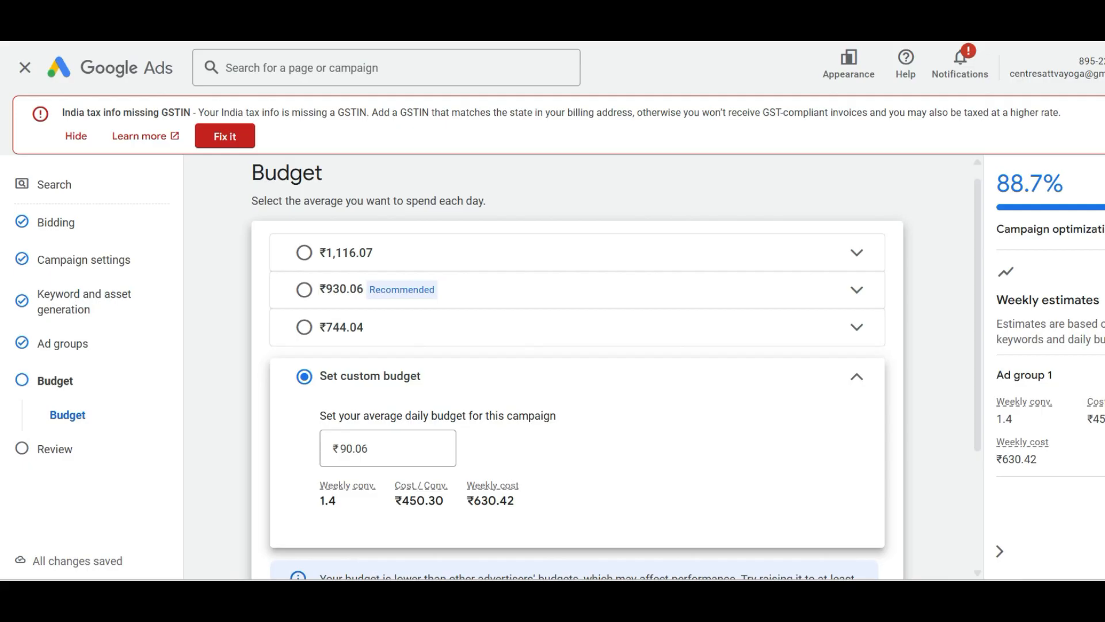
{"action": "scroll", "coordinate": [575, 369], "scroll_direction": "down", "scroll_amount": 3}
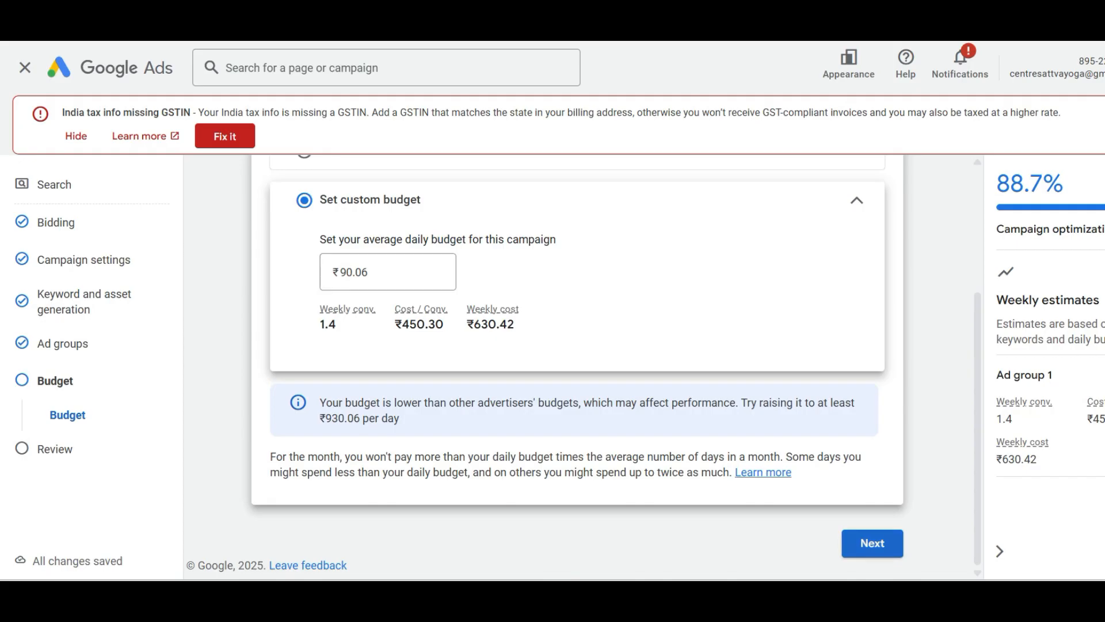
{"action": "left_click", "coordinate": [872, 543]}
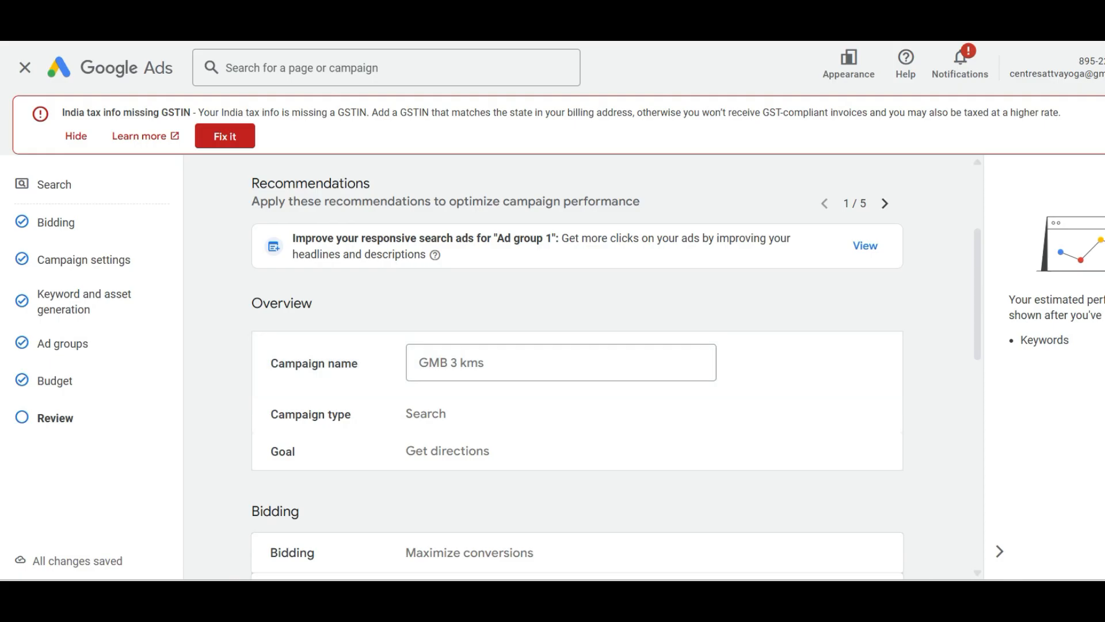
Review the GMB 3 kms campaign's bidding, settings and ad group summary, and publish the campaign.
{"action": "scroll", "coordinate": [575, 369], "scroll_direction": "down", "scroll_amount": 3}
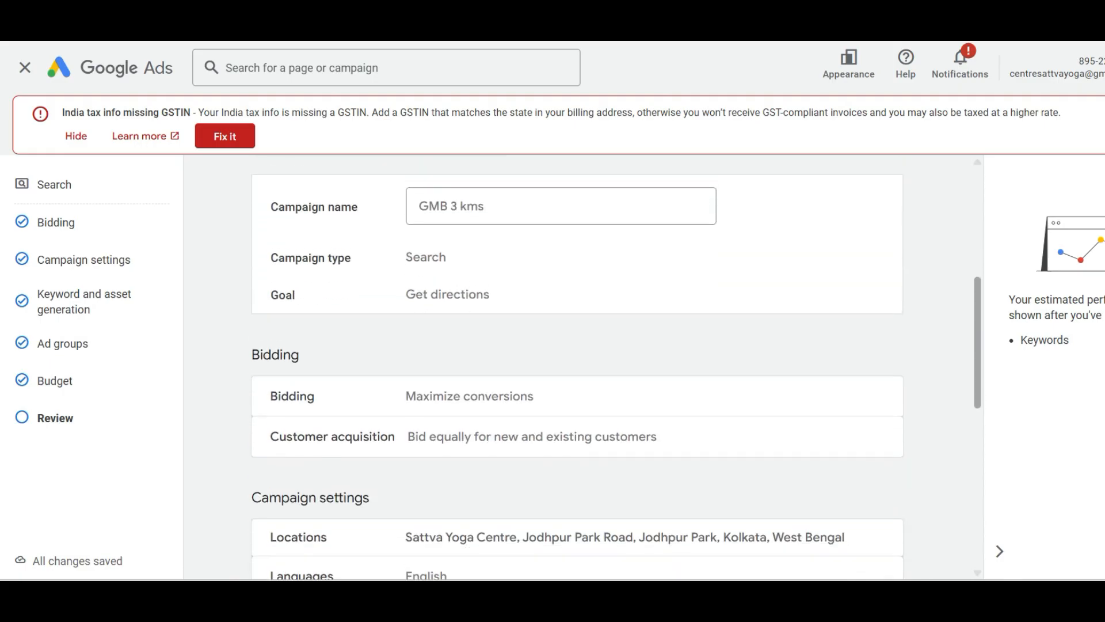
{"action": "scroll", "coordinate": [575, 368], "scroll_direction": "down", "scroll_amount": 2}
{"action": "scroll", "coordinate": [576, 369], "scroll_direction": "down", "scroll_amount": 4}
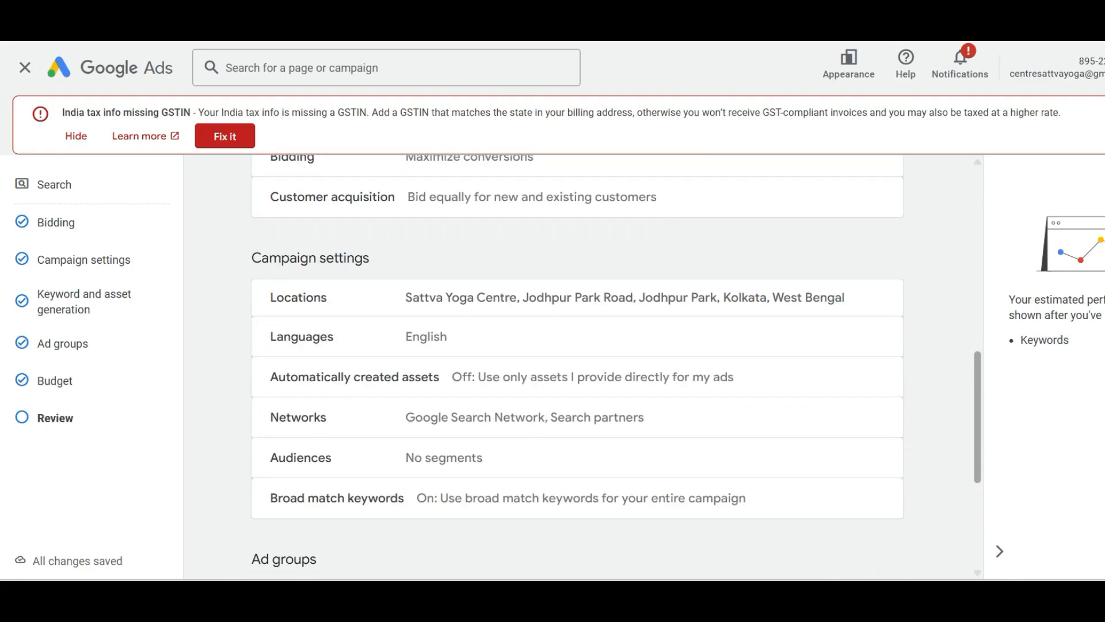
{"action": "scroll", "coordinate": [576, 368], "scroll_direction": "down", "scroll_amount": 3}
{"action": "left_click", "coordinate": [839, 512]}
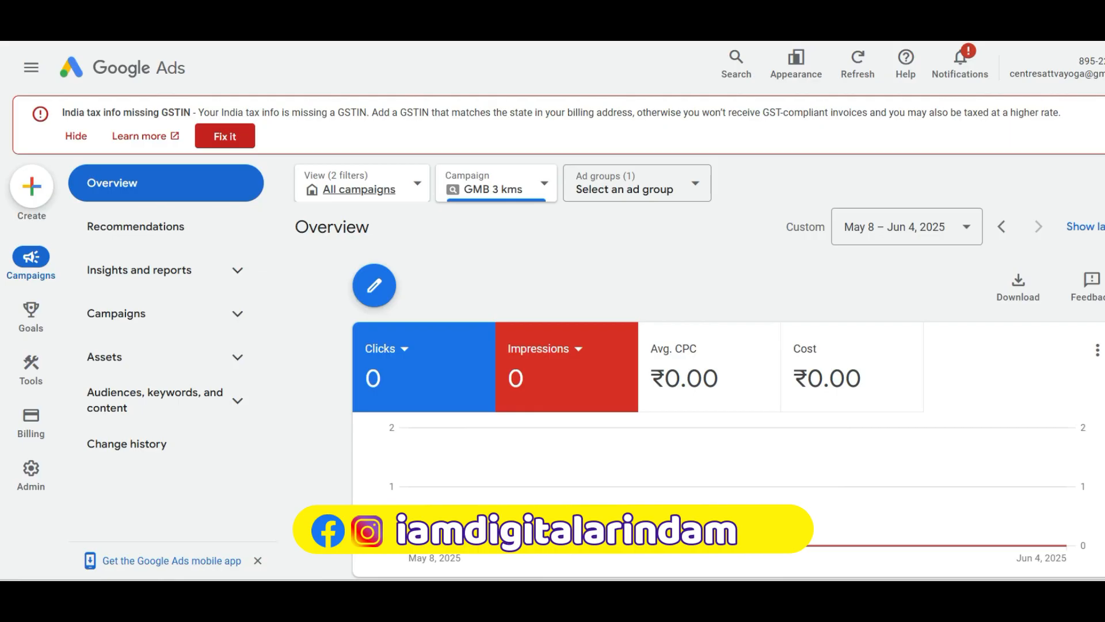
Examine the published campaign's overview, including its diagnostics, keyword summary, targeted location map and ad preview.
{"action": "scroll", "coordinate": [725, 391], "scroll_direction": "down", "scroll_amount": 6}
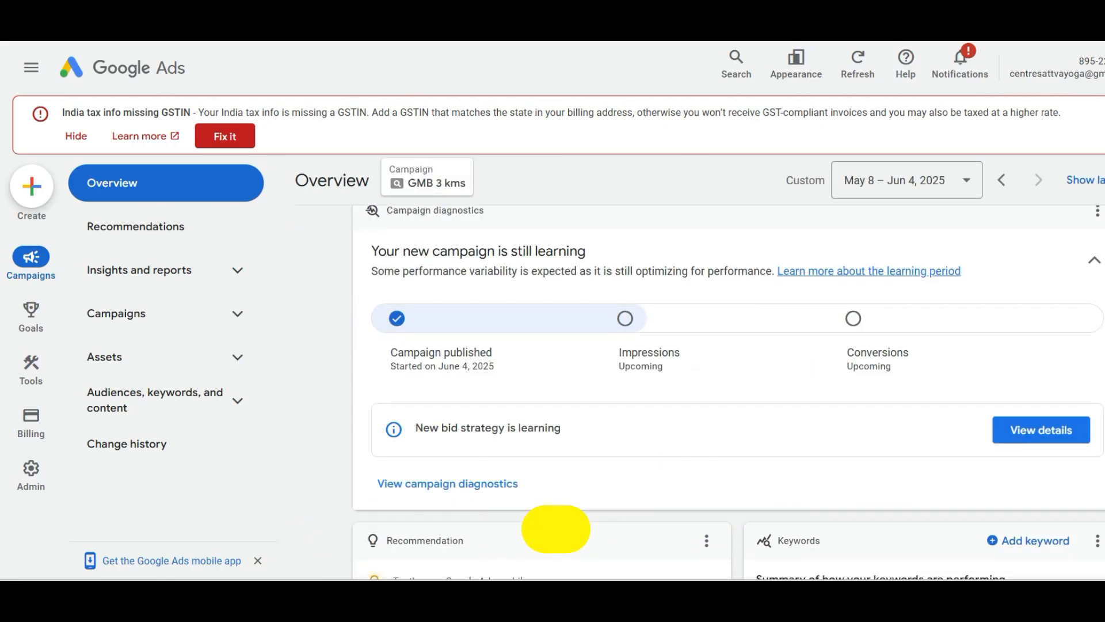
{"action": "scroll", "coordinate": [730, 392], "scroll_direction": "down", "scroll_amount": 1}
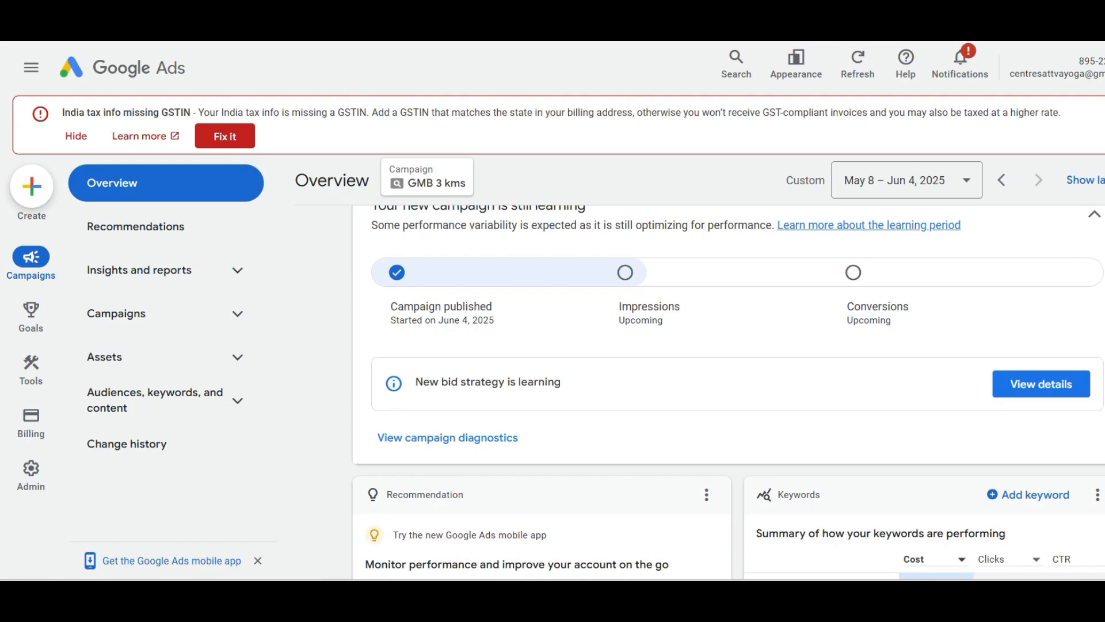
{"action": "scroll", "coordinate": [729, 388], "scroll_direction": "down", "scroll_amount": 3}
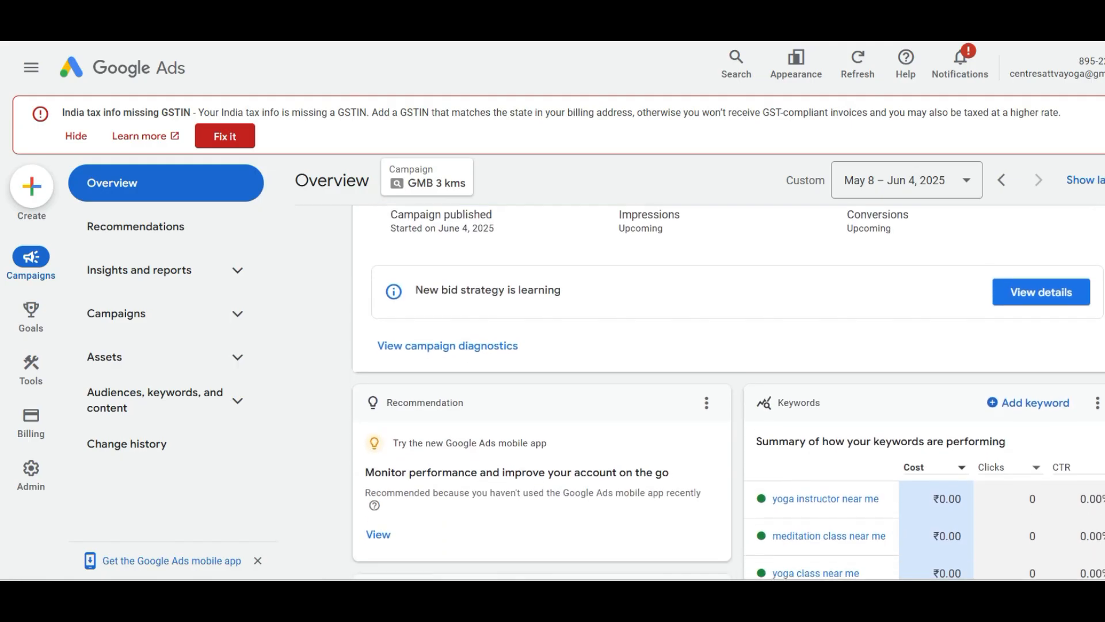
{"action": "scroll", "coordinate": [729, 389], "scroll_direction": "down", "scroll_amount": 1}
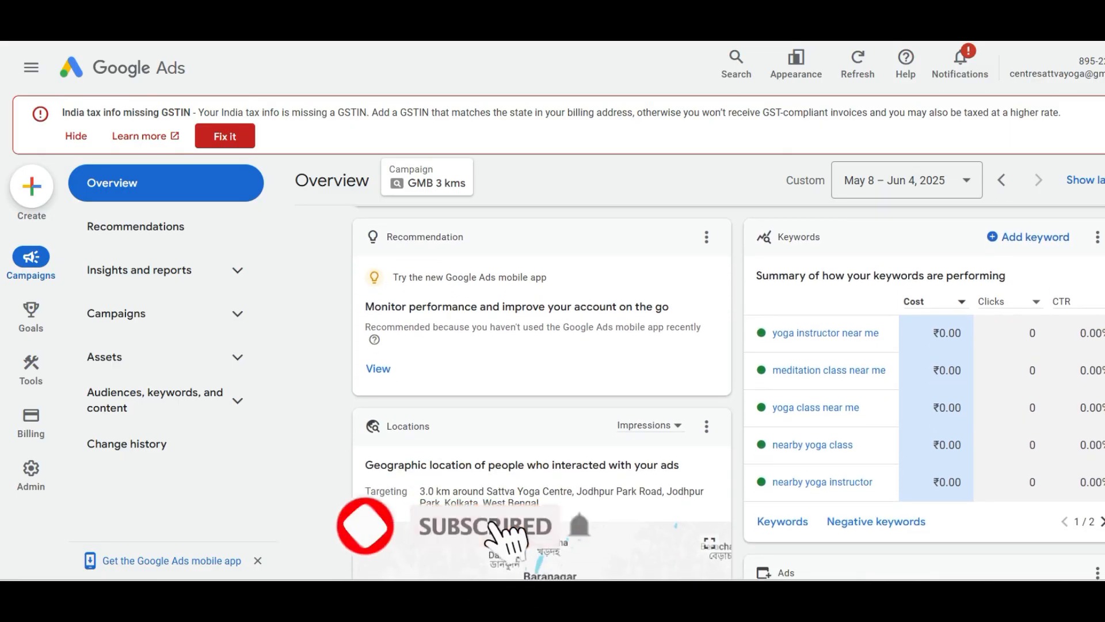
{"action": "scroll", "coordinate": [729, 388], "scroll_direction": "down", "scroll_amount": 3}
{"action": "scroll", "coordinate": [730, 388], "scroll_direction": "down", "scroll_amount": 1}
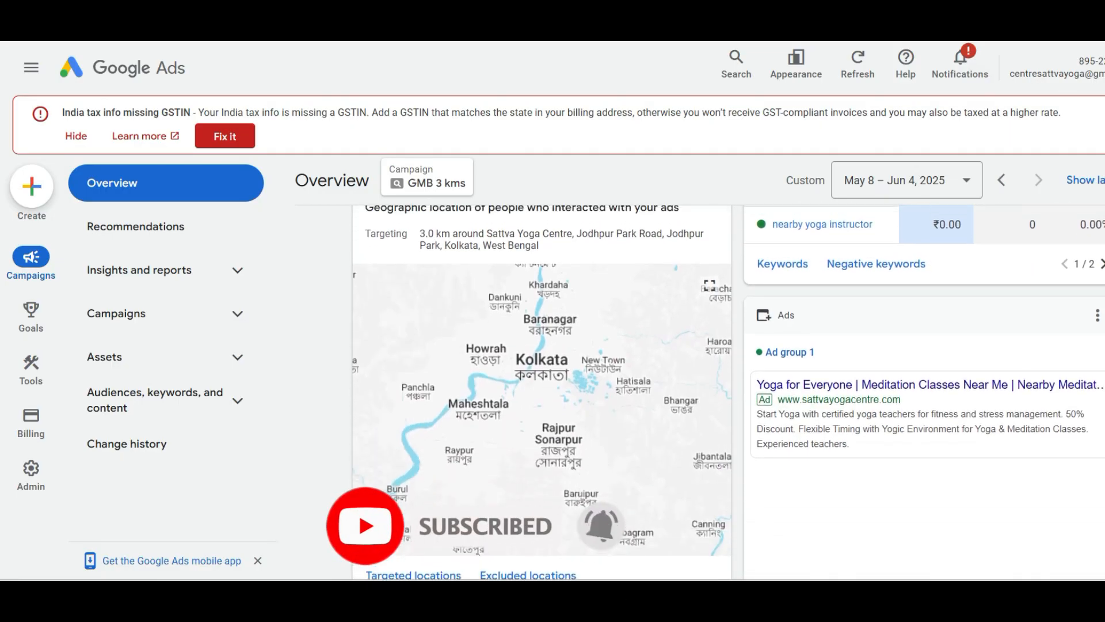
{"action": "scroll", "coordinate": [729, 392], "scroll_direction": "up", "scroll_amount": 8}
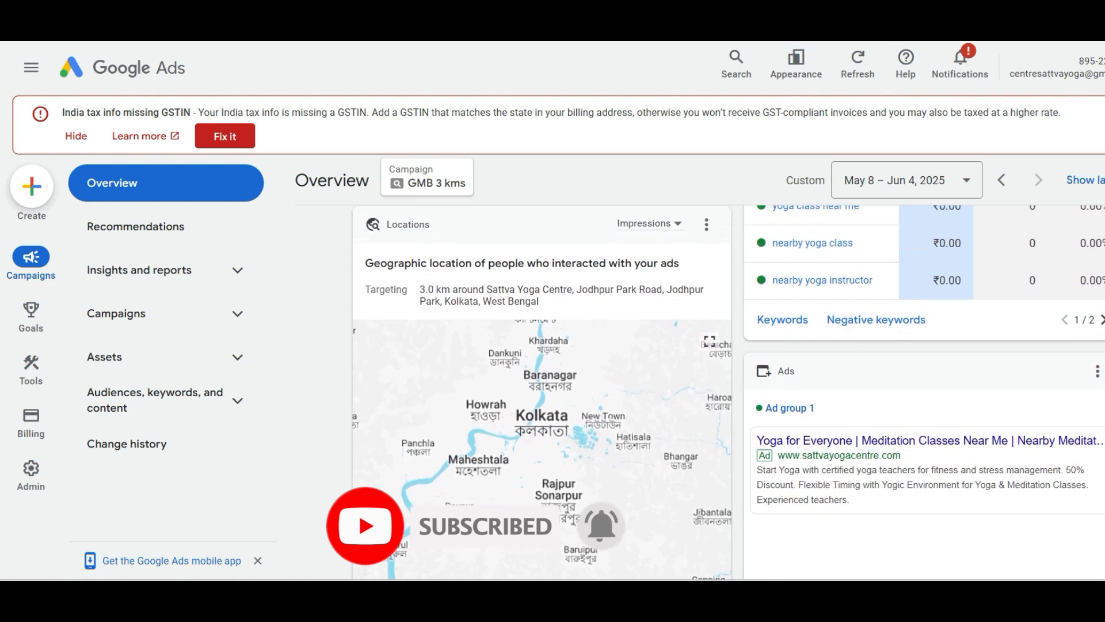
{"action": "scroll", "coordinate": [728, 392], "scroll_direction": "up", "scroll_amount": 5}
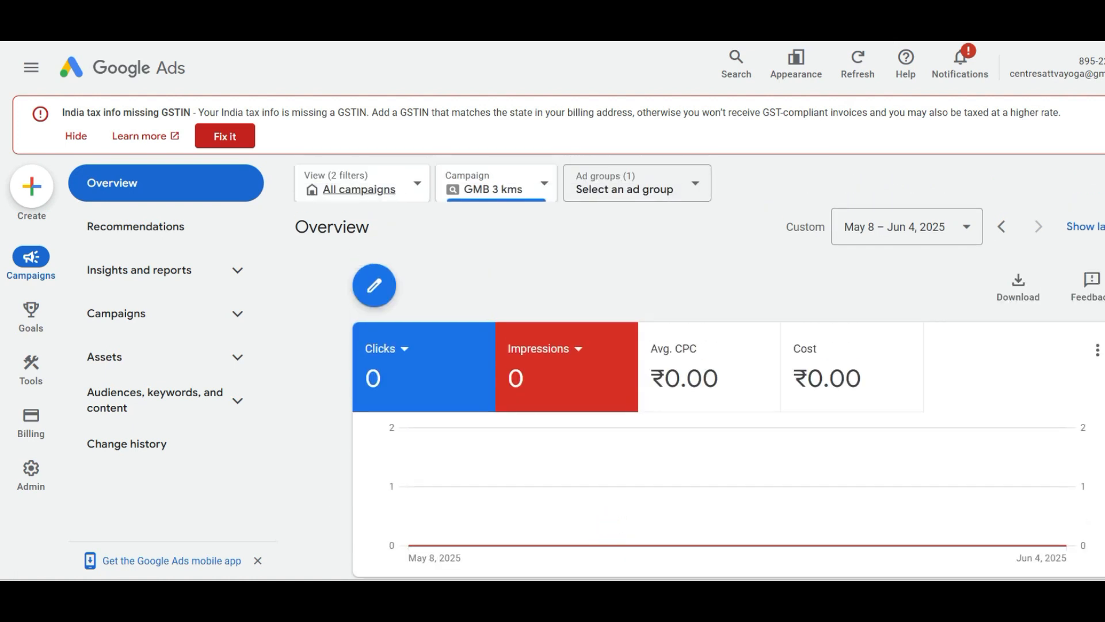